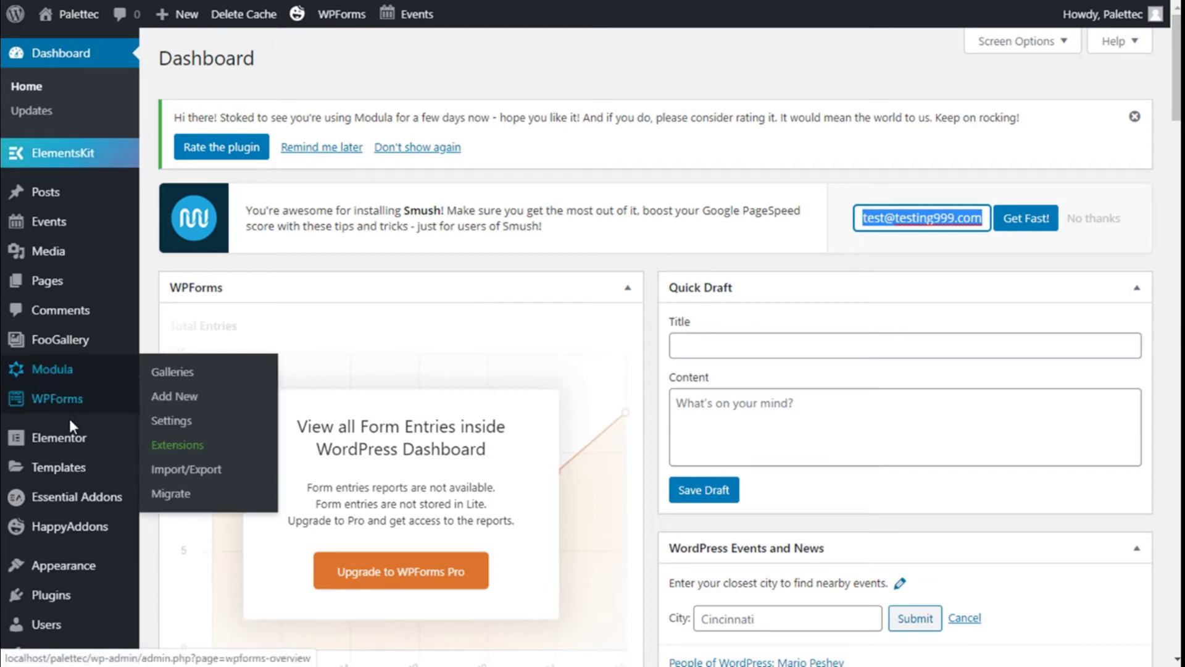
# Find the BetterDocs plugin by searching for "betterdocs" among the available plugins, then install and activate it.
pyautogui.scroll(-3, 70, 426)
pyautogui.moveTo(69, 432)
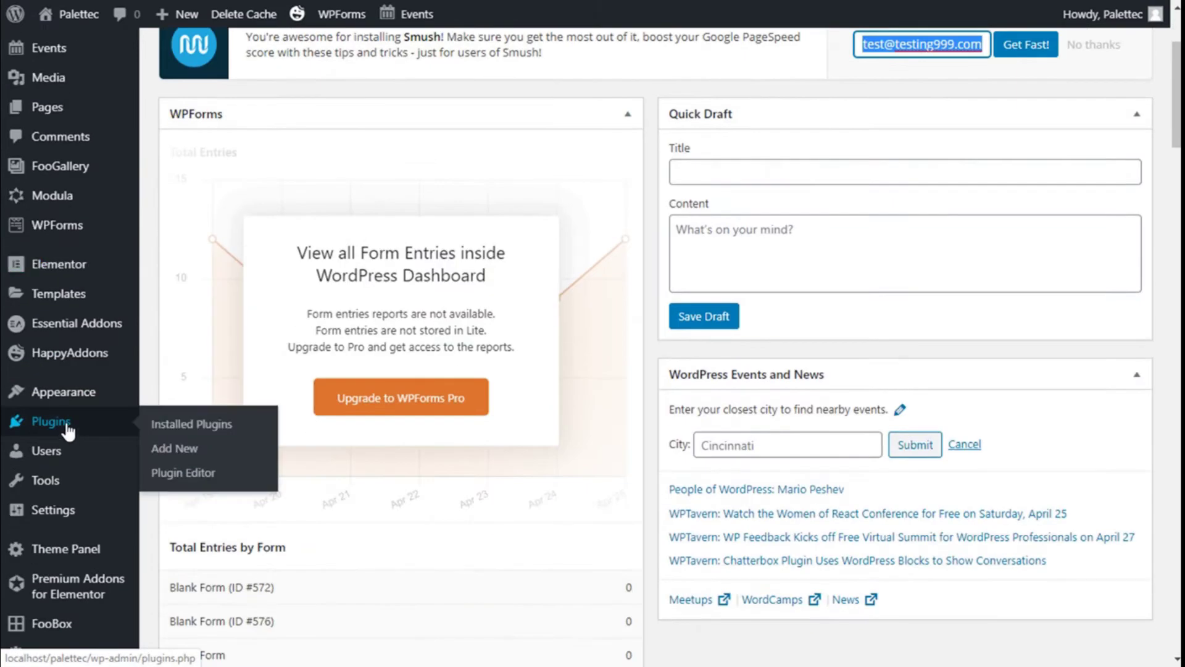
pyautogui.click(159, 448)
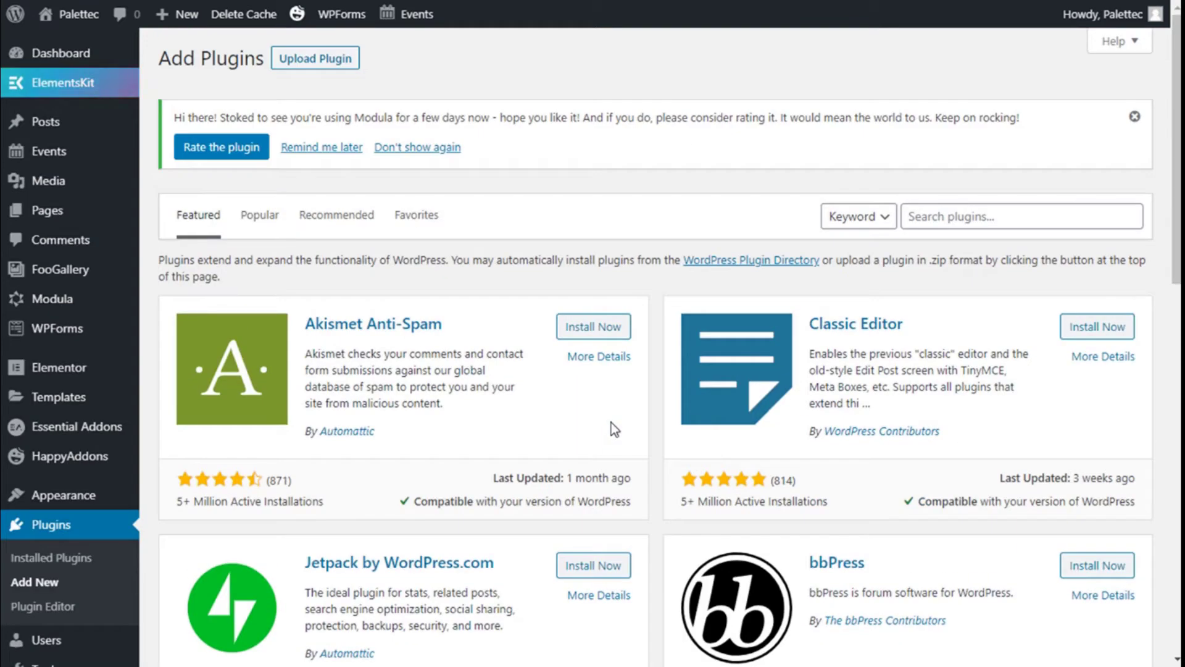
pyautogui.click(963, 226)
pyautogui.write('betterdocs')
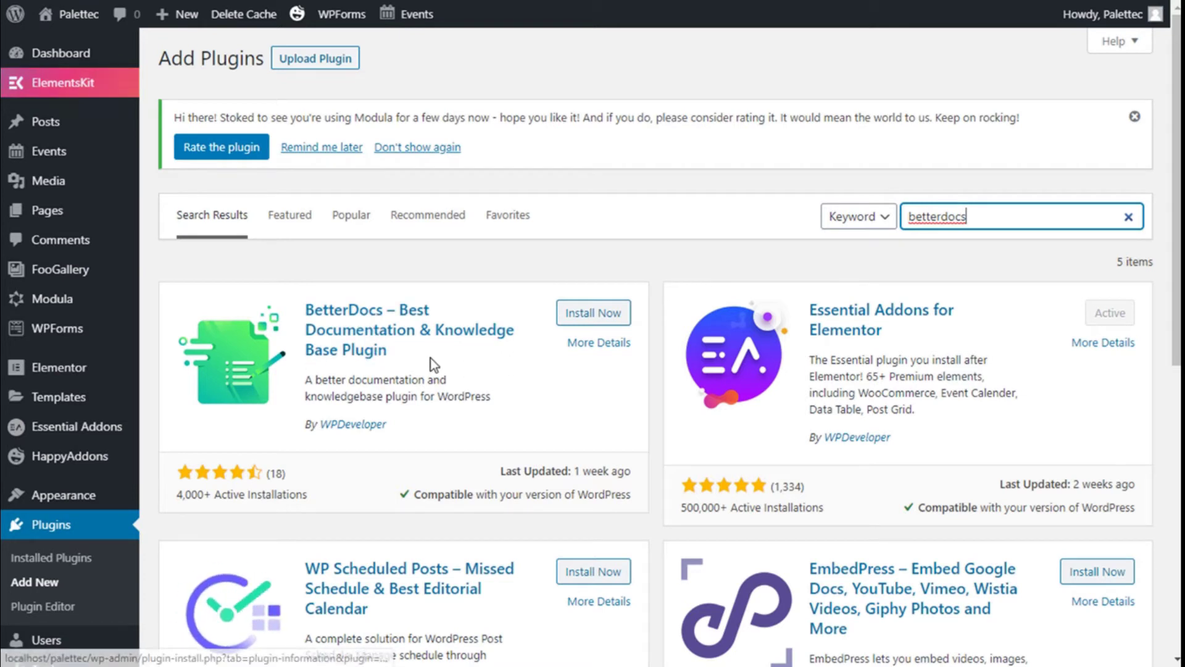
pyautogui.click(583, 315)
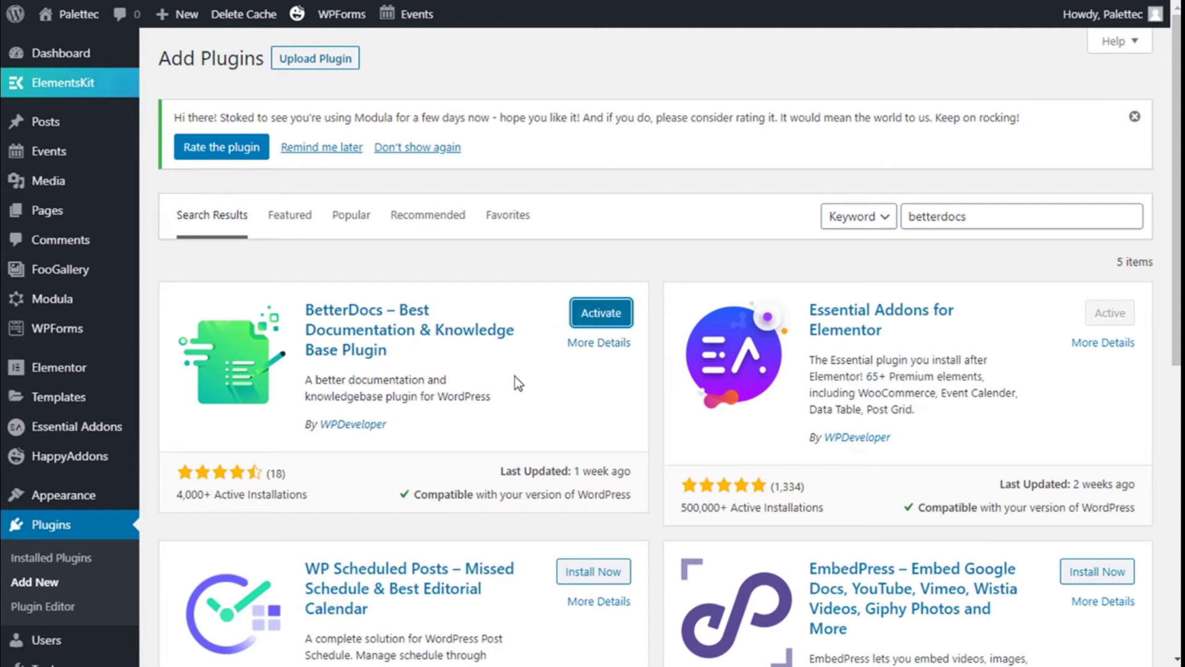
pyautogui.click(585, 317)
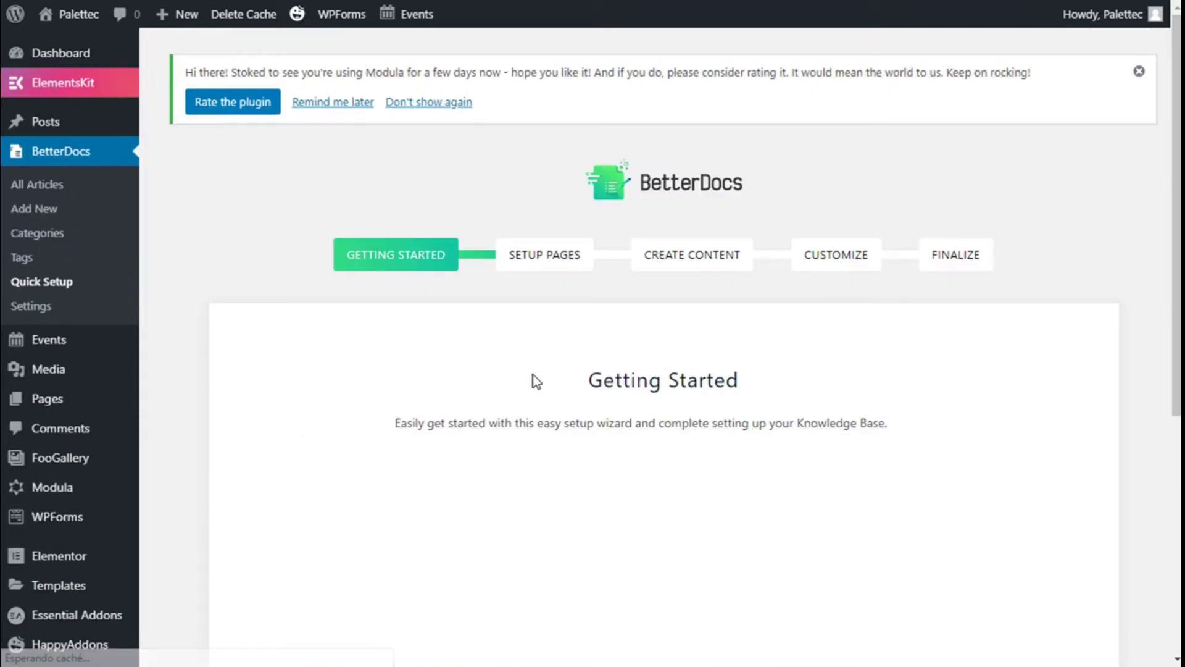
# Advance the BetterDocs quick setup through Getting Started and Setup Pages, keeping the built-in documentation page with the slug docs.
pyautogui.scroll(-4, 748, 375)
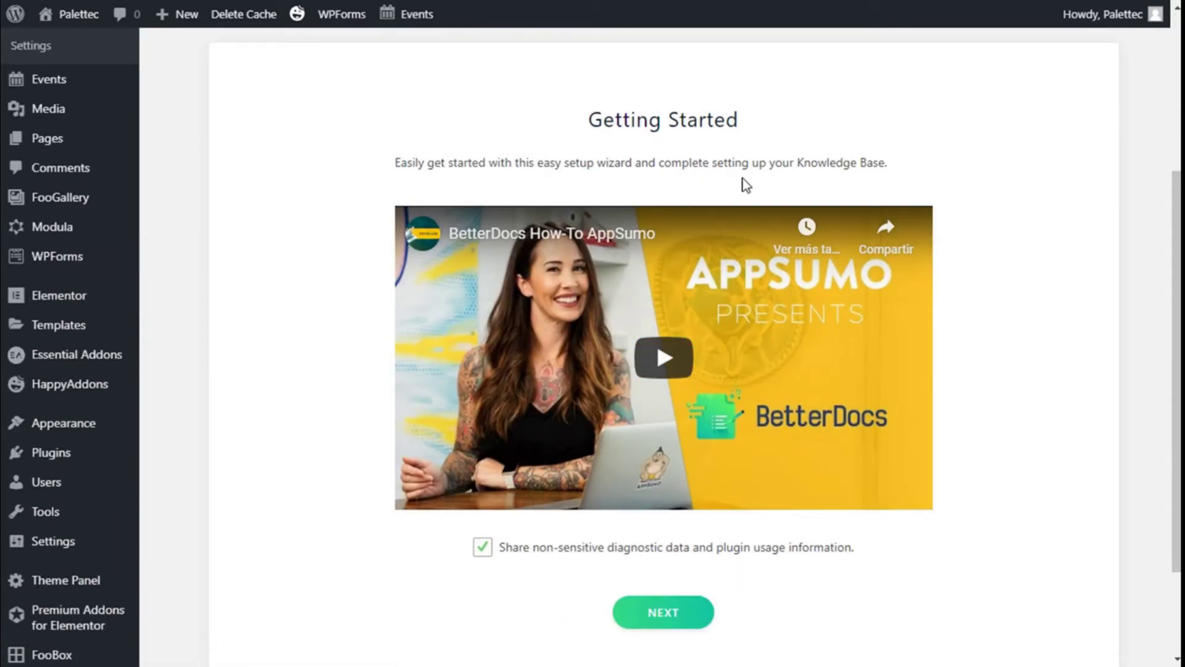
pyautogui.scroll(-2, 1037, 210)
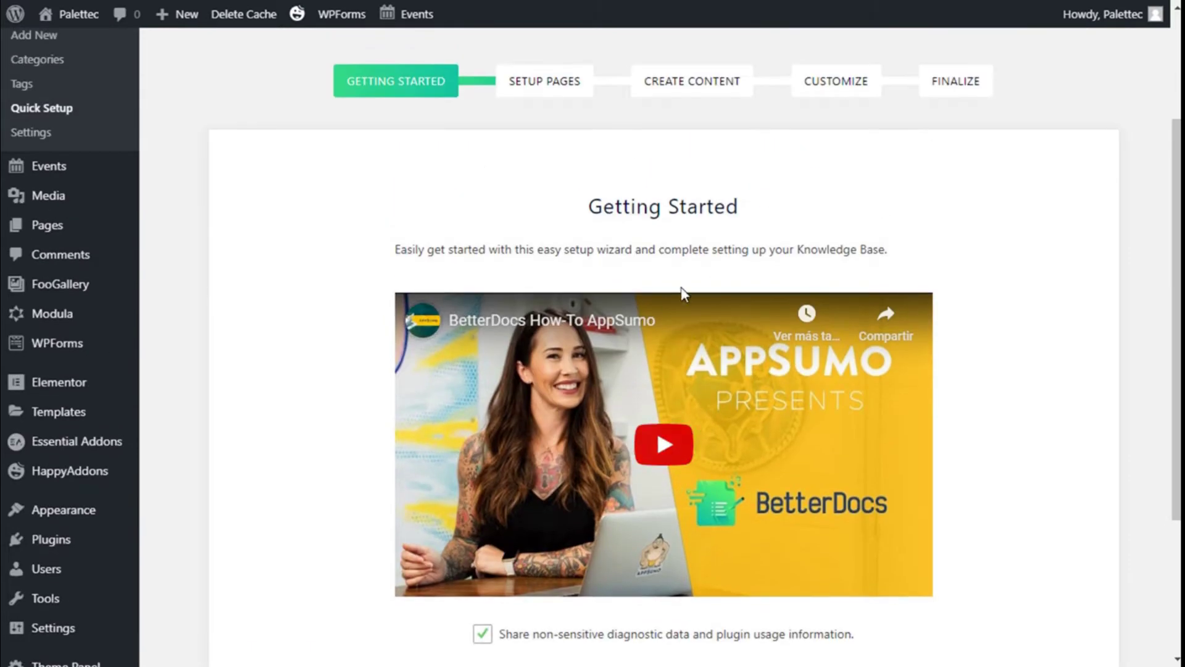
pyautogui.scroll(-4, 717, 272)
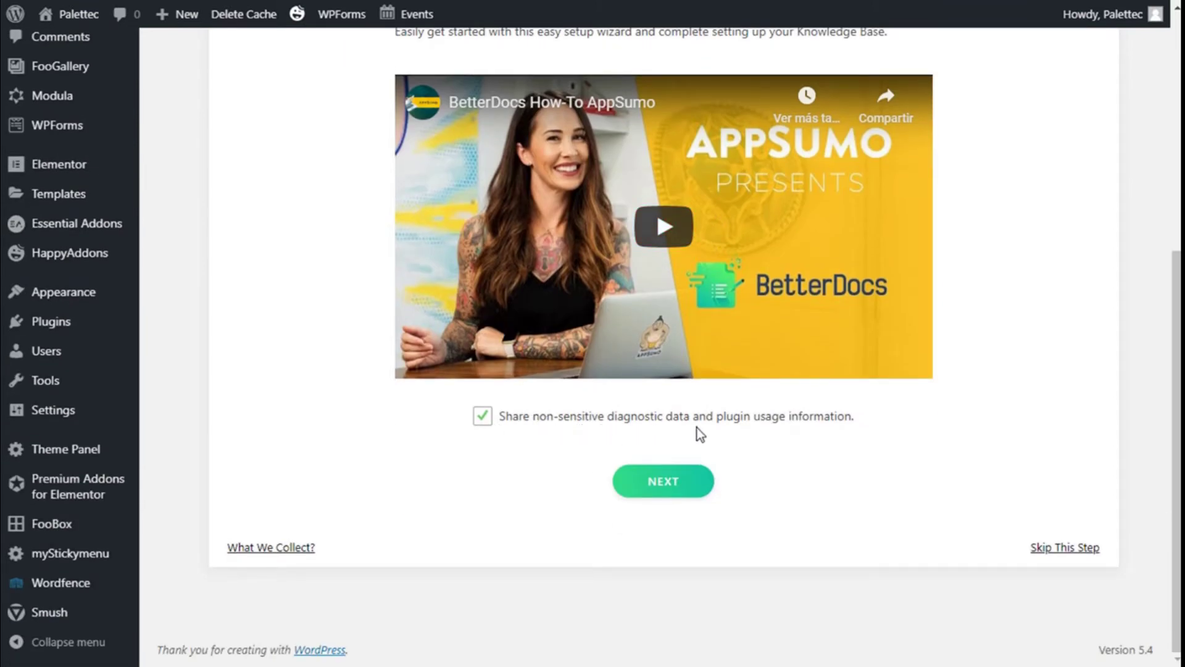
pyautogui.click(663, 482)
pyautogui.scroll(5, 879, 465)
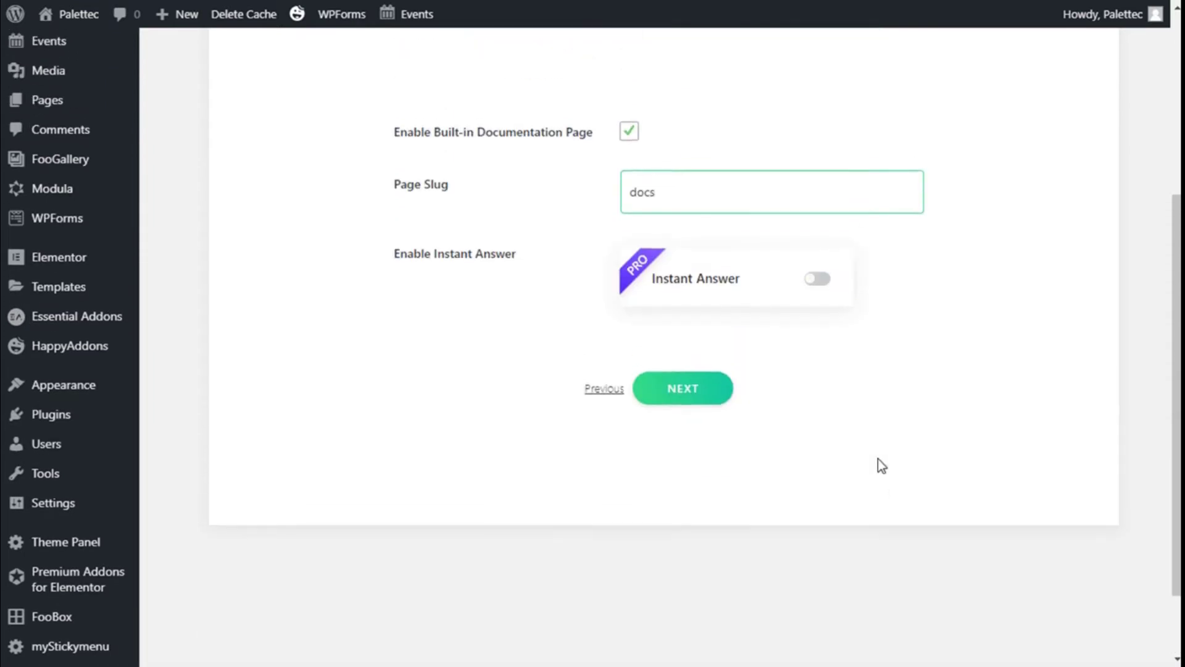
pyautogui.scroll(-2, 550, 339)
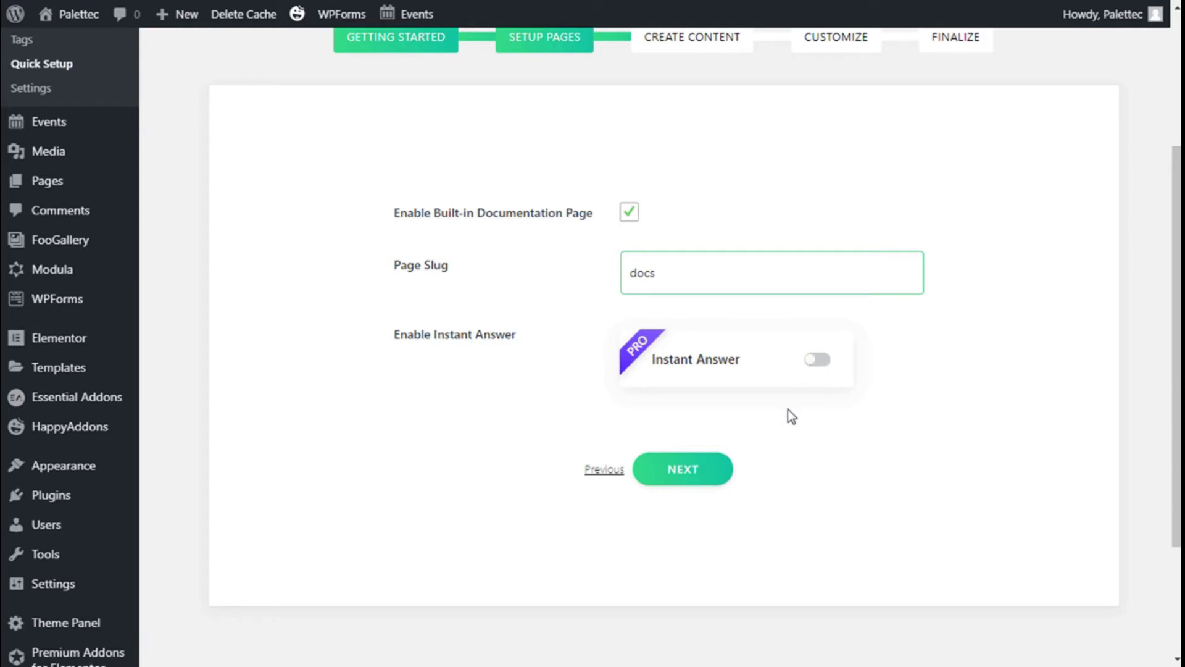
pyautogui.click(682, 469)
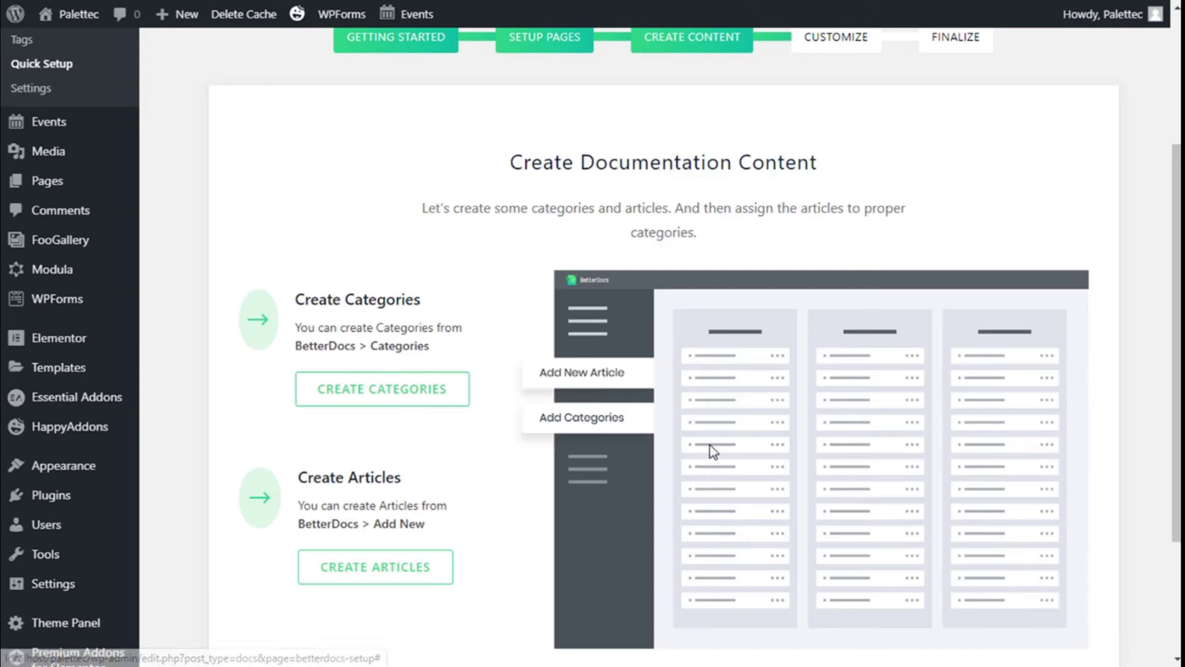
# Review the category and article creation options and continue past the Create Content stage without creating any.
pyautogui.scroll(-1, 673, 343)
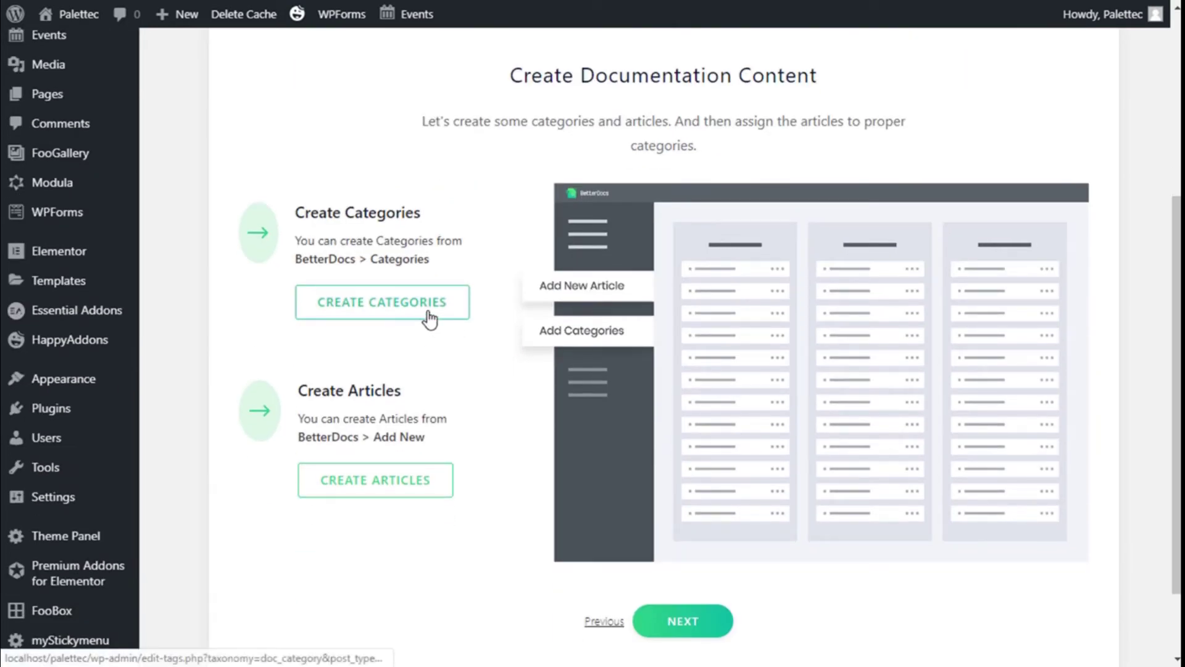
pyautogui.scroll(-1, 420, 327)
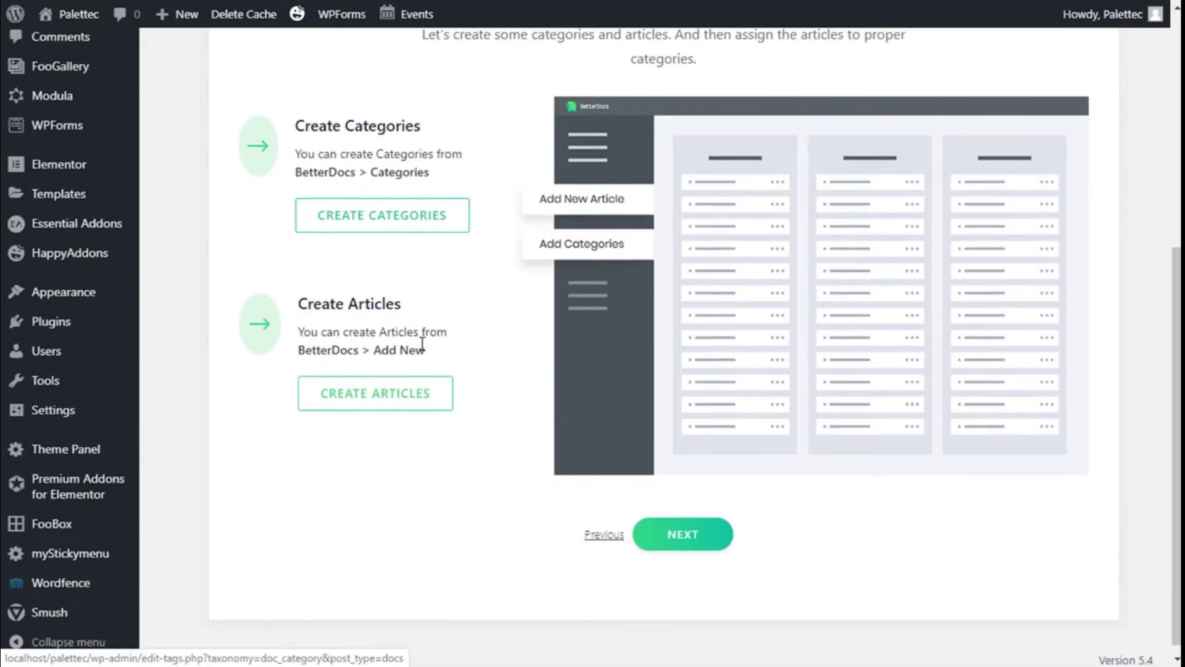
pyautogui.scroll(1, 710, 397)
pyautogui.scroll(-1, 710, 396)
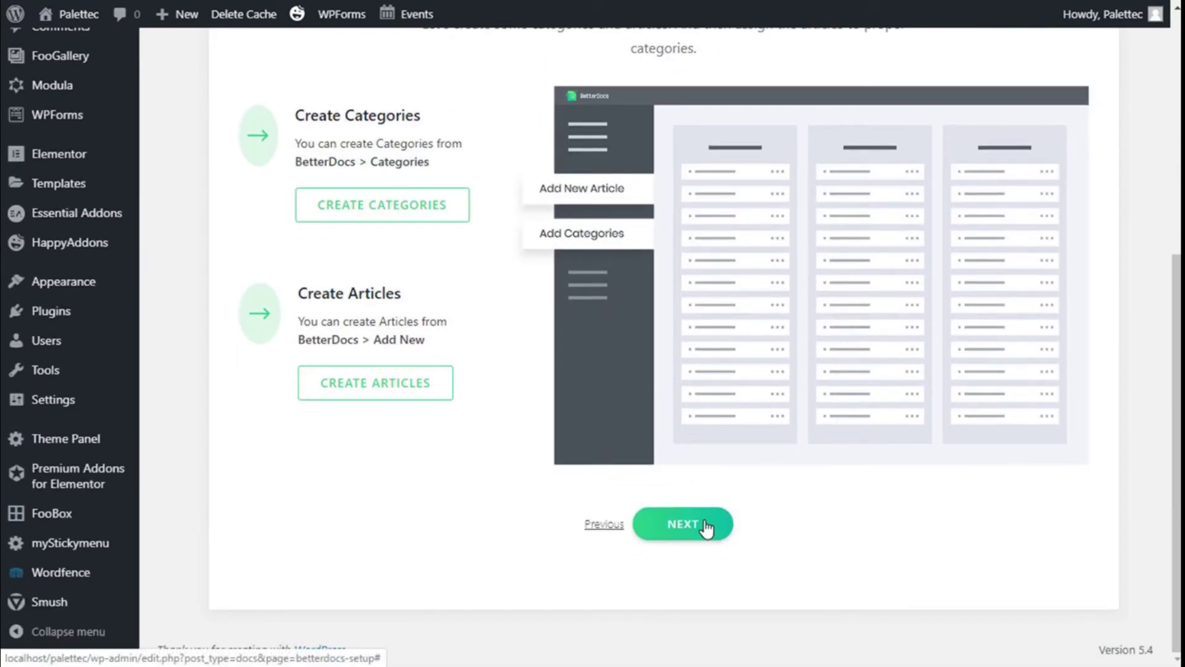
pyautogui.click(684, 529)
# Continue past the Customize stage, finish the BetterDocs setup and acknowledge its completion to reach the plugin settings.
pyautogui.scroll(1, 741, 393)
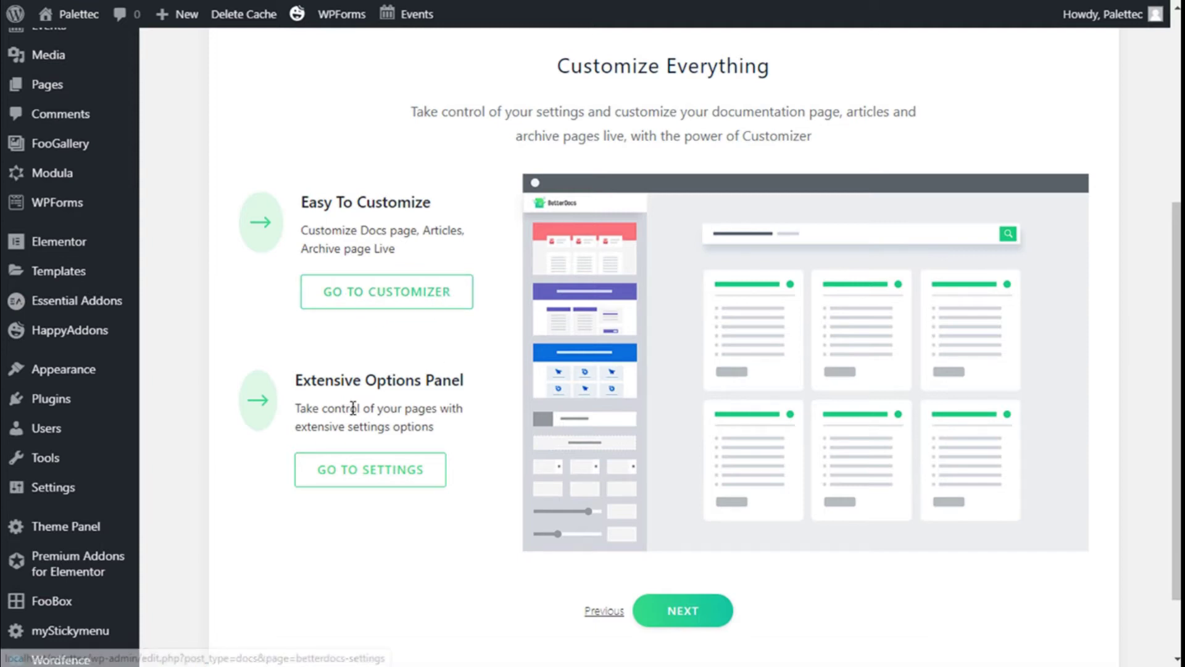
pyautogui.scroll(-2, 574, 388)
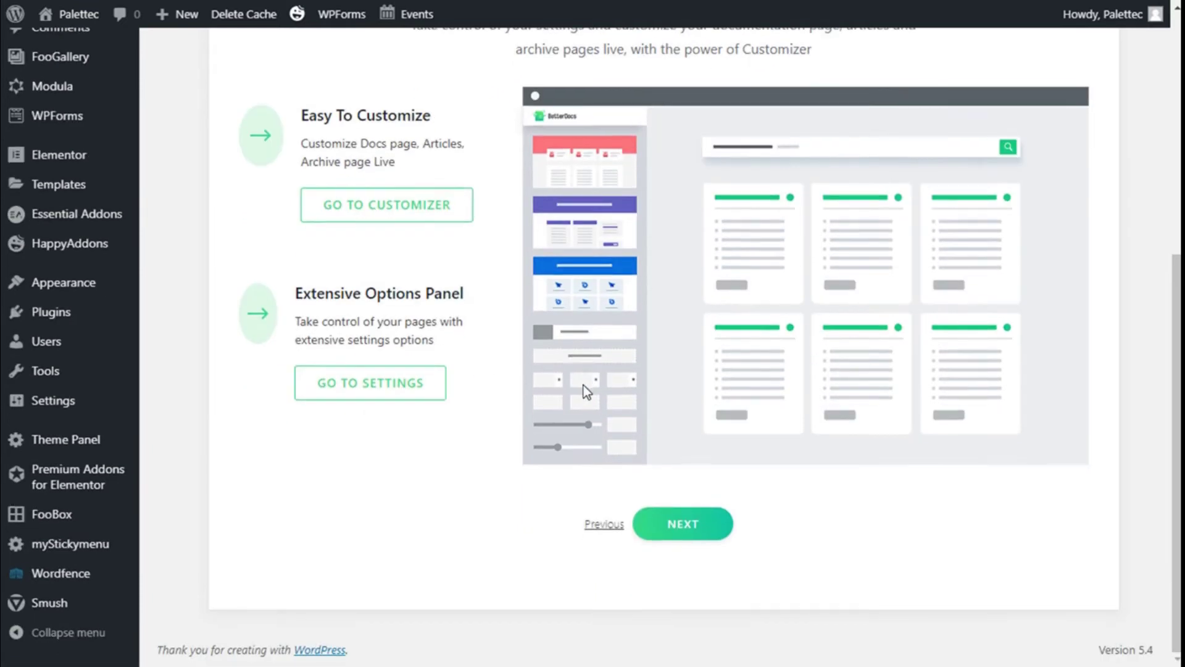
pyautogui.click(683, 525)
pyautogui.scroll(3, 559, 278)
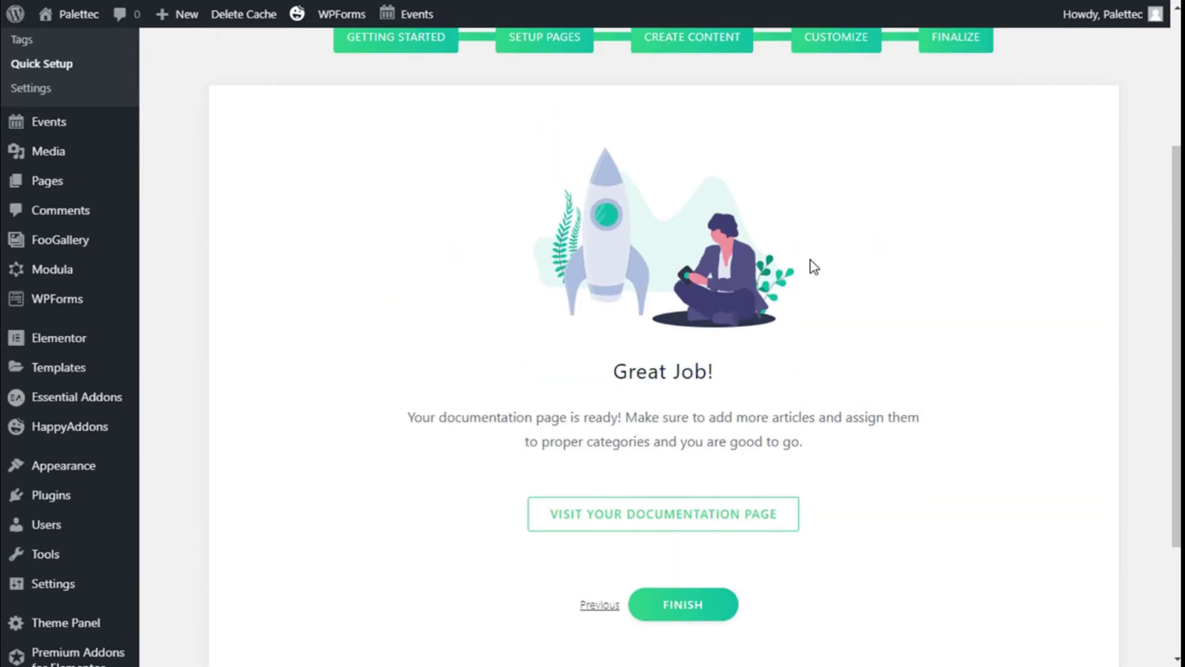
pyautogui.scroll(-3, 784, 395)
pyautogui.click(674, 429)
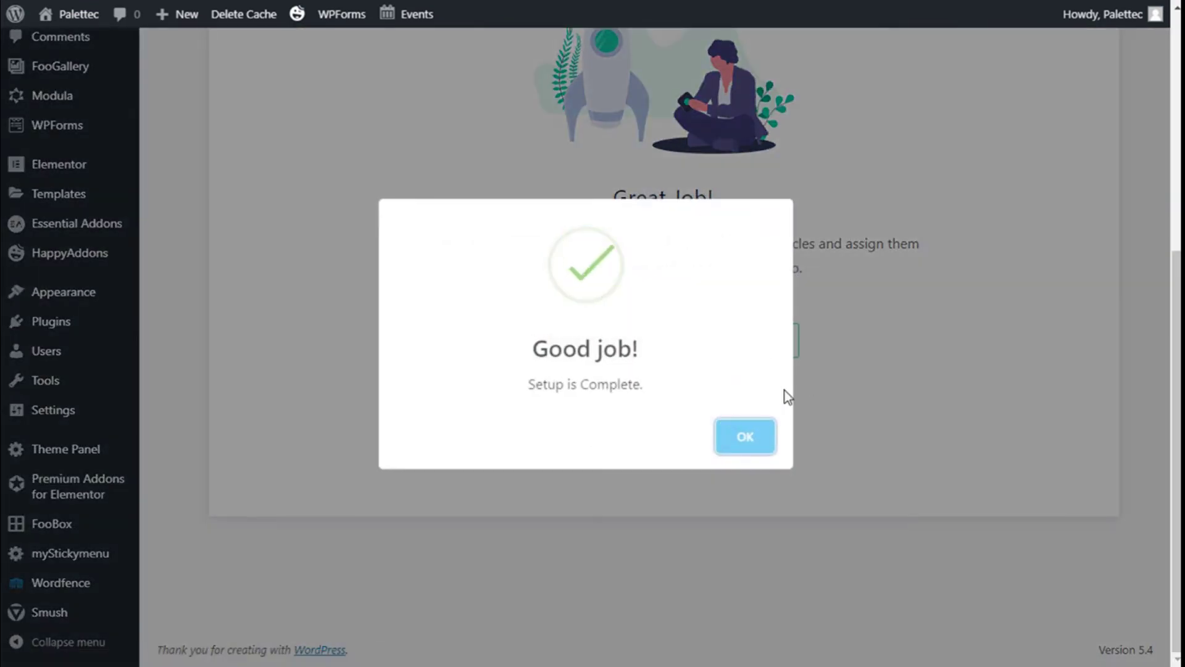
pyautogui.click(757, 432)
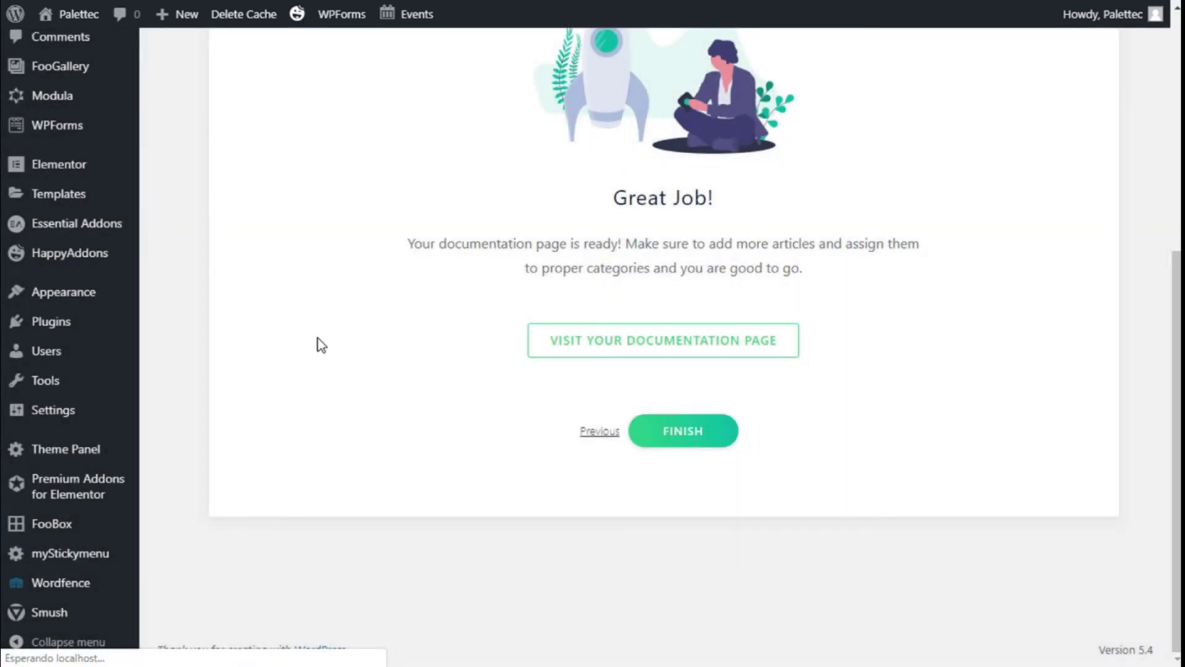
pyautogui.scroll(-4, 140, 318)
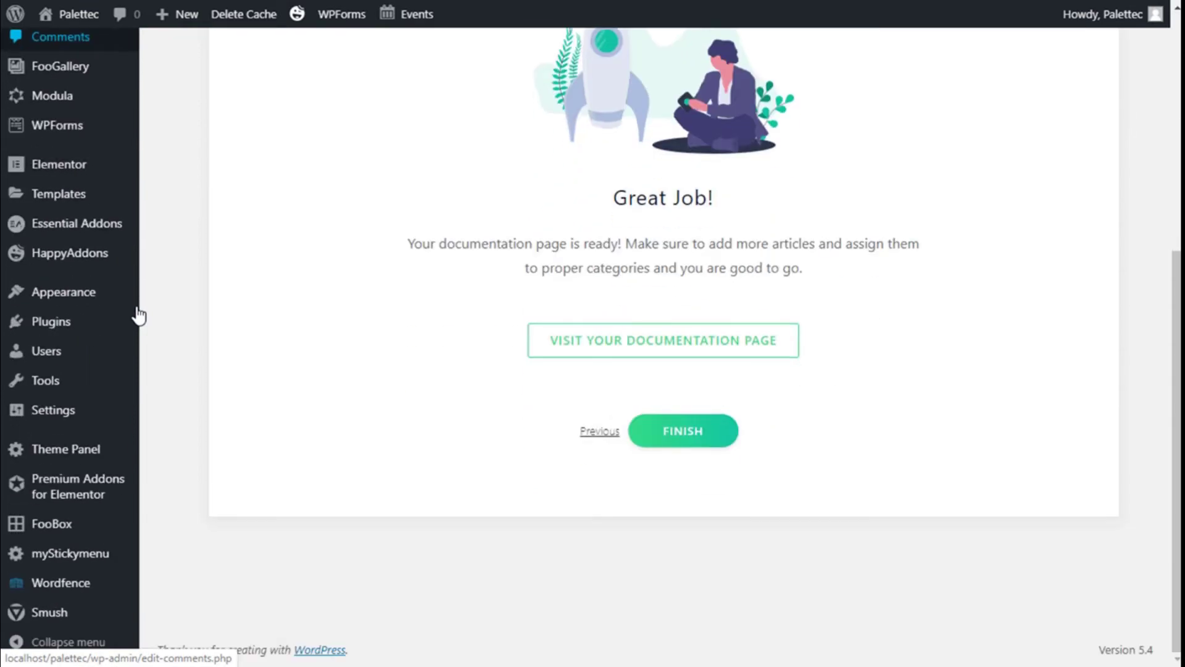
pyautogui.scroll(2, 201, 318)
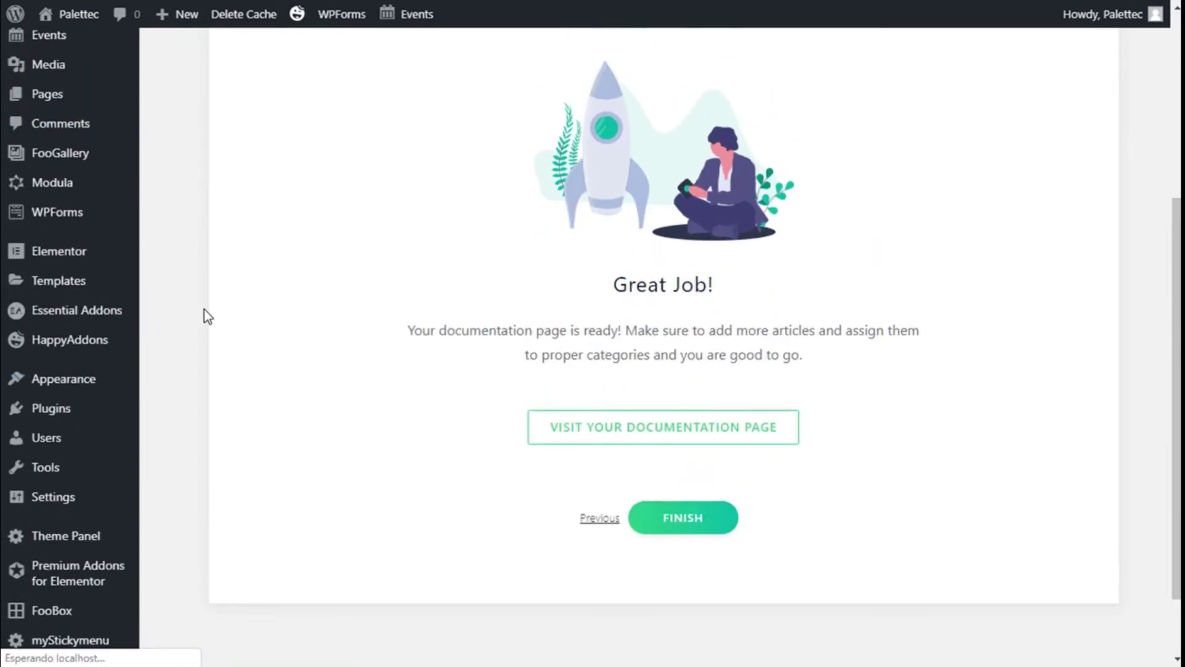
pyautogui.scroll(4, 207, 316)
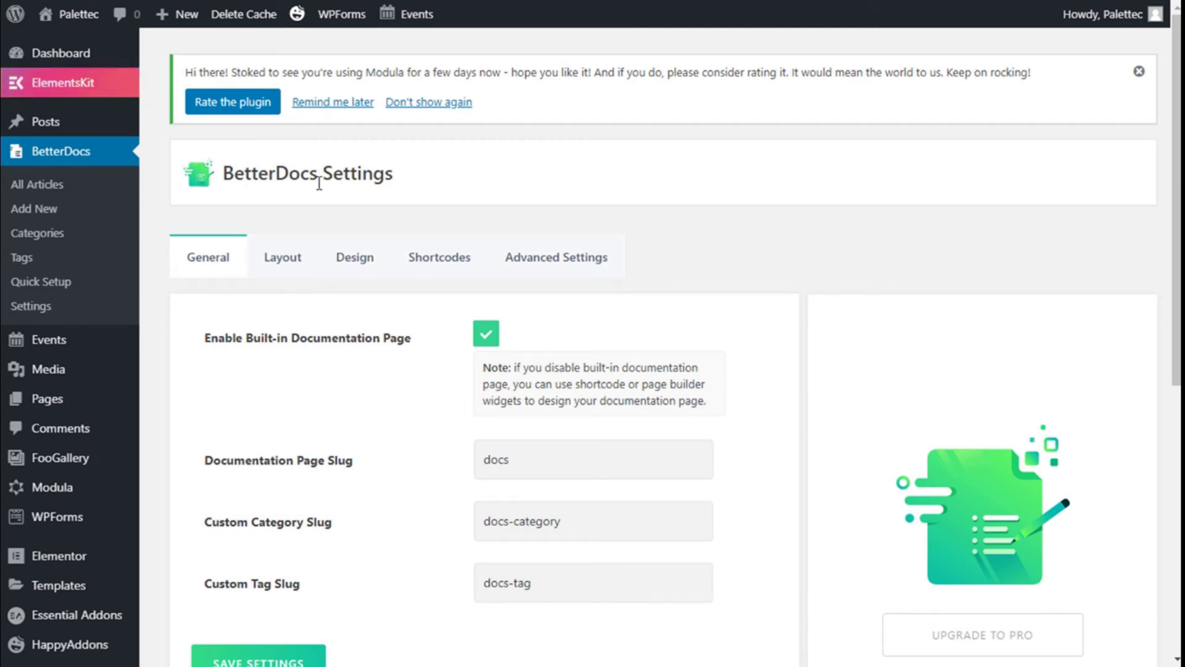
# Disable the built-in documentation page to check the selectable Docs Page choices, and enable it again without picking one.
pyautogui.scroll(-3, 524, 193)
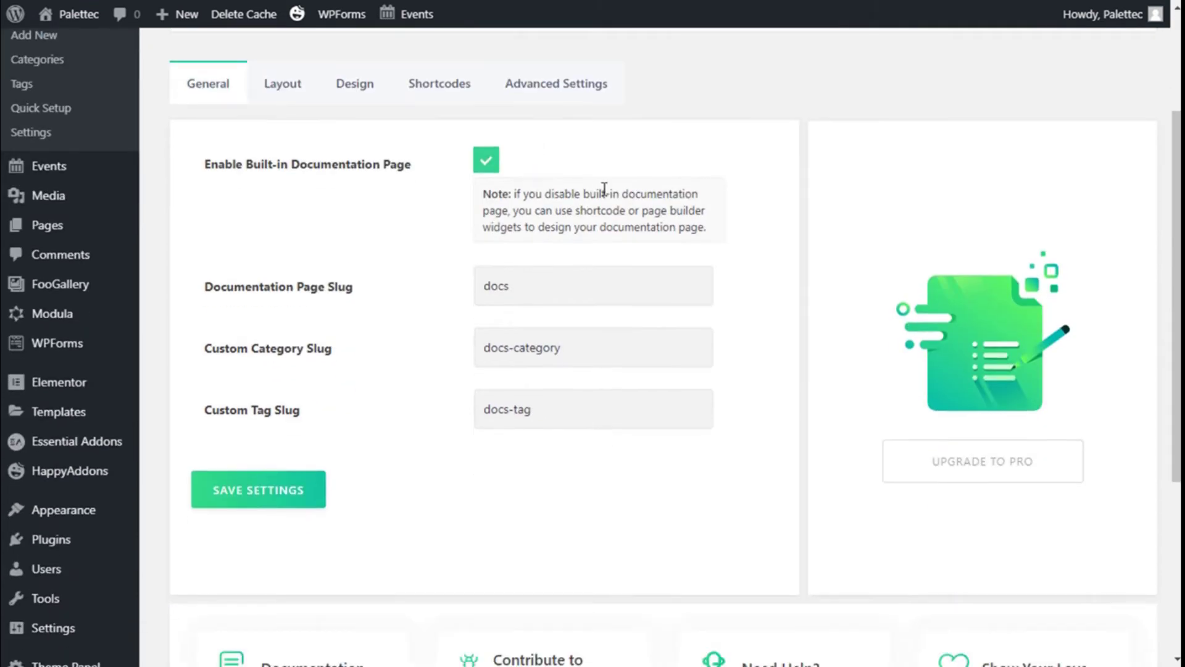
pyautogui.click(485, 163)
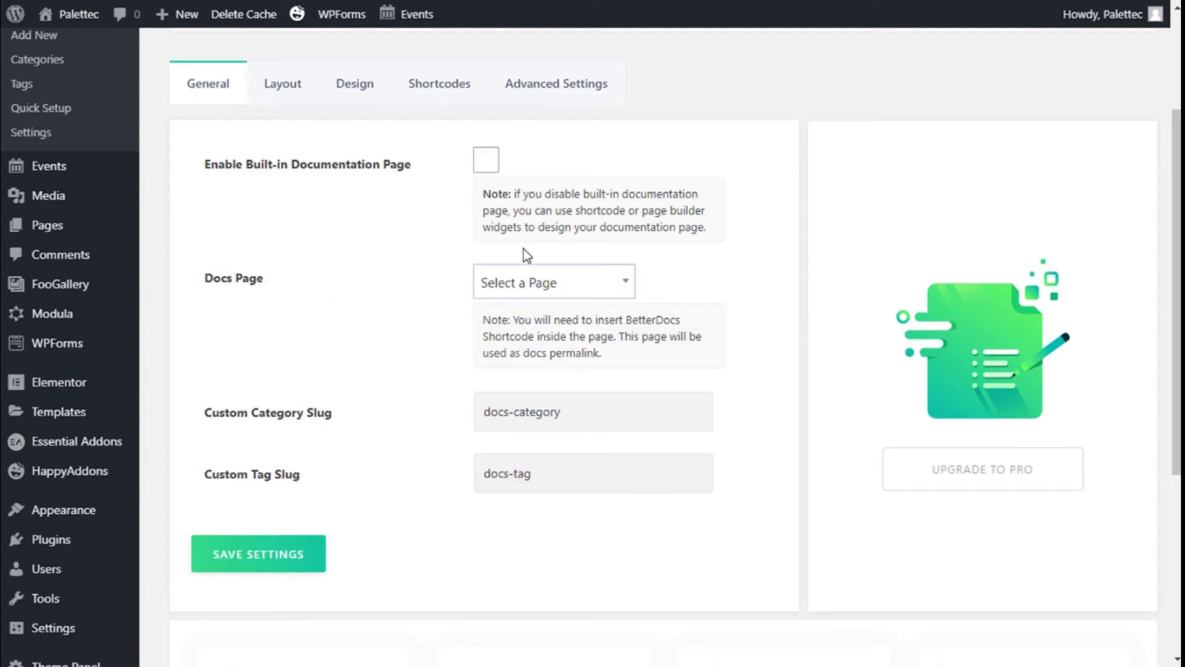
pyautogui.click(532, 290)
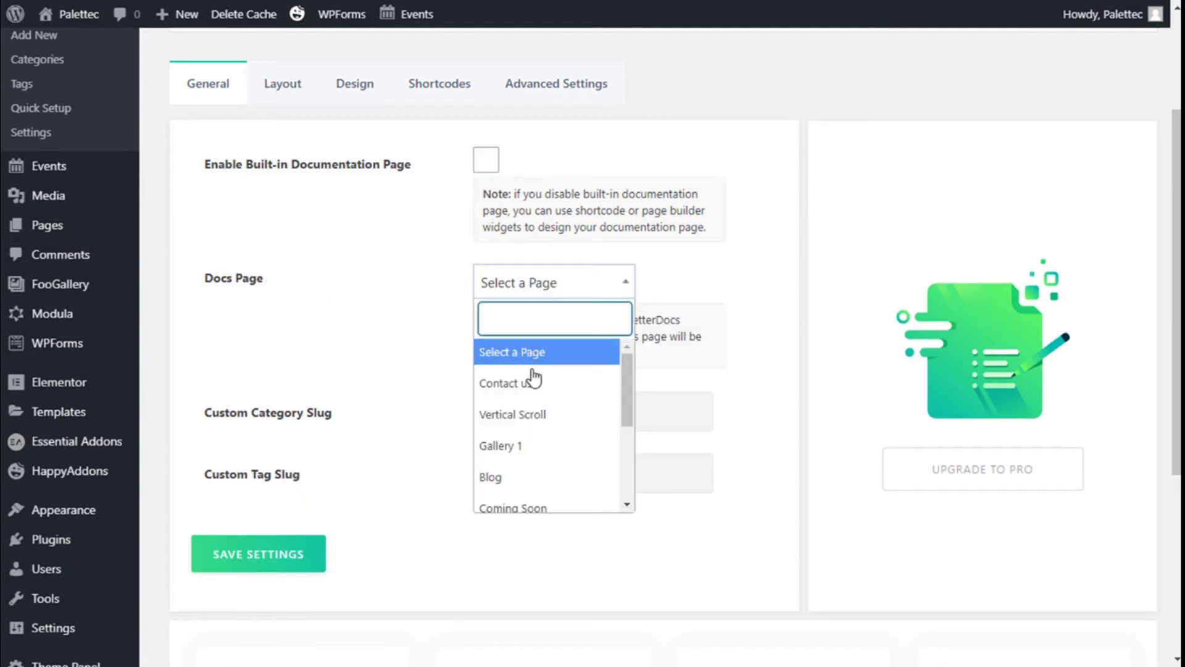
pyautogui.click(552, 282)
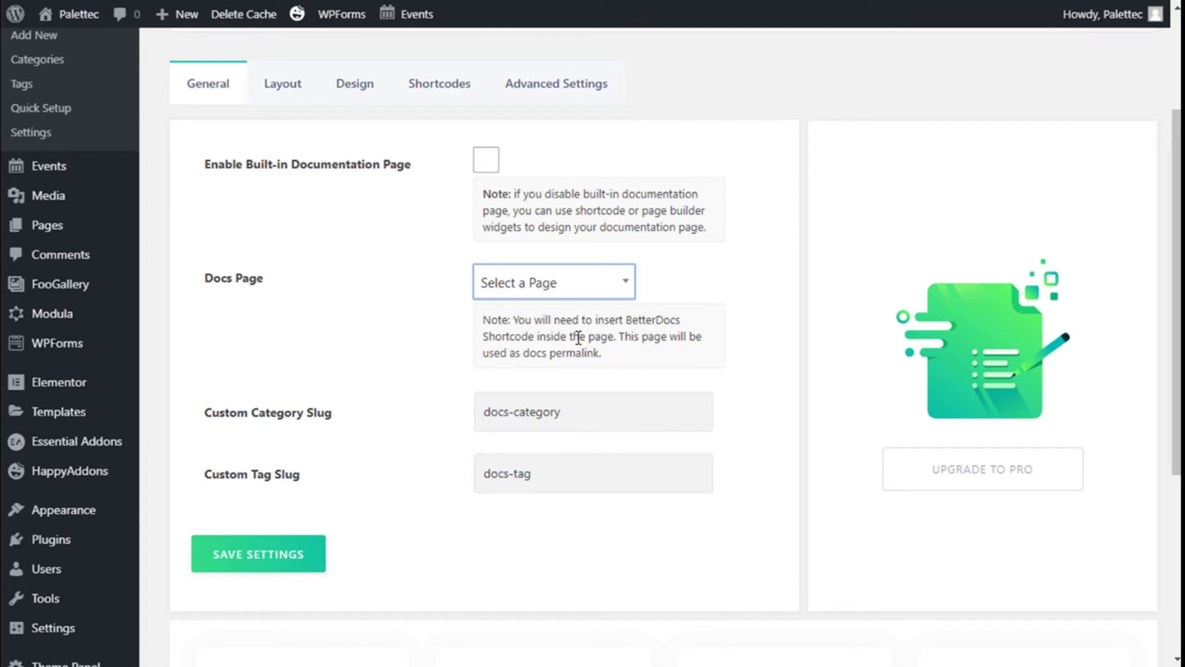
pyautogui.click(485, 162)
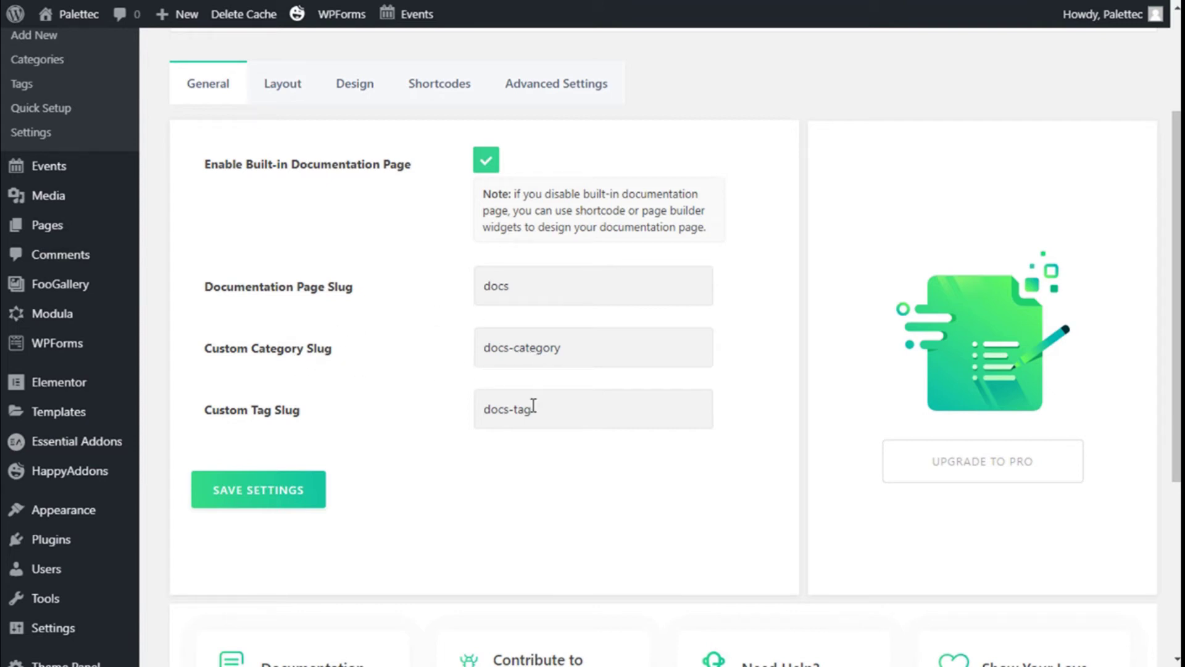
# Examine the Documentation Page layout settings, from live search and masonry to columns, post count and the Explore More button.
pyautogui.scroll(2, 332, 368)
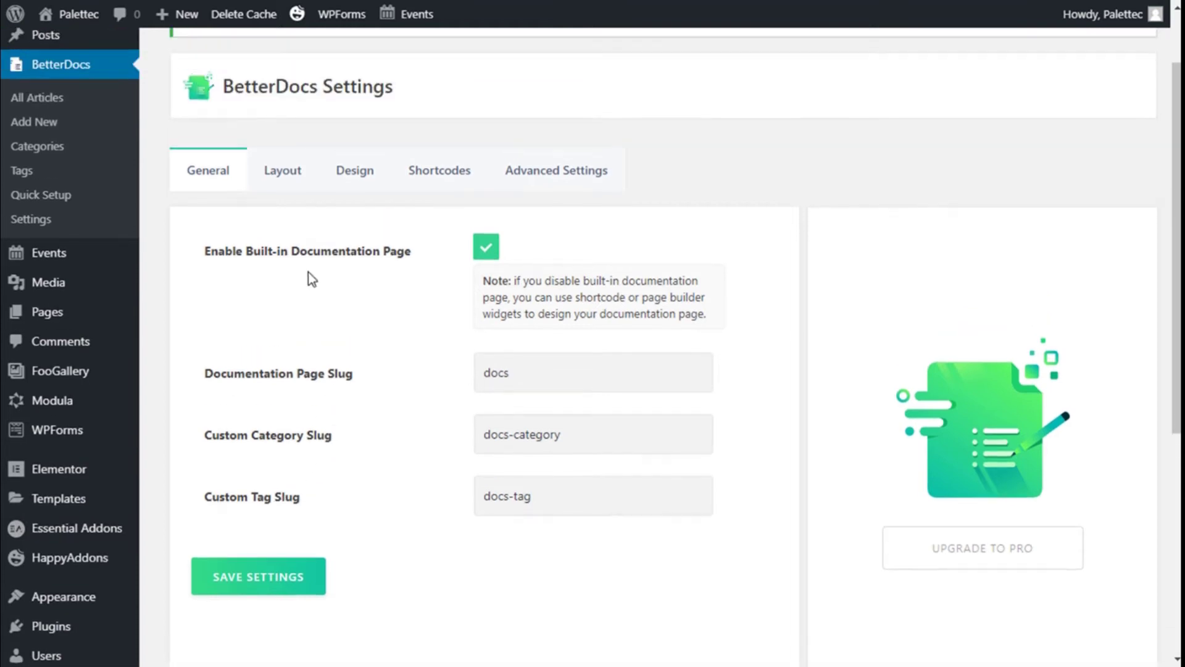
pyautogui.click(300, 180)
pyautogui.scroll(-2, 395, 209)
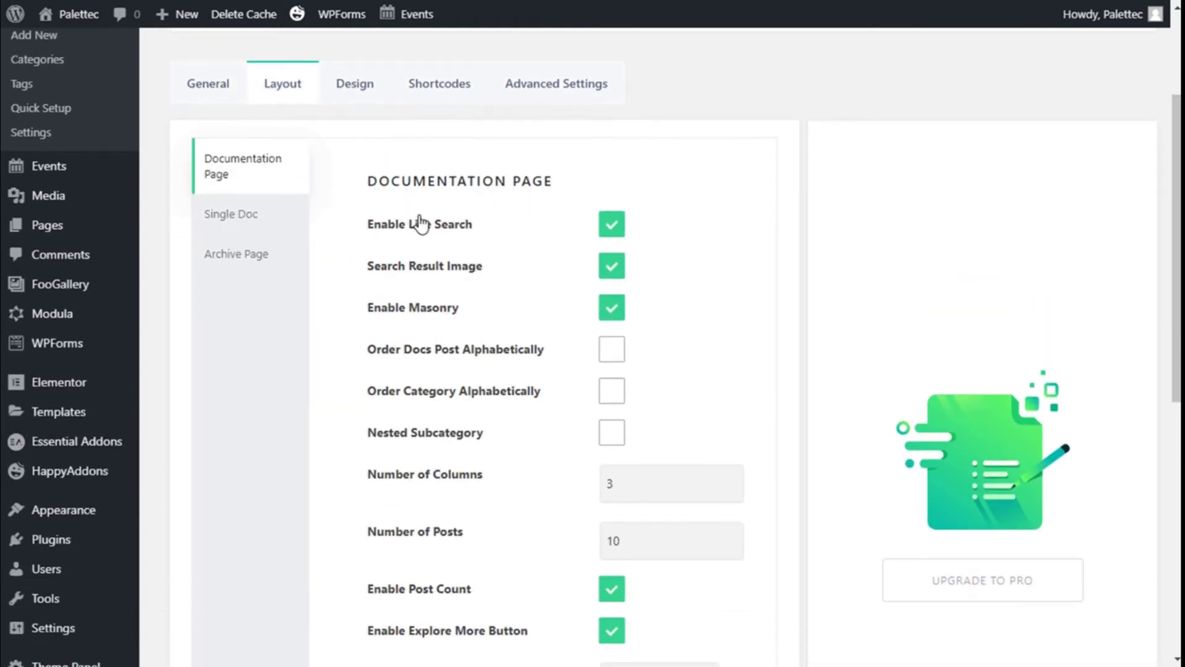
pyautogui.scroll(-2, 606, 165)
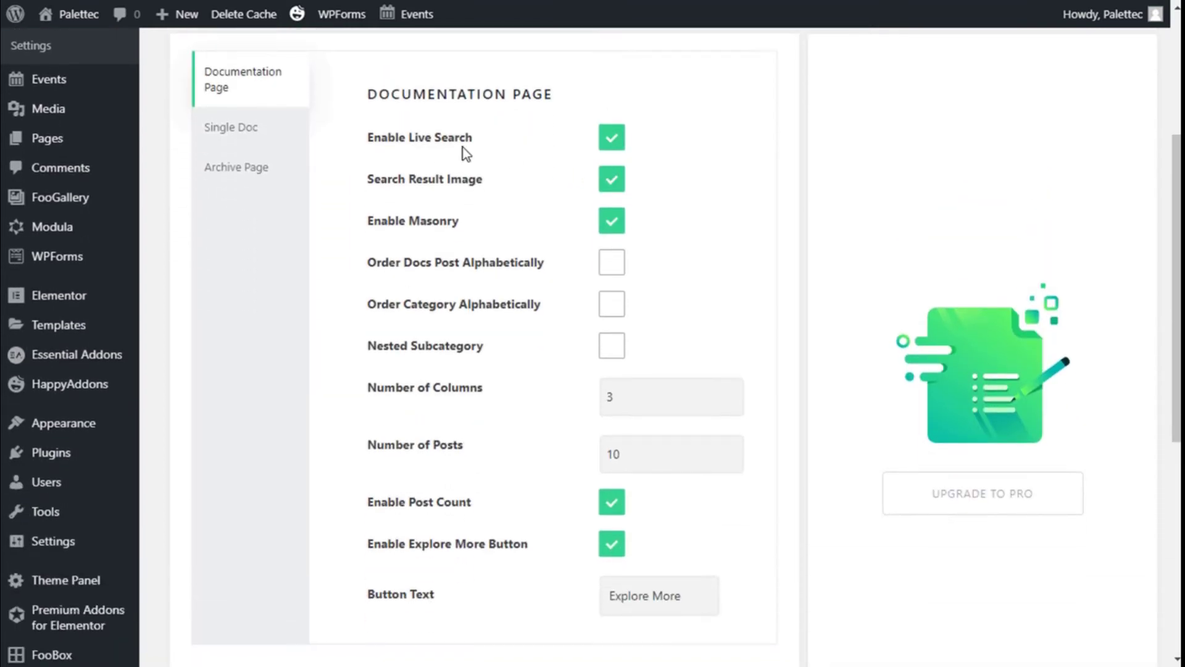
pyautogui.scroll(-3, 471, 184)
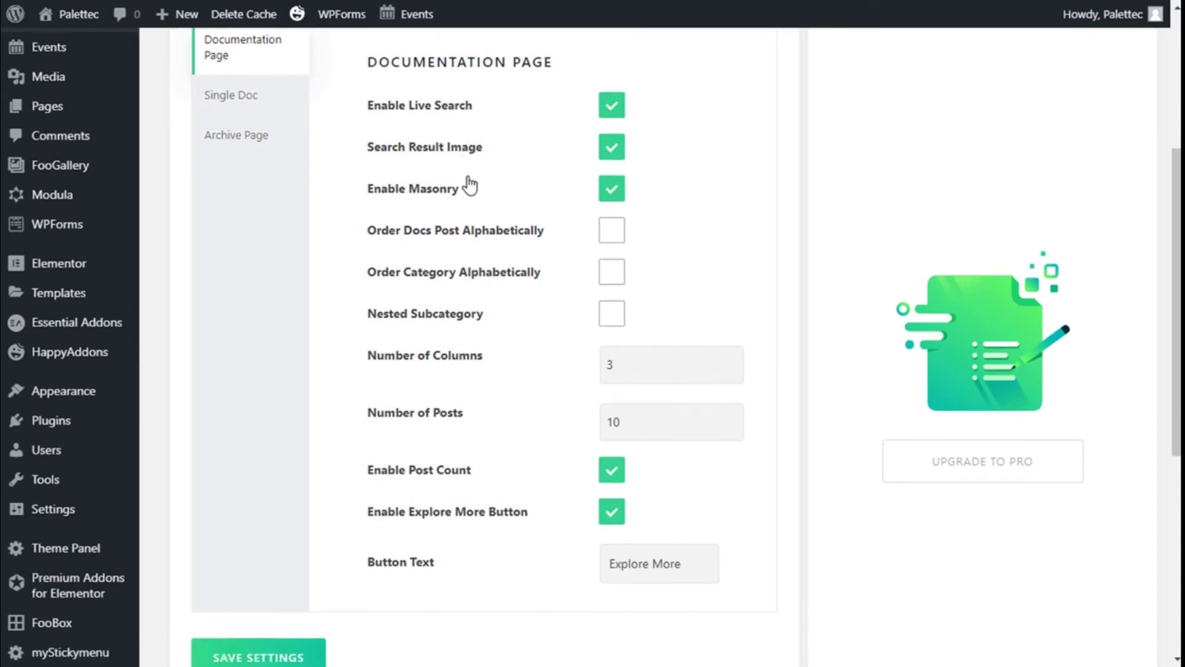
pyautogui.scroll(1, 468, 166)
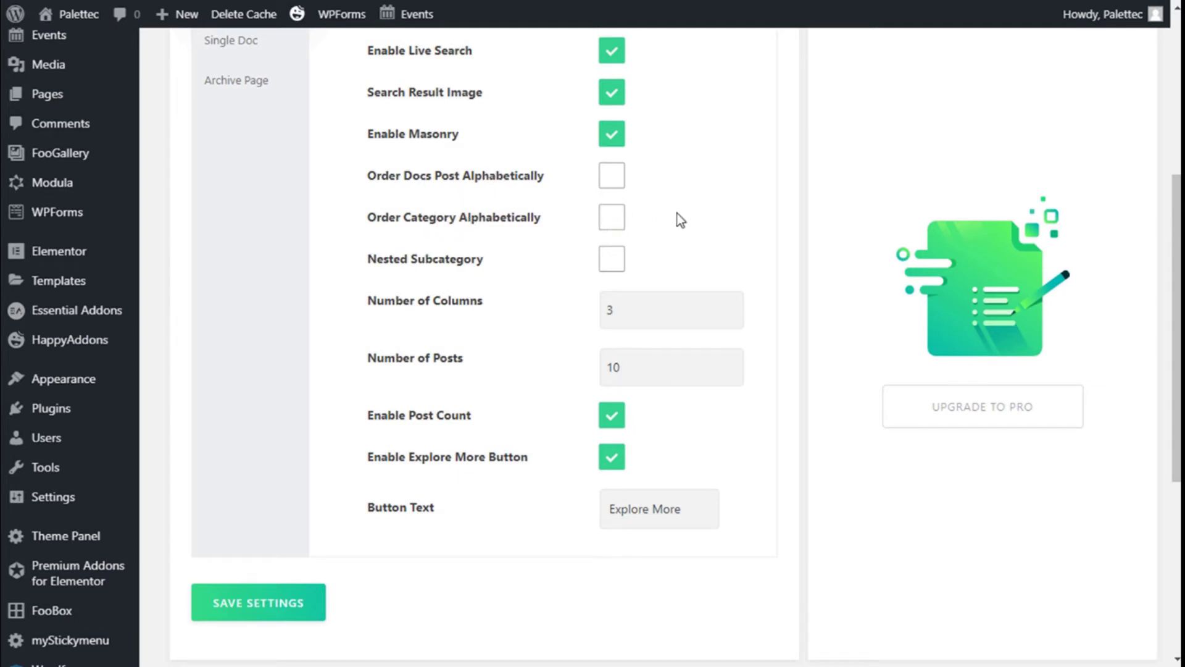
pyautogui.scroll(-2, 677, 214)
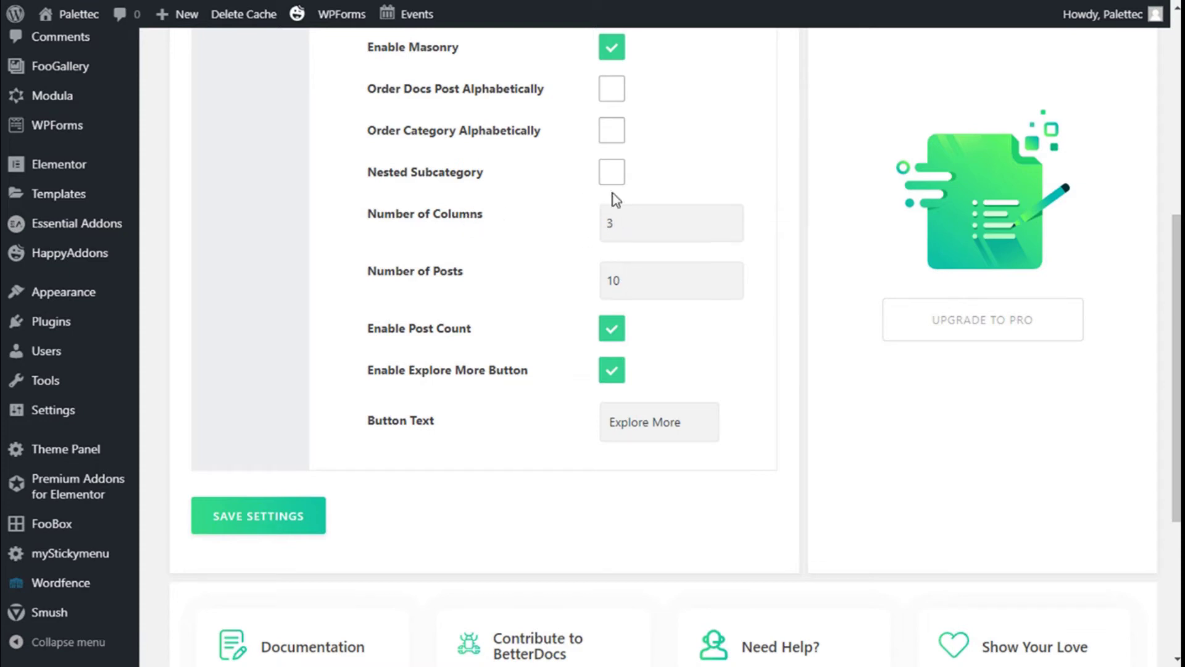
pyautogui.scroll(-2, 620, 275)
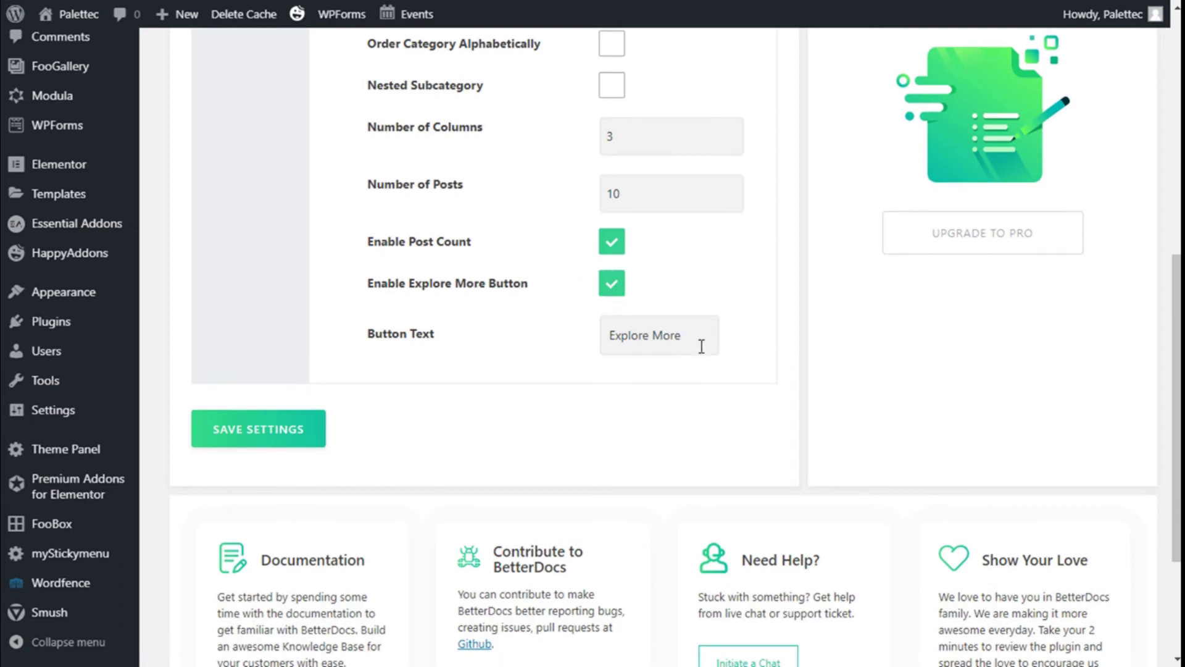
pyautogui.scroll(8, 397, 337)
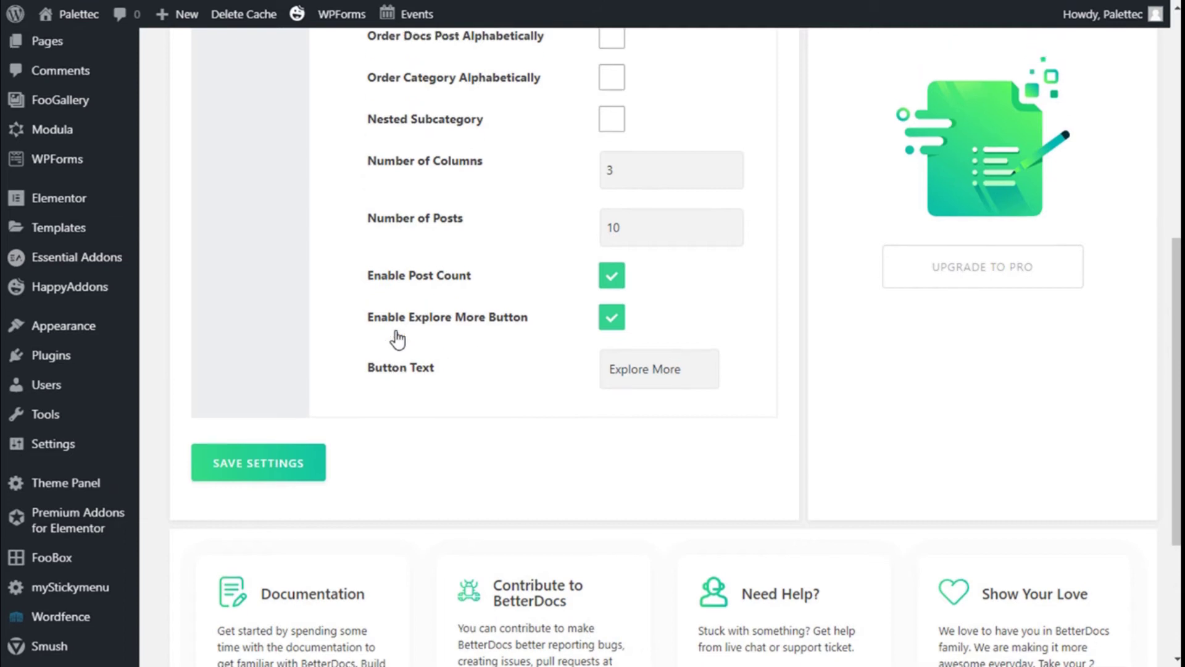
# In the Single Doc layout settings, enable the breadcrumb along with the category and the title on the breadcrumb.
pyautogui.click(274, 223)
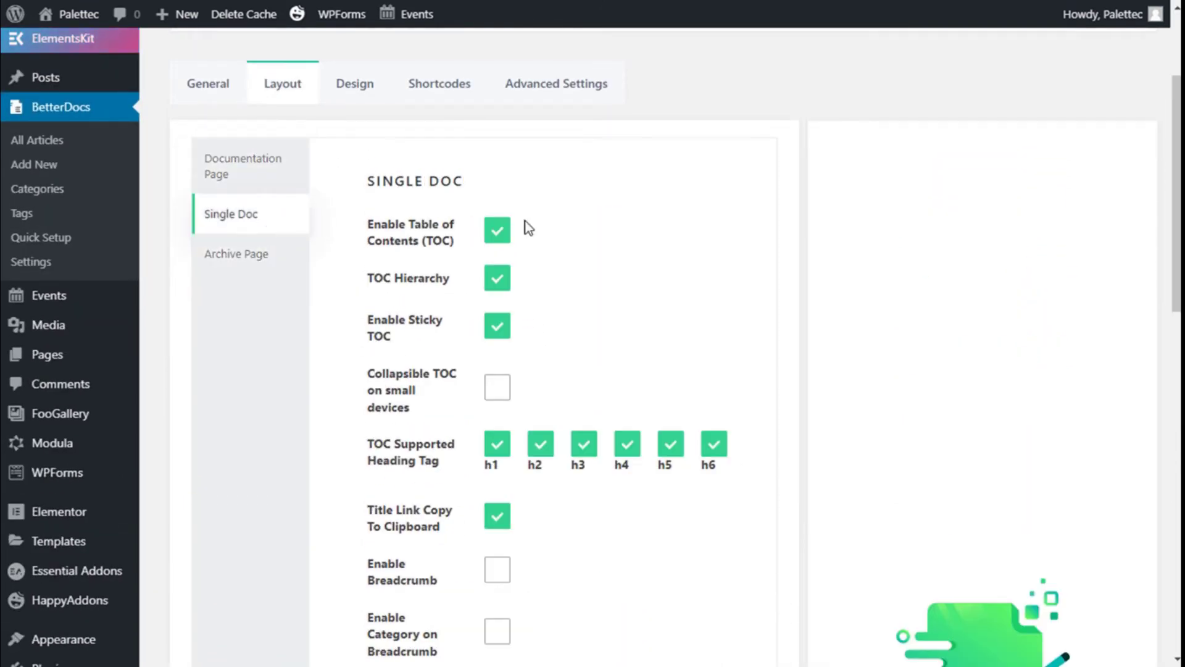
pyautogui.scroll(-2, 518, 227)
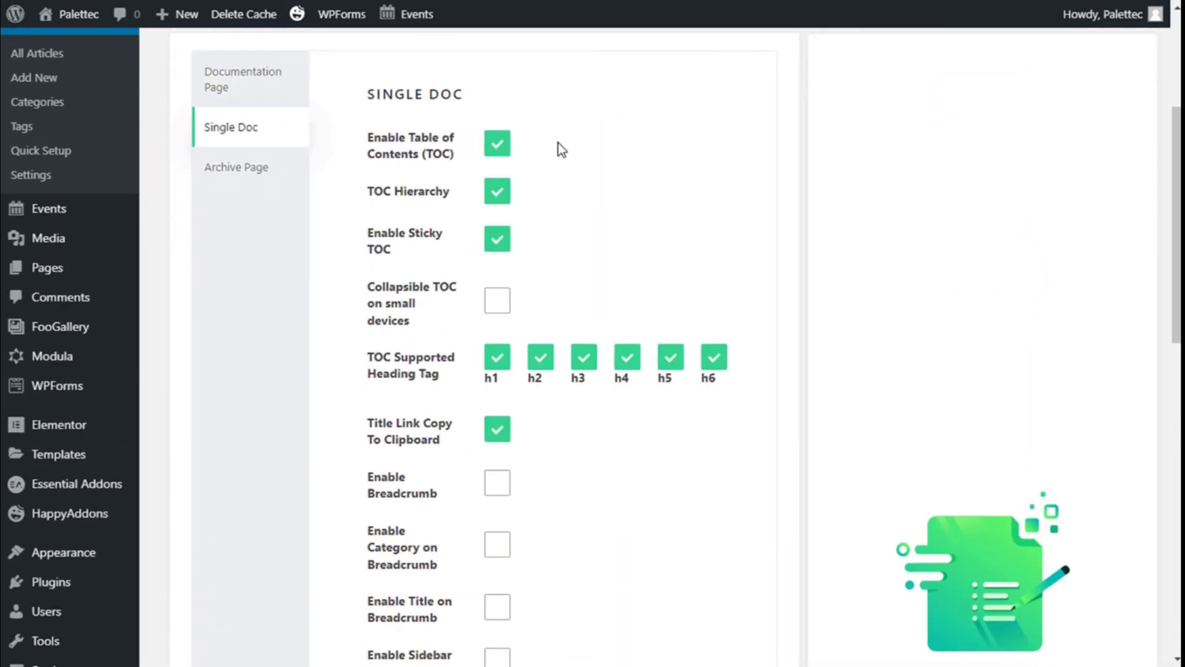
pyautogui.scroll(-2, 484, 144)
pyautogui.scroll(-6, 565, 166)
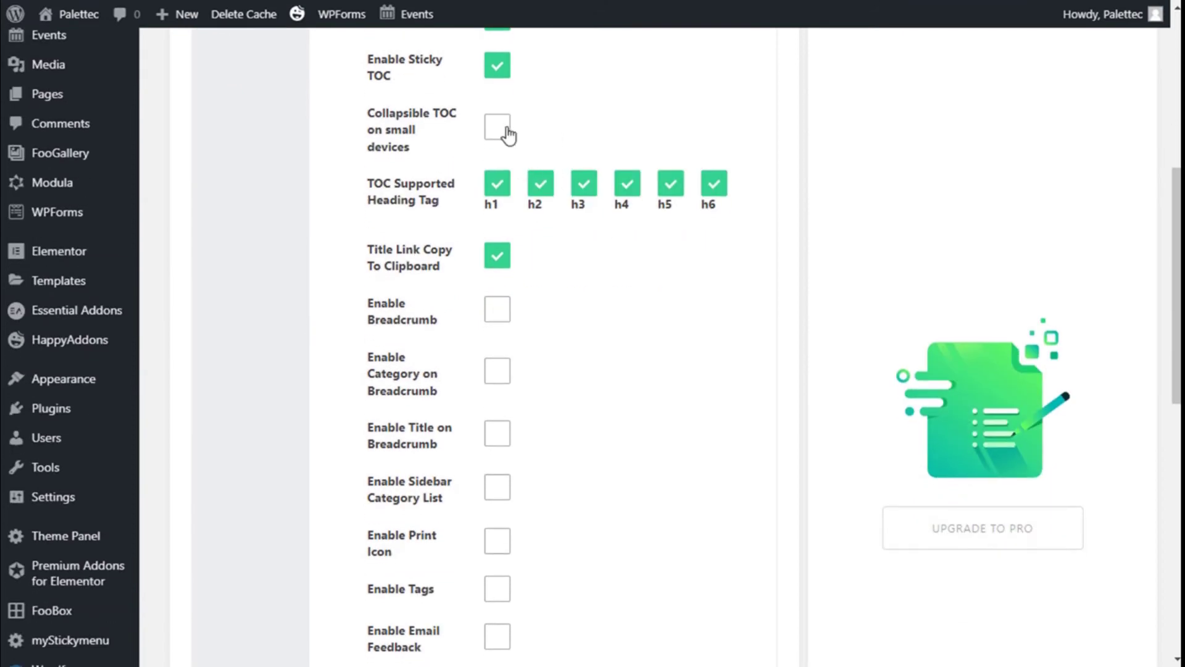
pyautogui.click(497, 135)
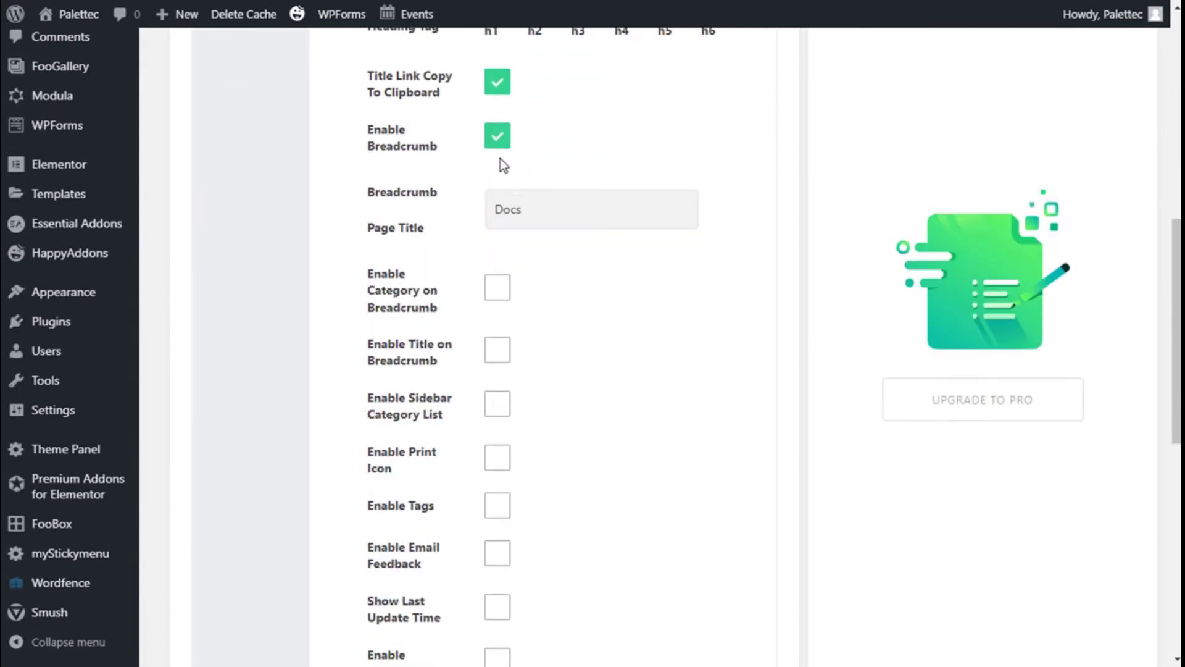
pyautogui.scroll(-4, 510, 188)
pyautogui.click(498, 117)
pyautogui.click(499, 175)
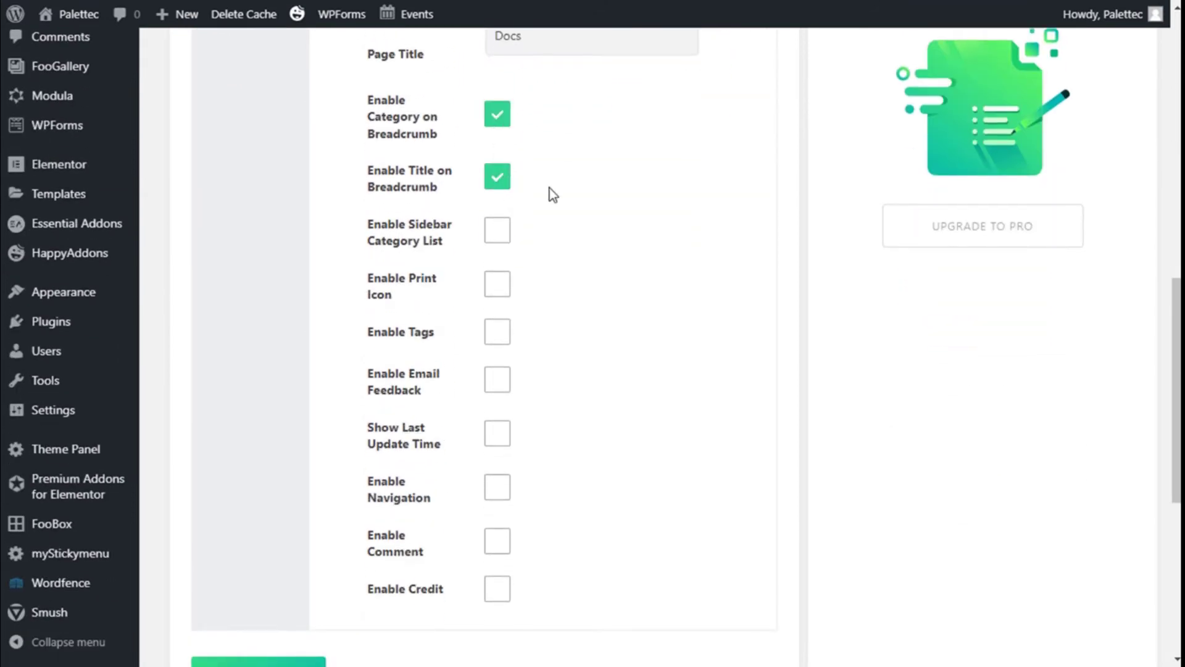
# Enable the sidebar category list, print icon, tags and email feedback for single docs.
pyautogui.scroll(-2, 549, 187)
pyautogui.click(500, 149)
pyautogui.click(501, 203)
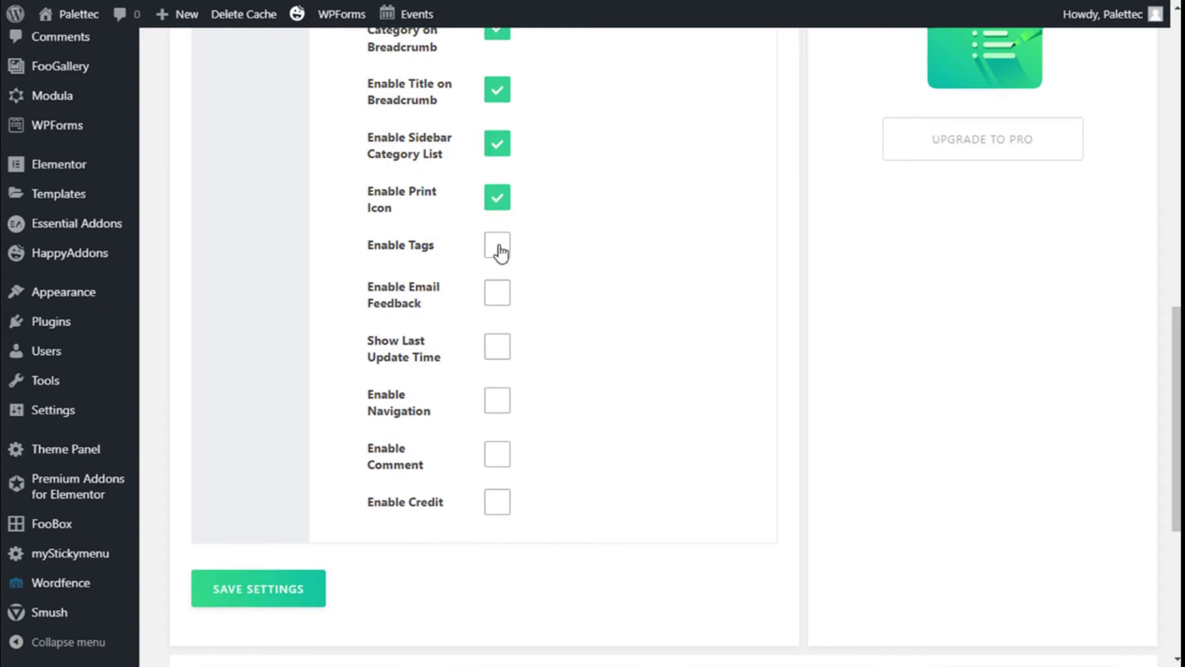
pyautogui.click(500, 246)
pyautogui.scroll(-1, 501, 250)
pyautogui.click(496, 208)
# Enable the last update time, navigation, comment and credit options for single docs.
pyautogui.scroll(-3, 524, 278)
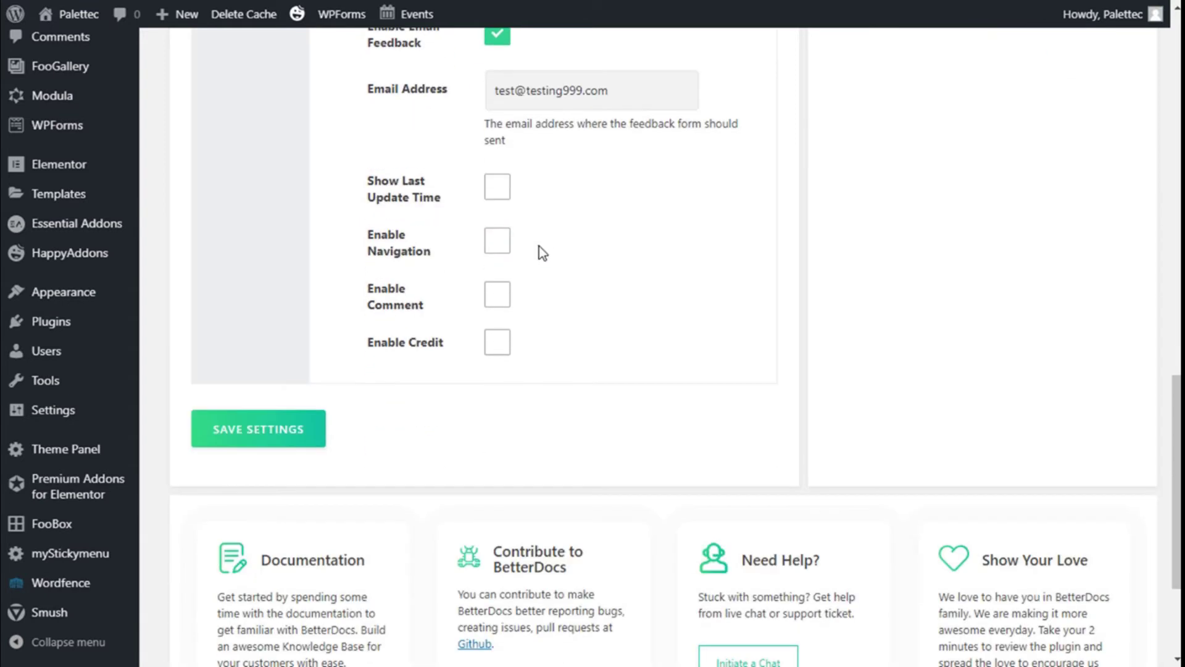
pyautogui.click(499, 188)
pyautogui.click(498, 242)
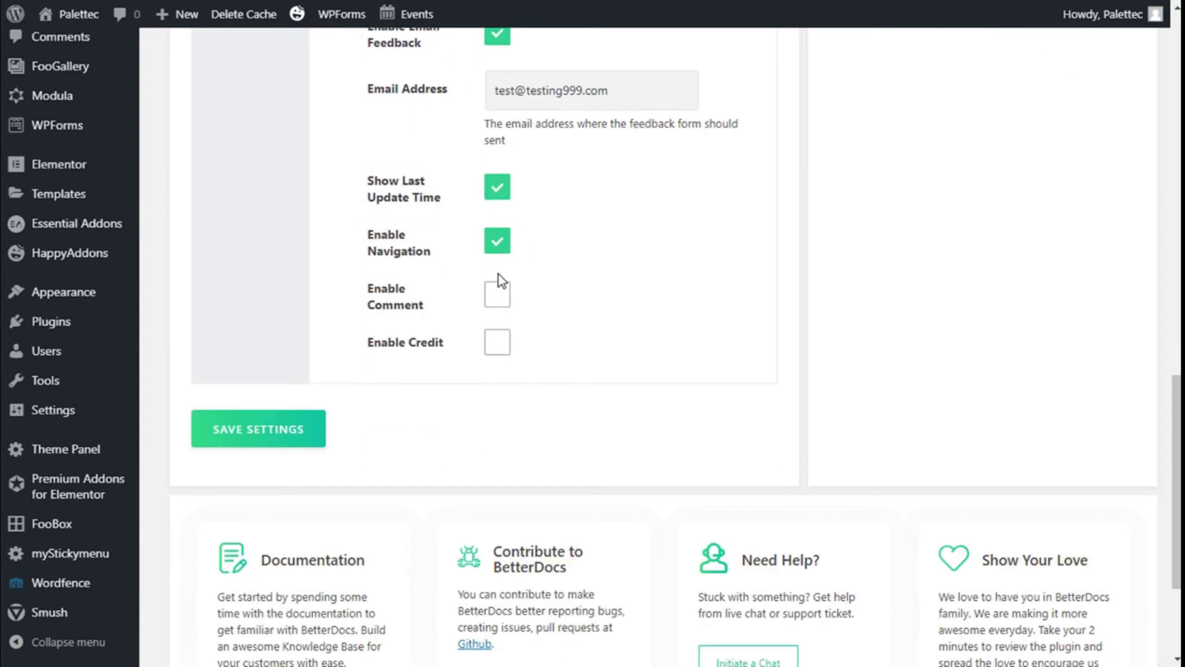
pyautogui.click(497, 342)
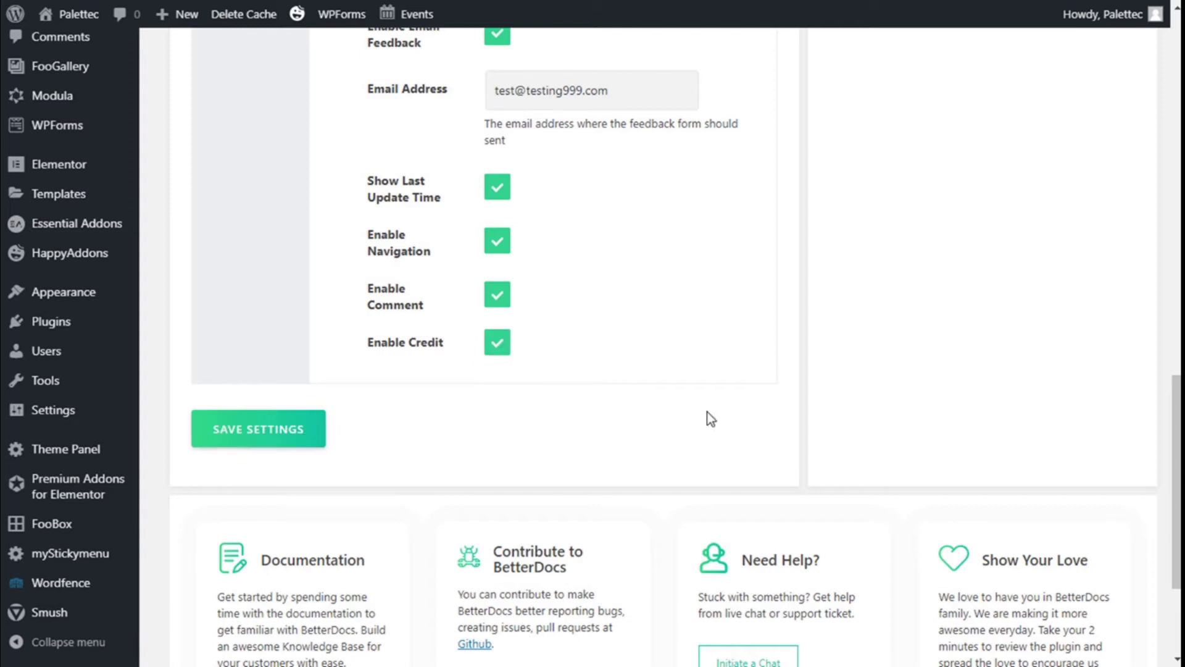
# Review the Single Doc options and look at the Archive Page layout setting.
pyautogui.scroll(4, 708, 413)
pyautogui.scroll(10, 586, 318)
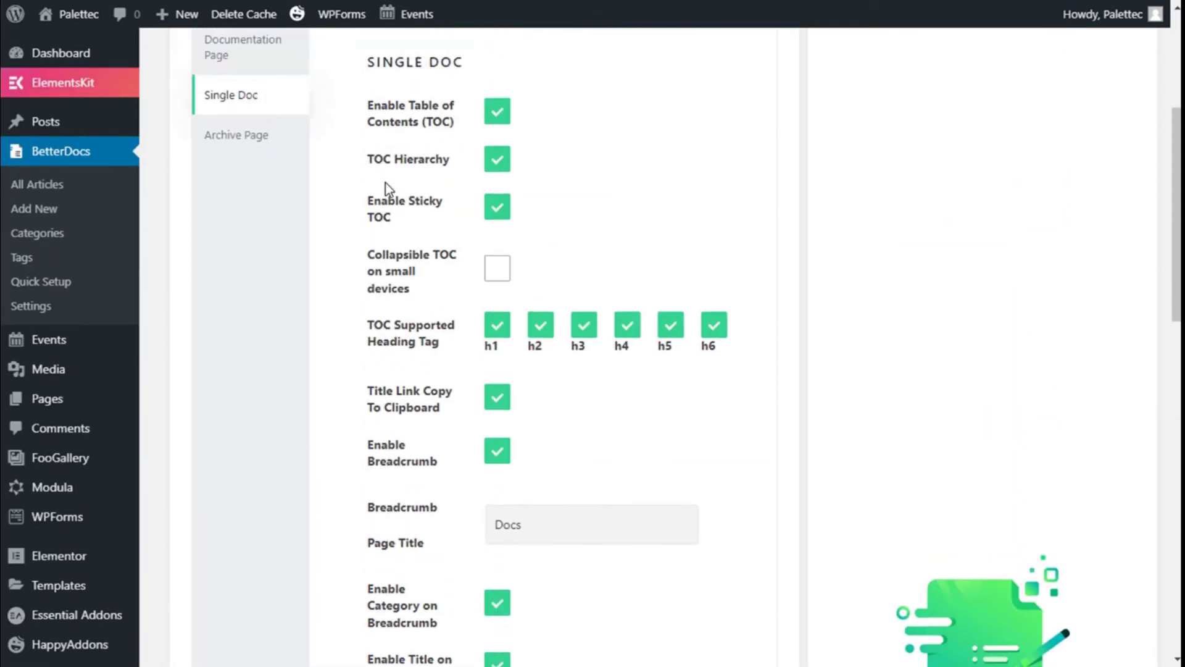
pyautogui.scroll(-5, 556, 410)
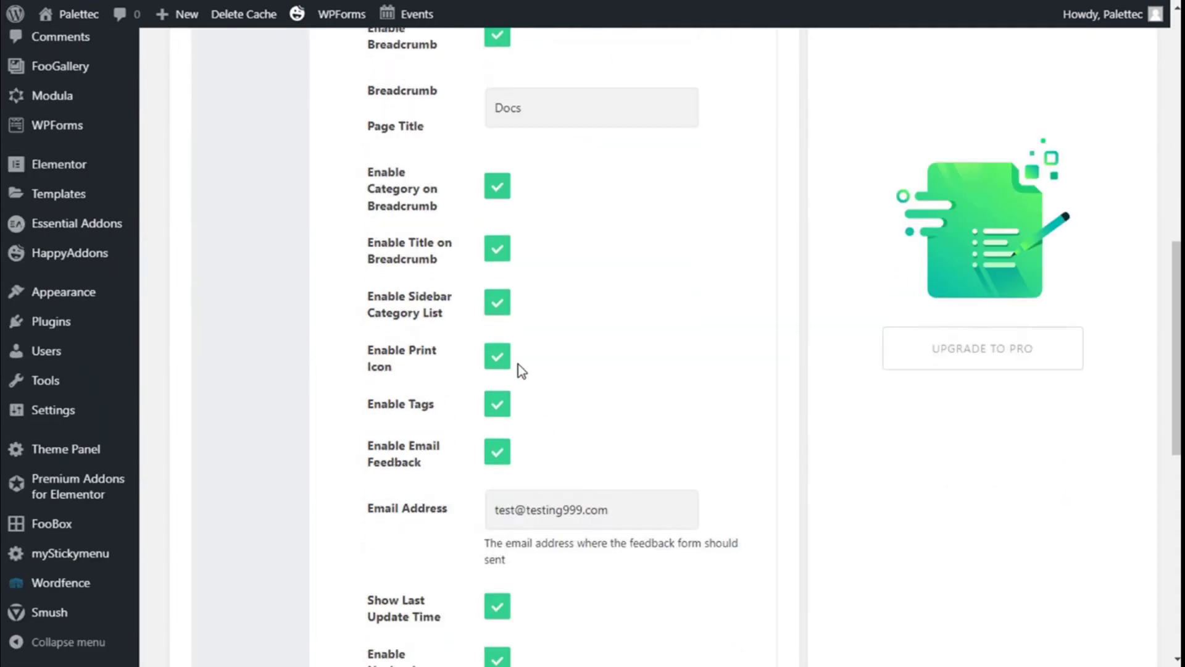
pyautogui.scroll(6, 520, 363)
pyautogui.click(269, 346)
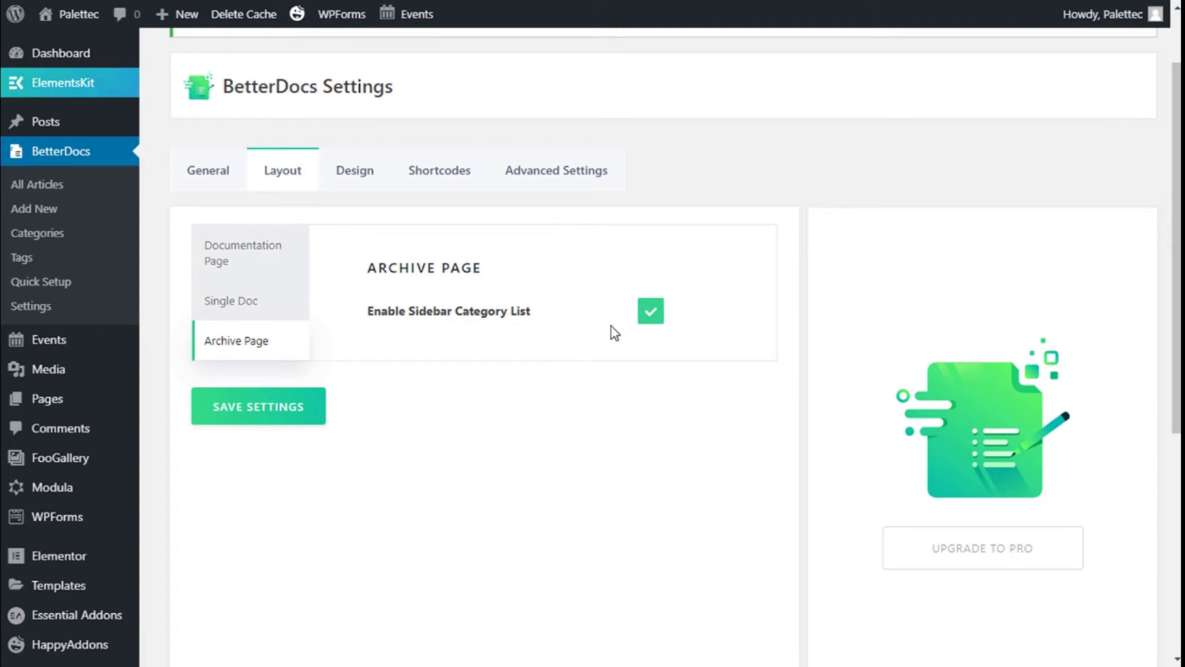
# Examine the available BetterDocs shortcodes for the category grid, category box, search form and feedback form.
pyautogui.click(431, 180)
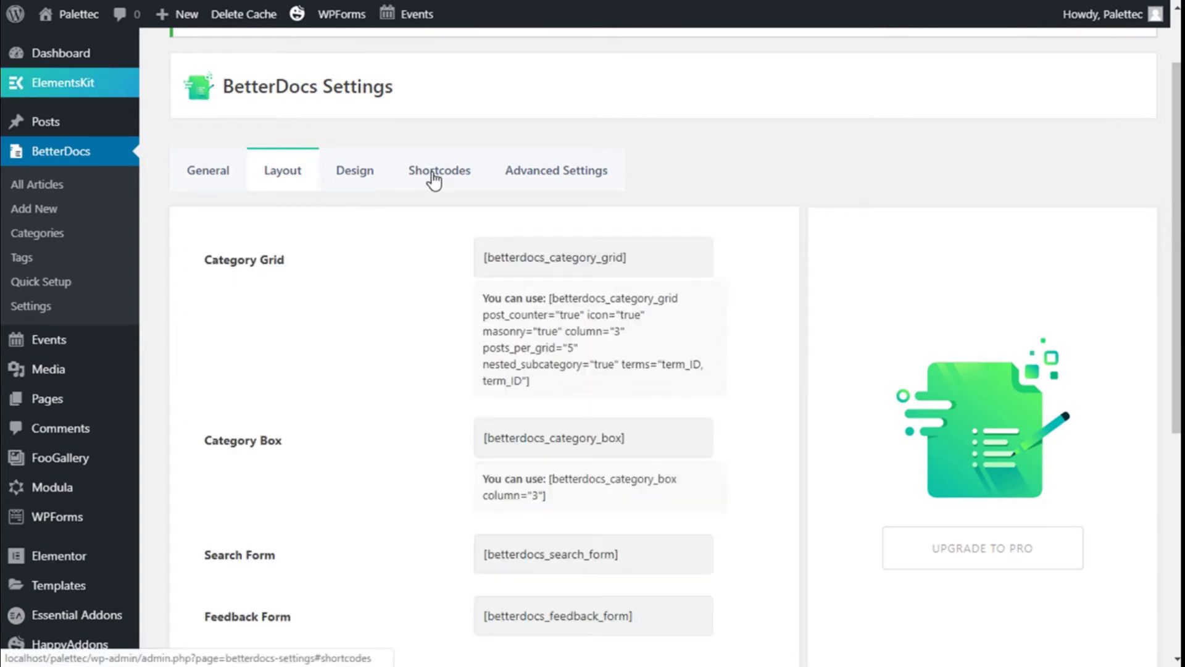
pyautogui.scroll(-2, 450, 217)
pyautogui.scroll(-4, 458, 172)
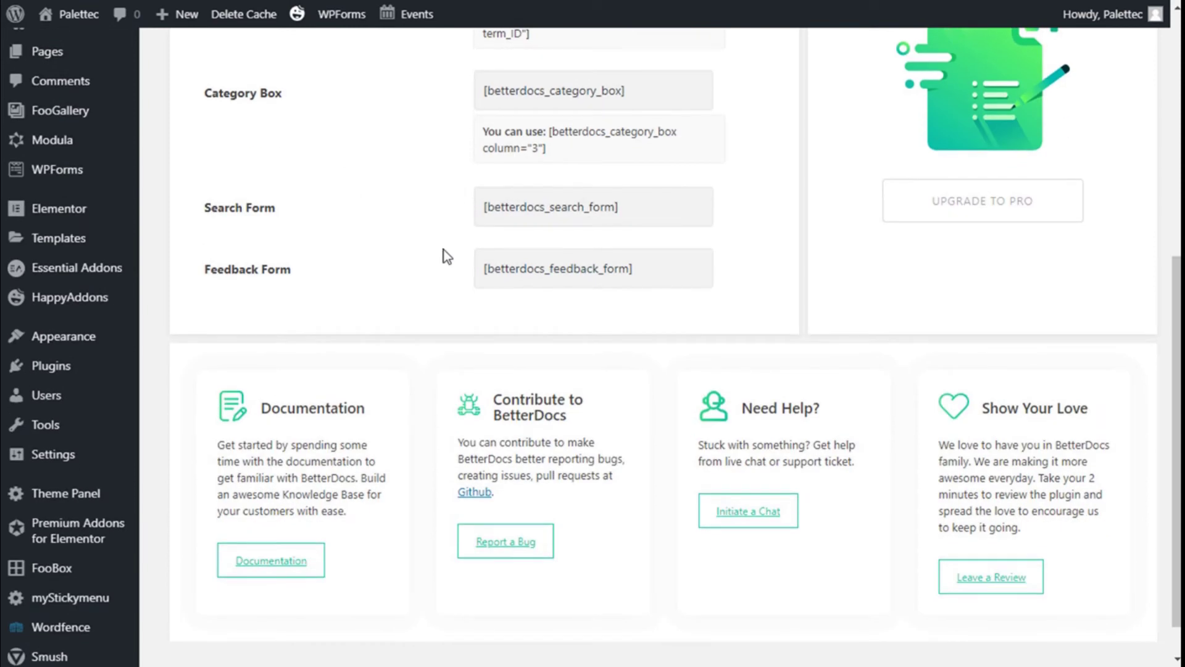
pyautogui.scroll(2, 435, 335)
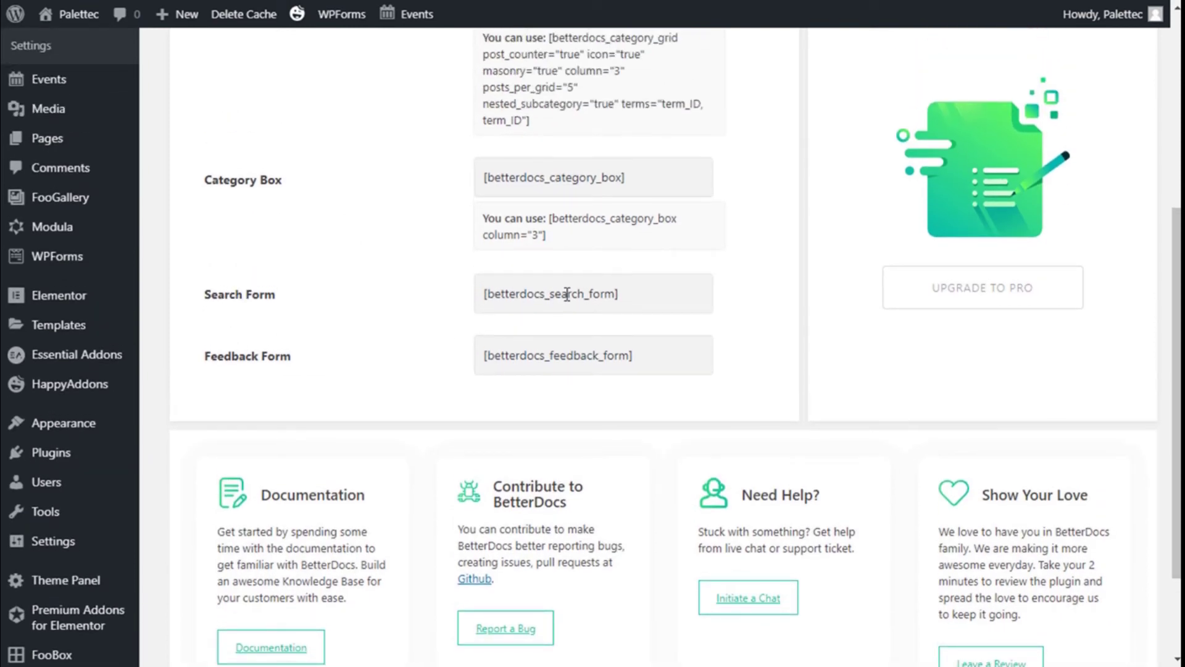
pyautogui.scroll(3, 609, 290)
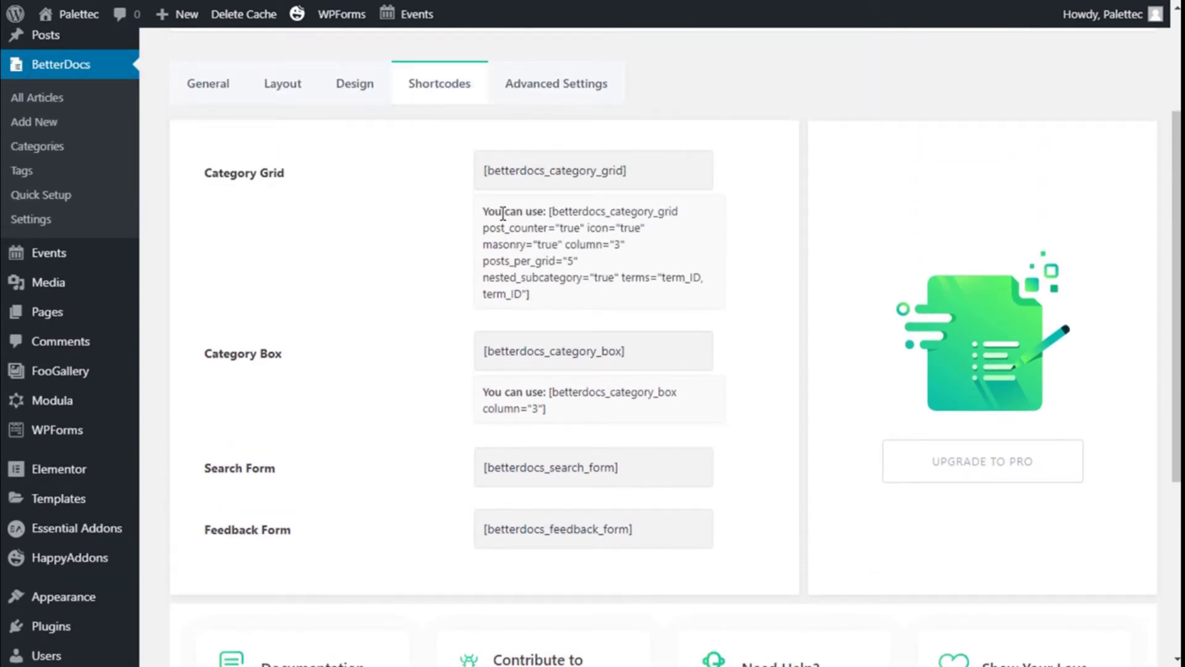
# Try to choose who can write articles in the advanced role management settings, and save the BetterDocs settings.
pyautogui.click(560, 105)
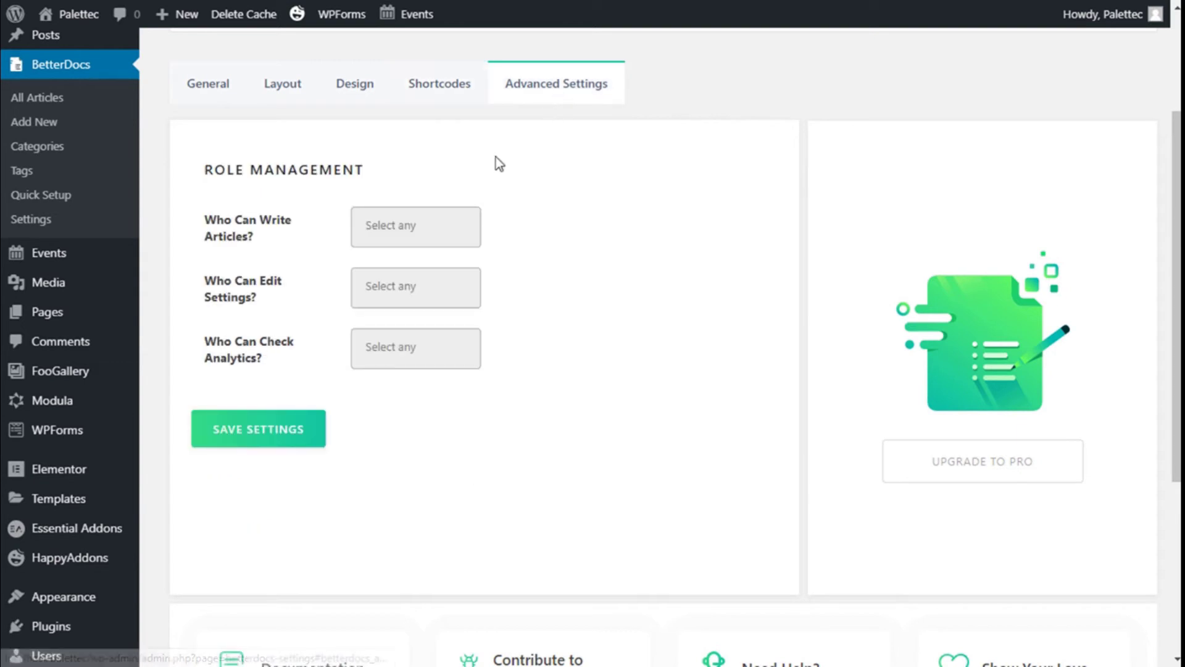
pyautogui.click(445, 215)
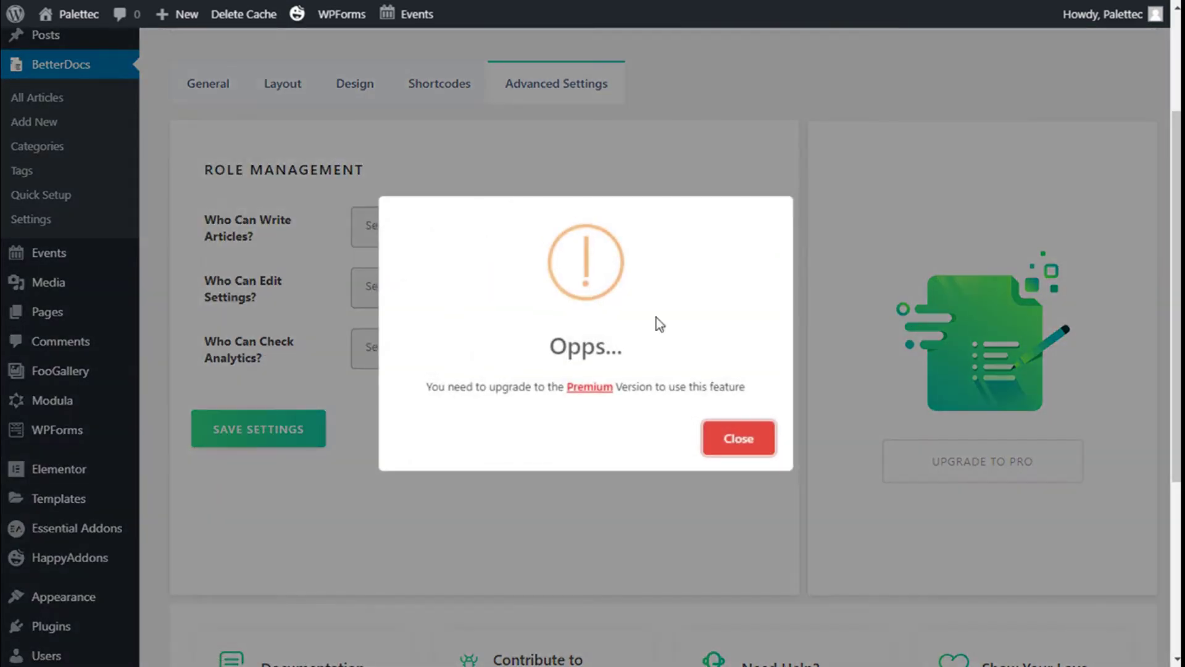
pyautogui.click(718, 434)
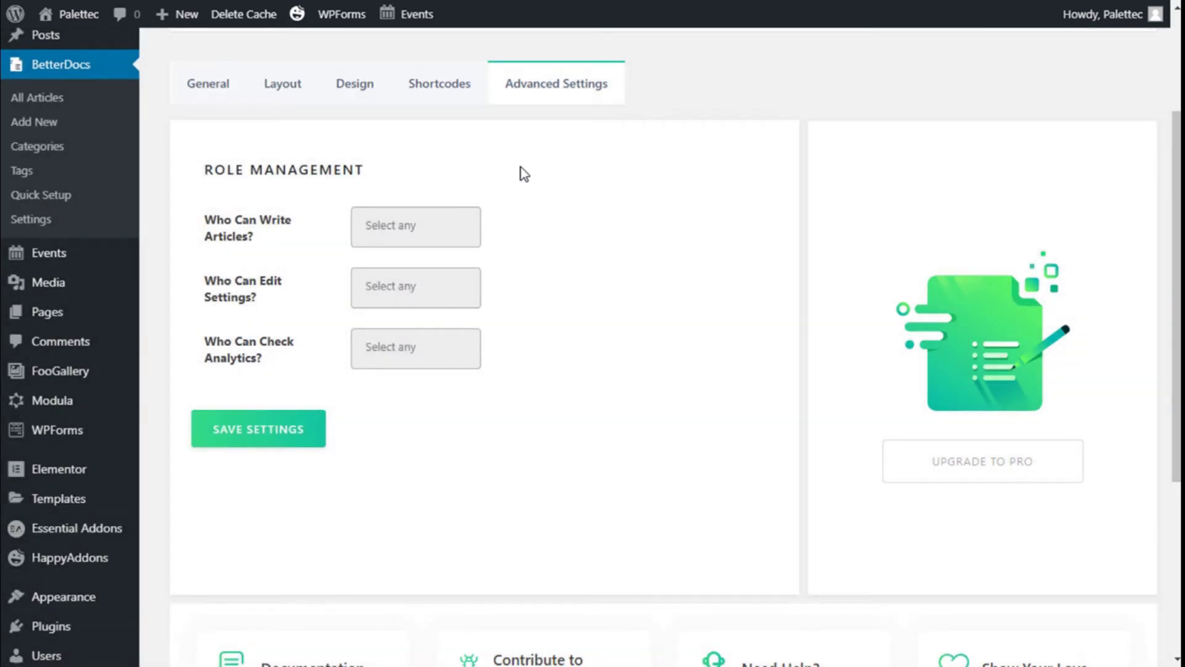
pyautogui.click(238, 428)
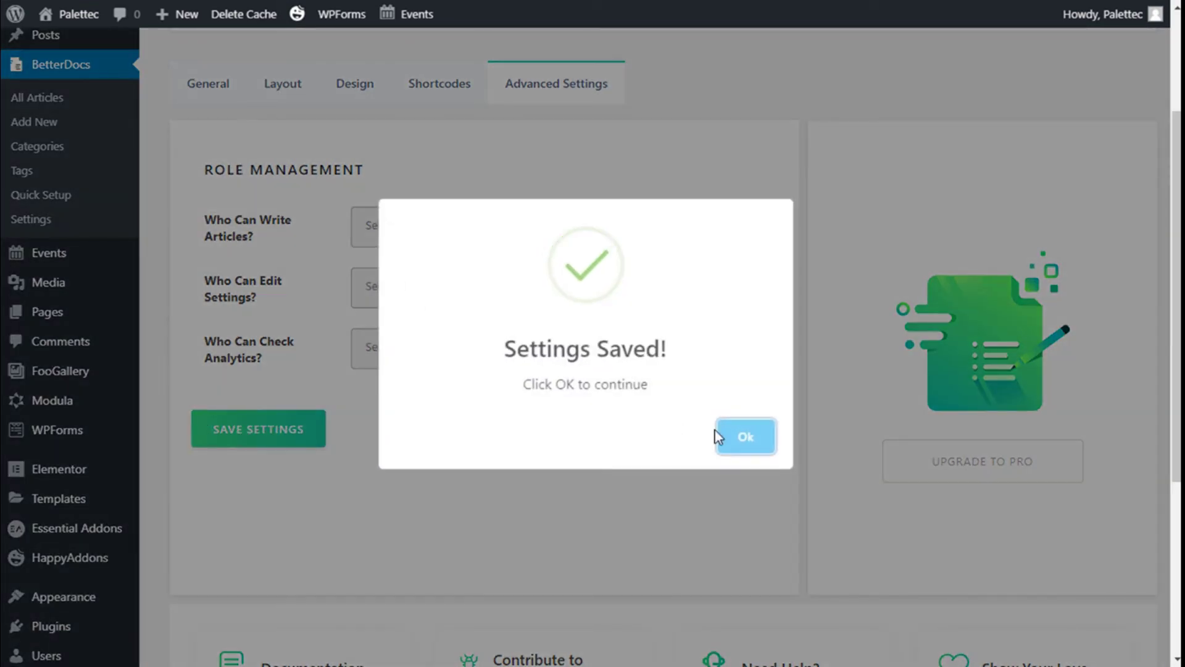
pyautogui.click(729, 437)
# Create a new BetterDocs article titled "Article 2" with the body text "Article 2".
pyautogui.scroll(1, 389, 260)
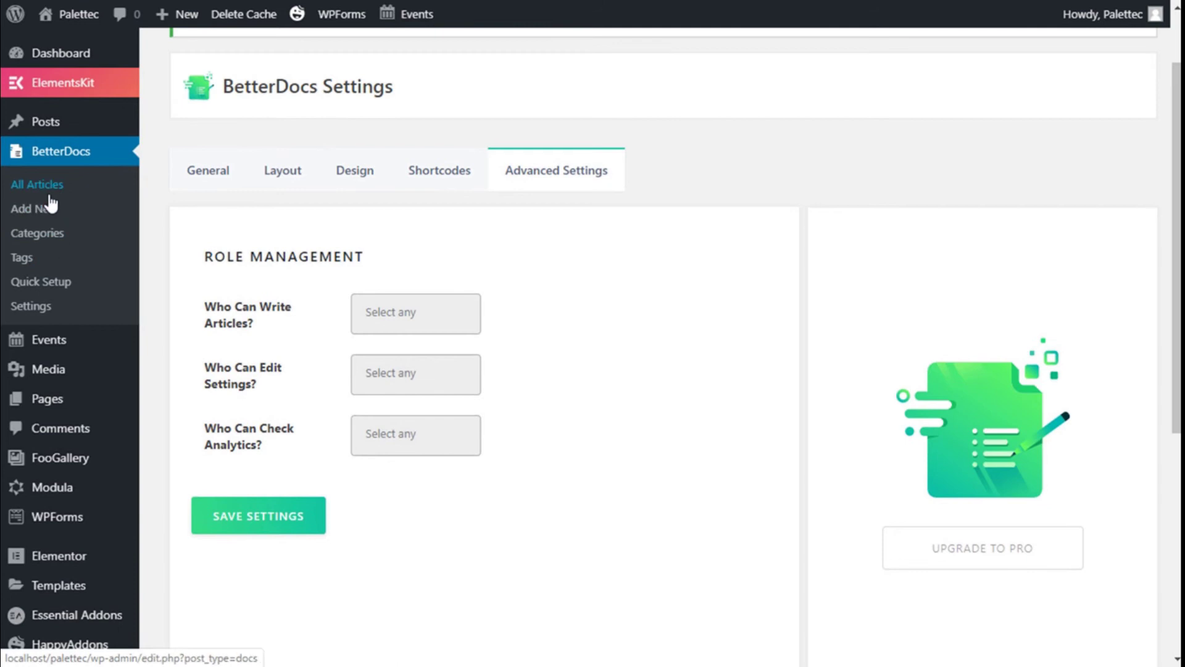
pyautogui.click(45, 210)
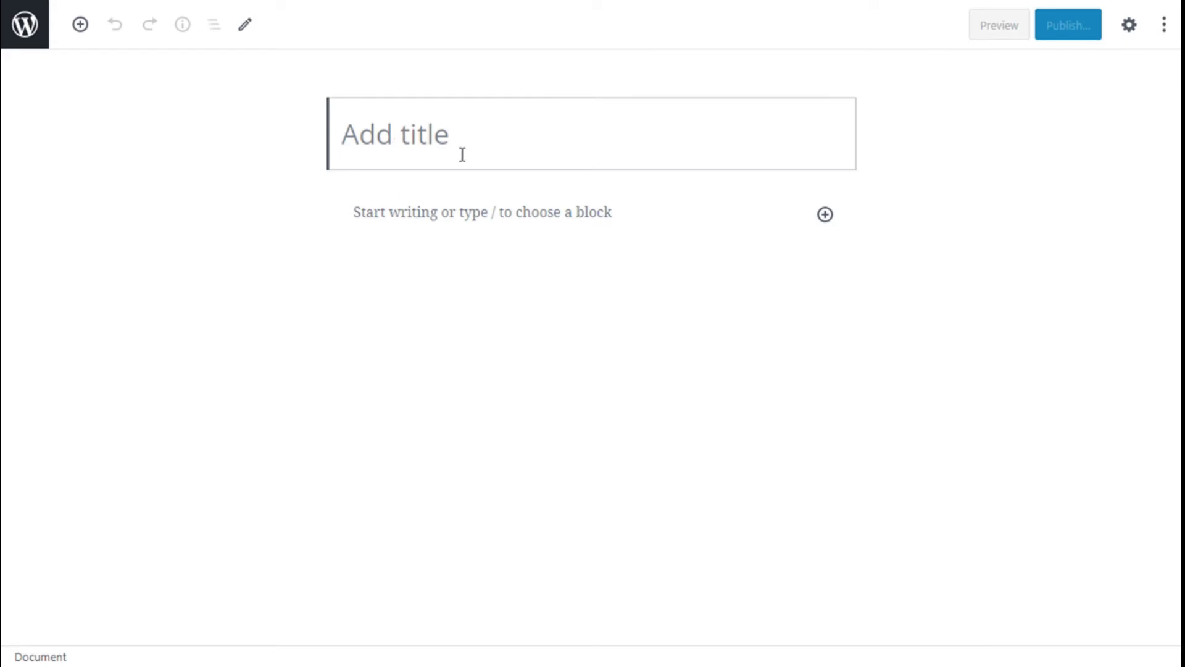
pyautogui.write('Article 2')
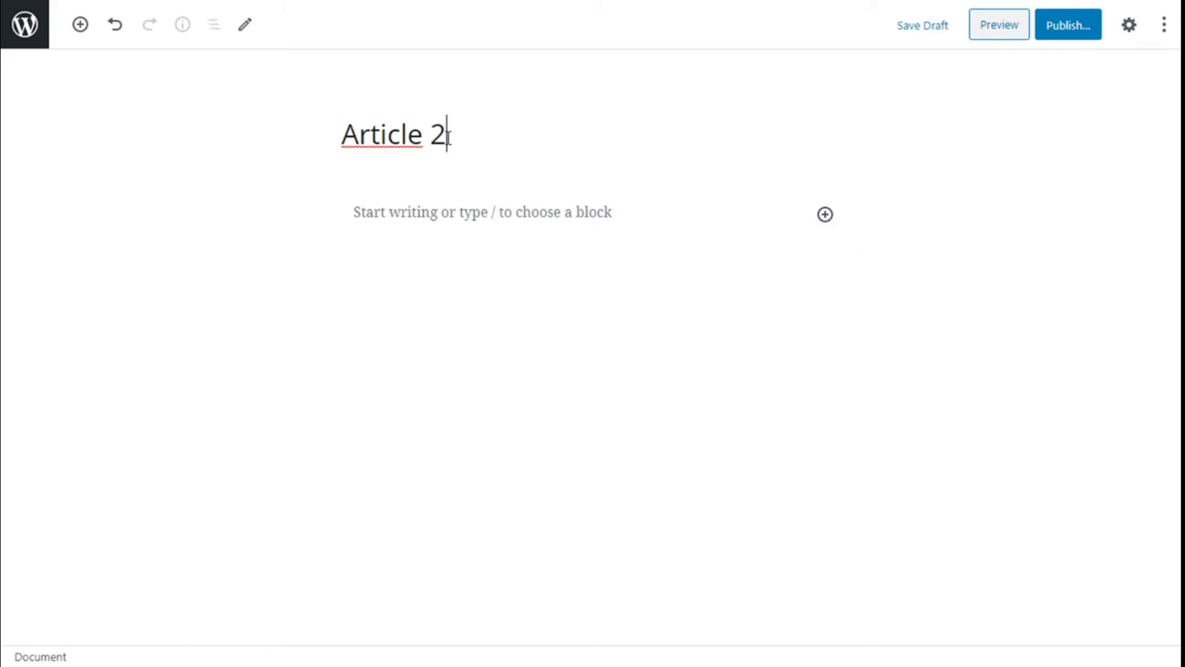
pyautogui.click(463, 209)
pyautogui.write('Article 2')
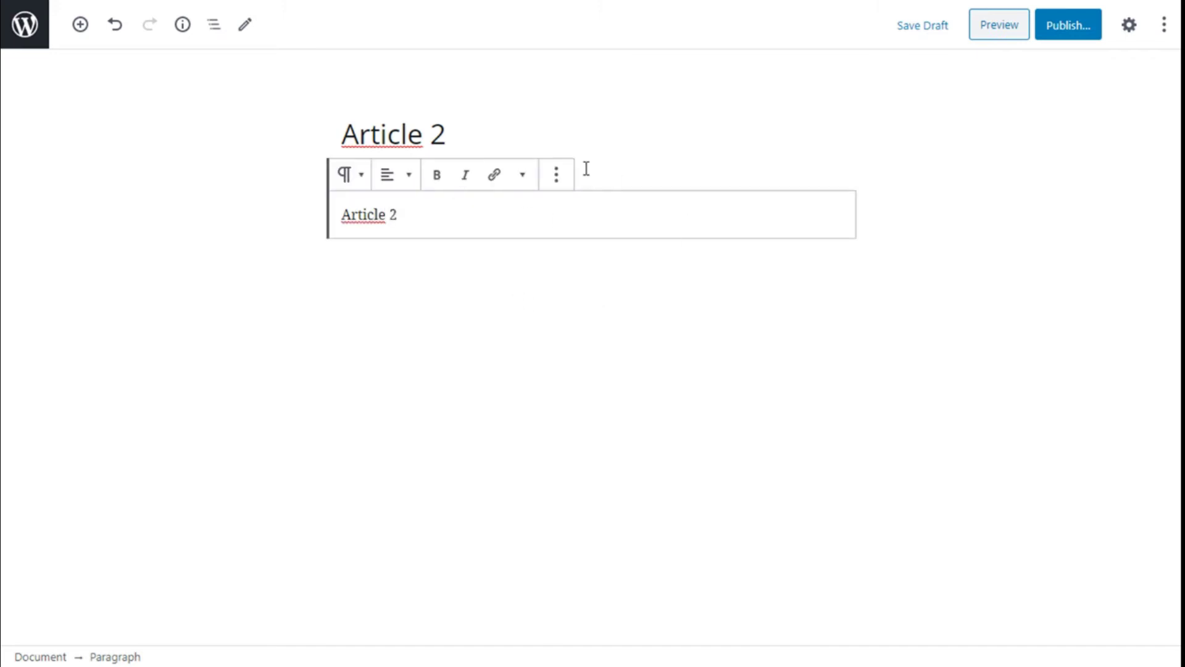
# Publish the new article and return to the list of all docs.
pyautogui.click(658, 154)
pyautogui.click(673, 238)
pyautogui.click(1088, 37)
pyautogui.click(1074, 40)
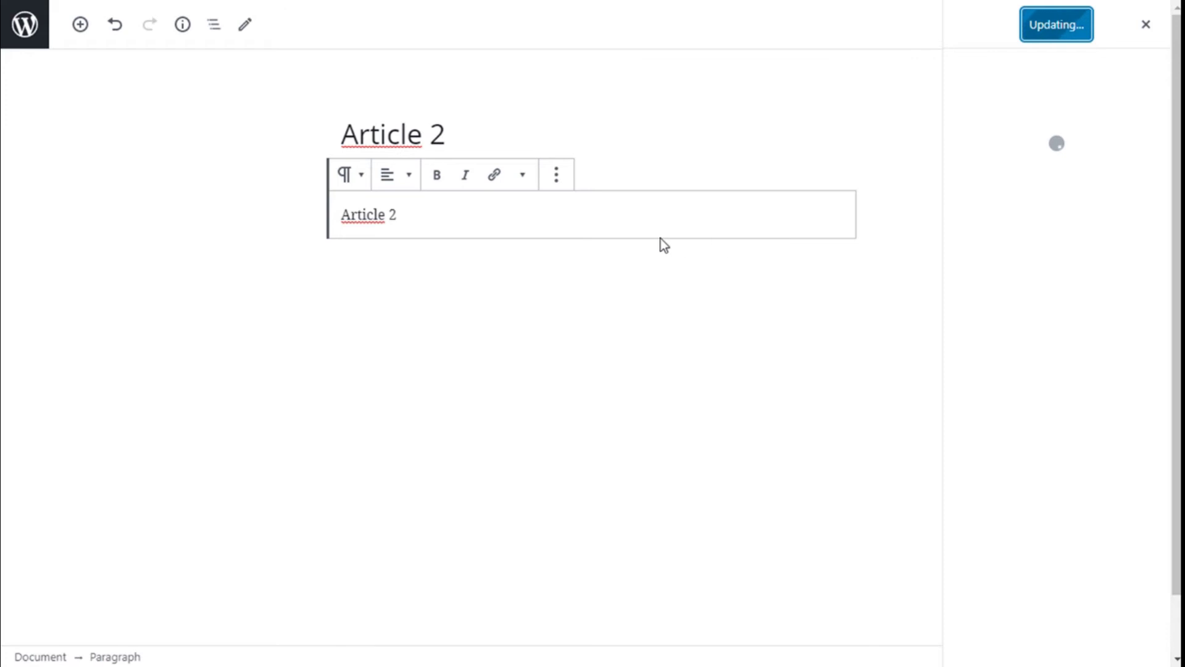
pyautogui.click(26, 41)
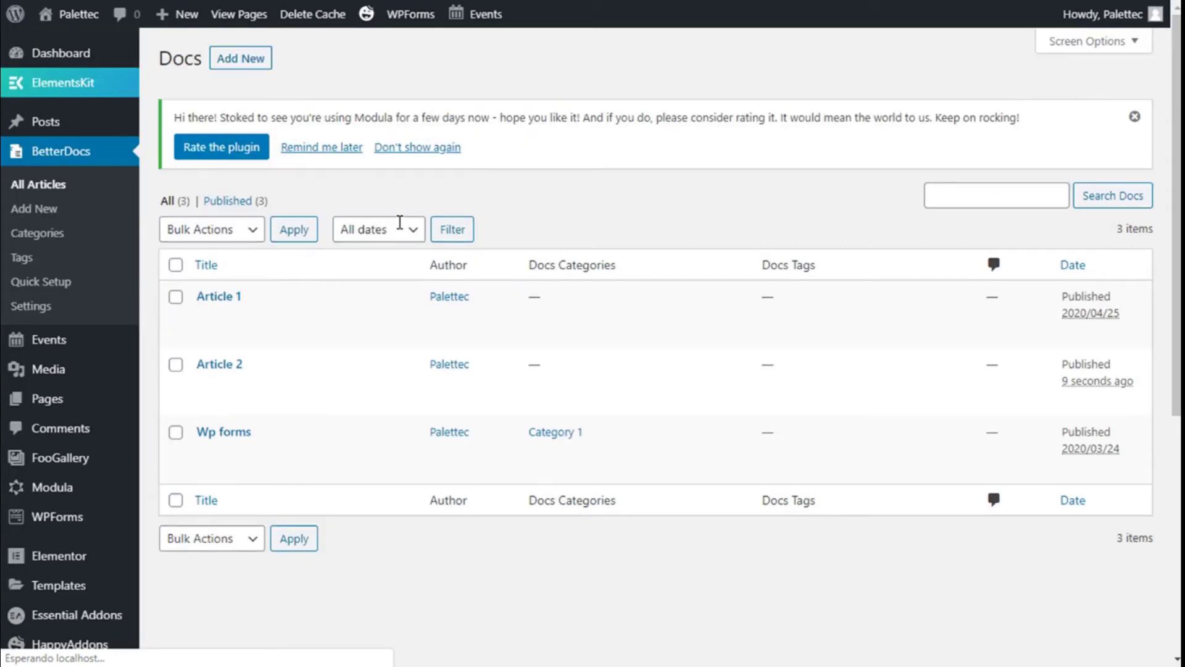
pyautogui.scroll(-2, 265, 310)
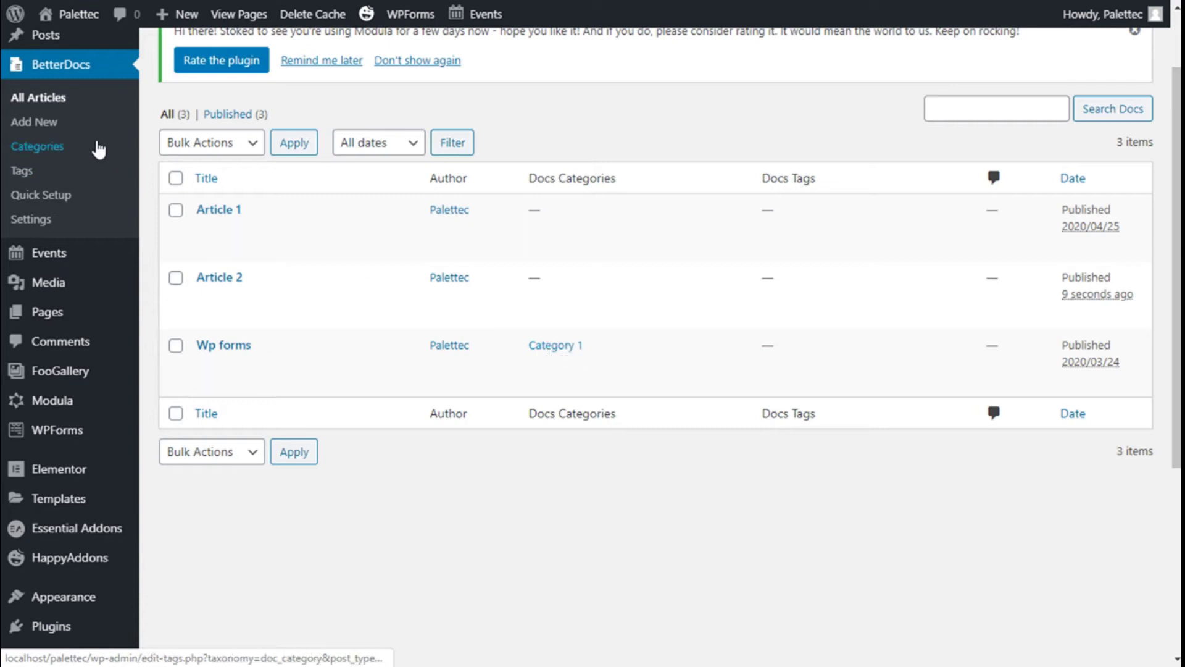
# Examine the docs categories and the new category form, including its parent category choices, order and icon, without adding one.
pyautogui.click(60, 147)
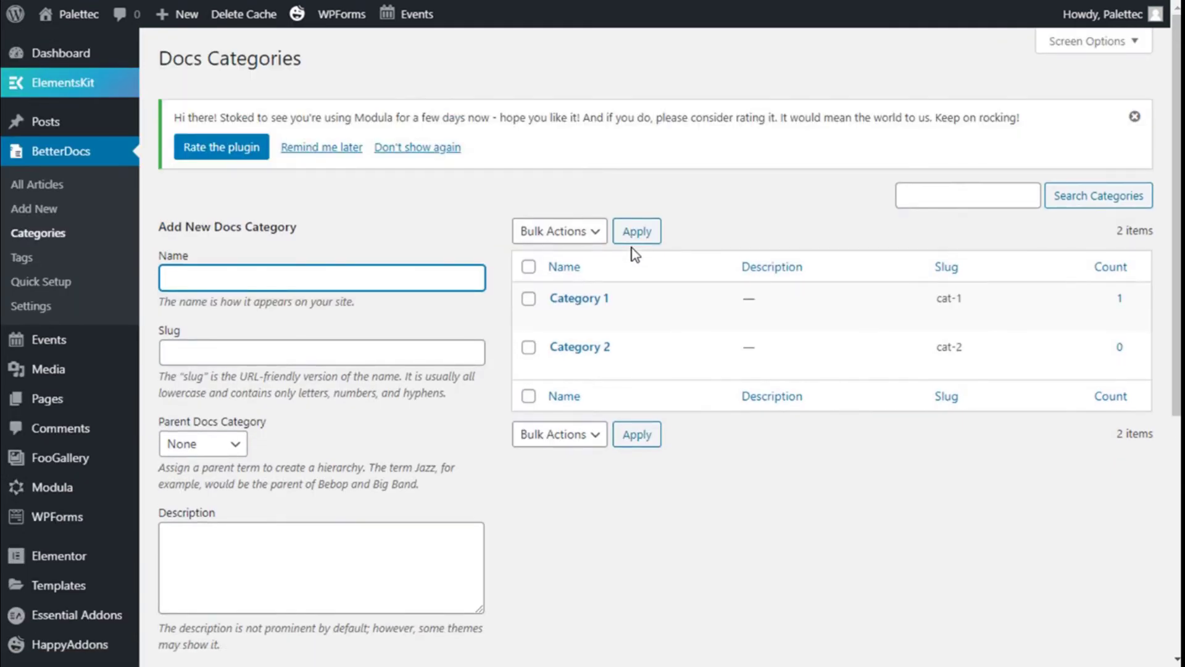
pyautogui.scroll(-1, 632, 248)
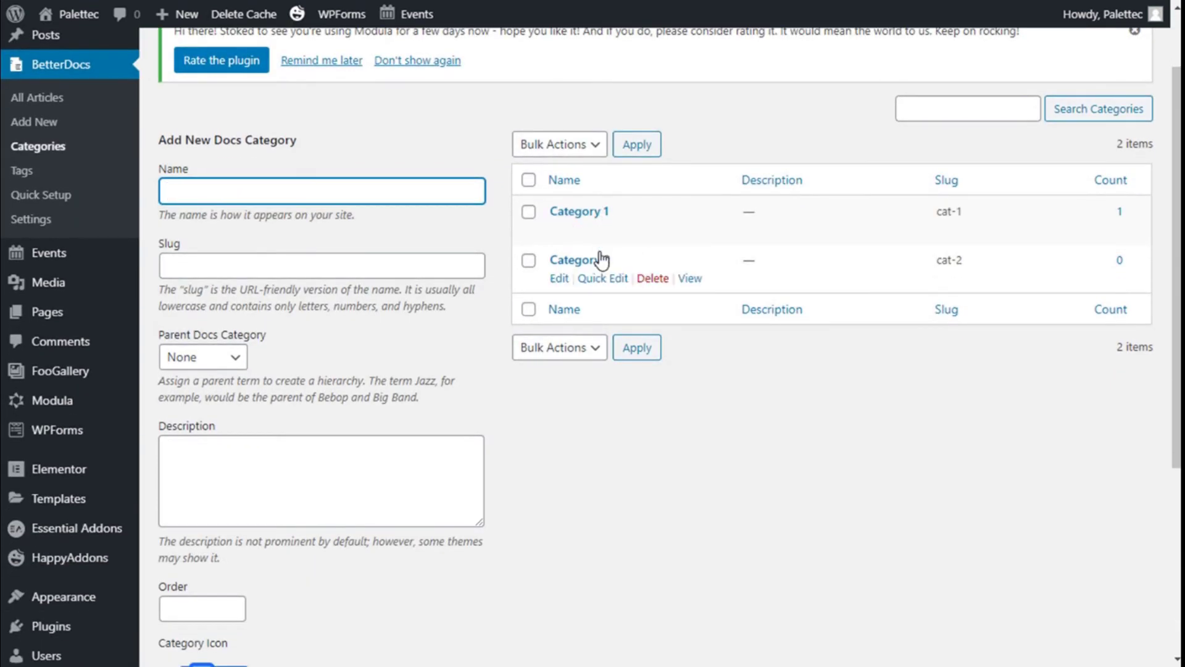
pyautogui.scroll(-1, 259, 257)
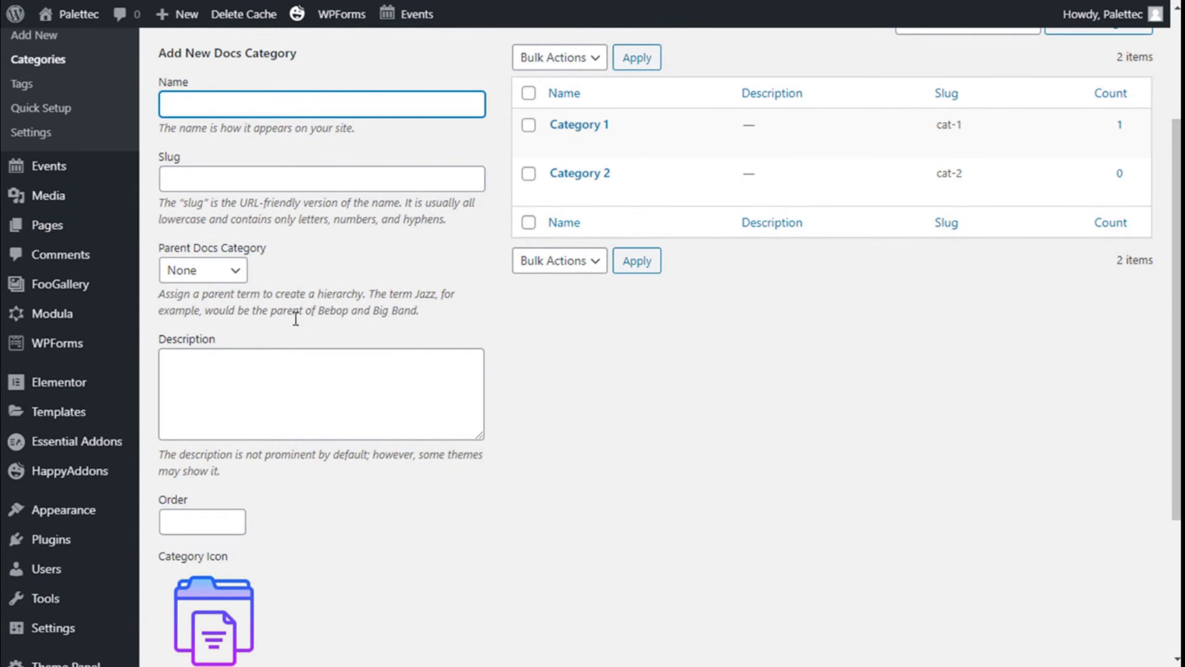
pyautogui.click(232, 270)
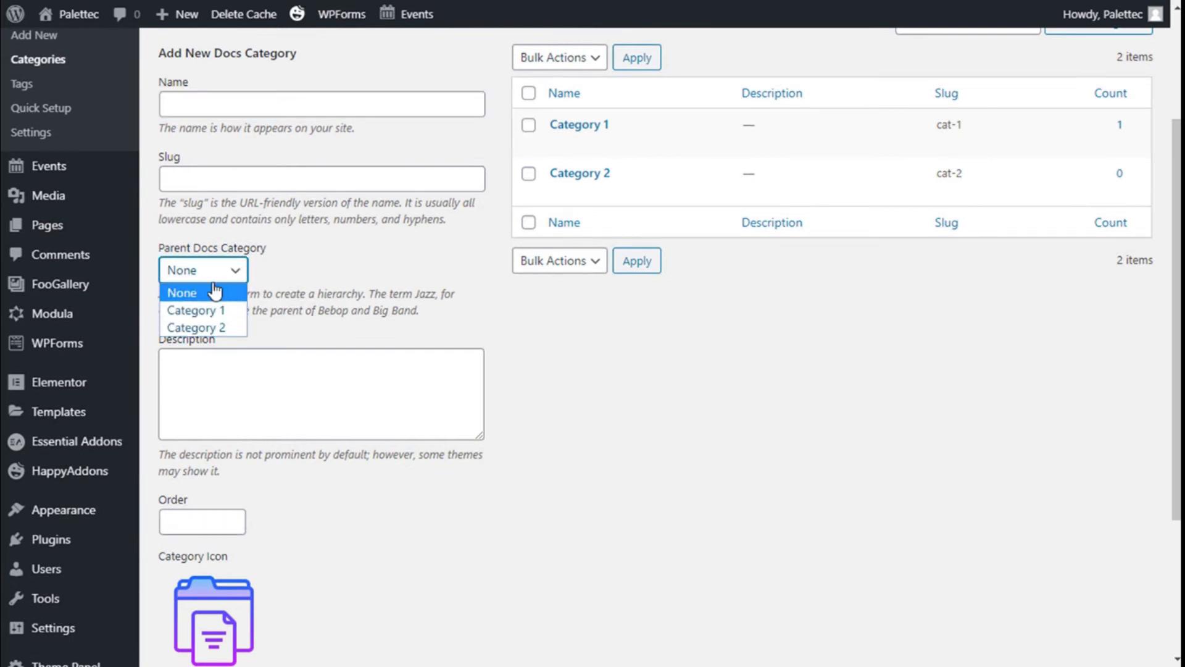
pyautogui.click(214, 291)
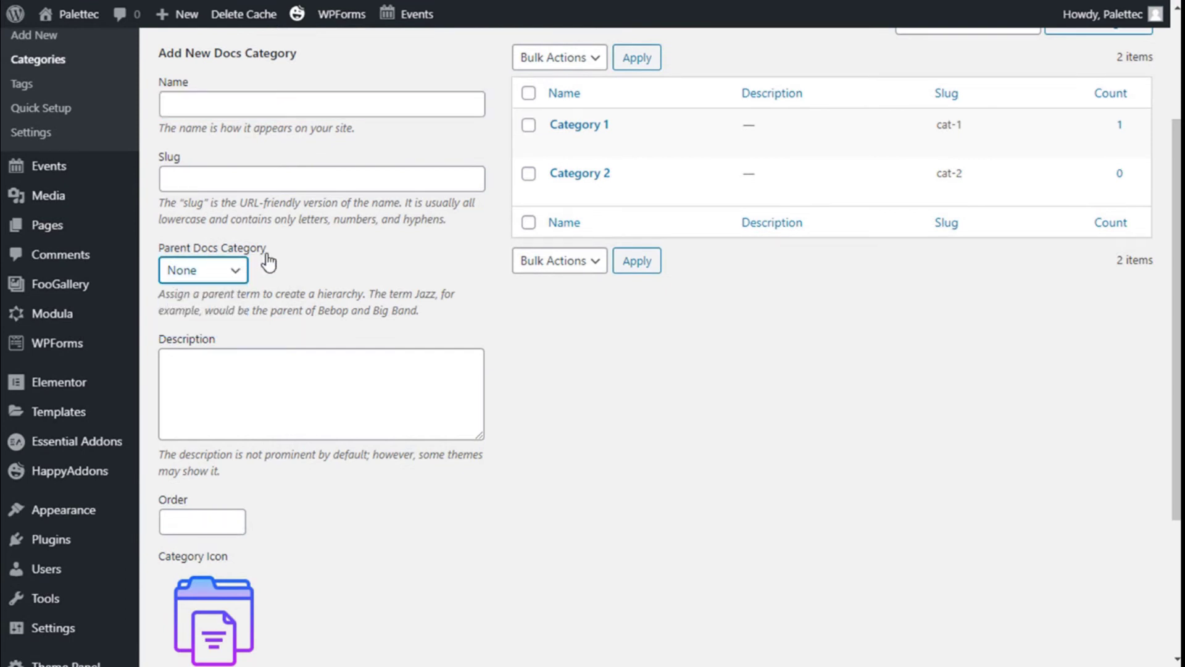
pyautogui.click(216, 272)
pyautogui.click(331, 276)
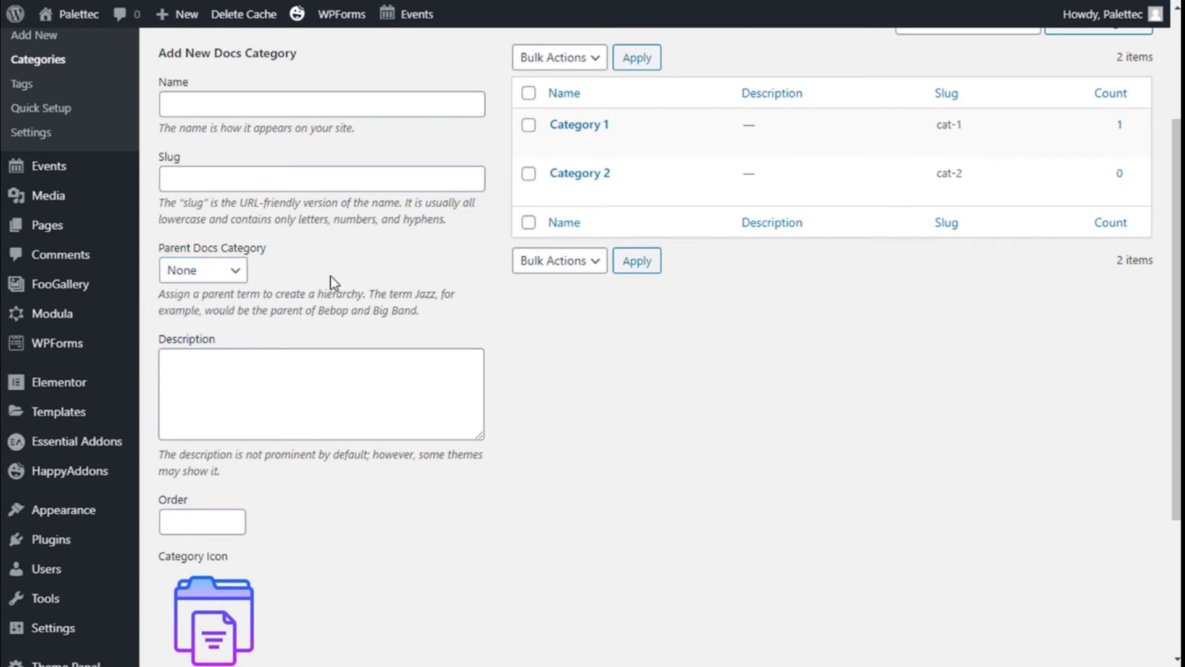
pyautogui.scroll(-3, 225, 432)
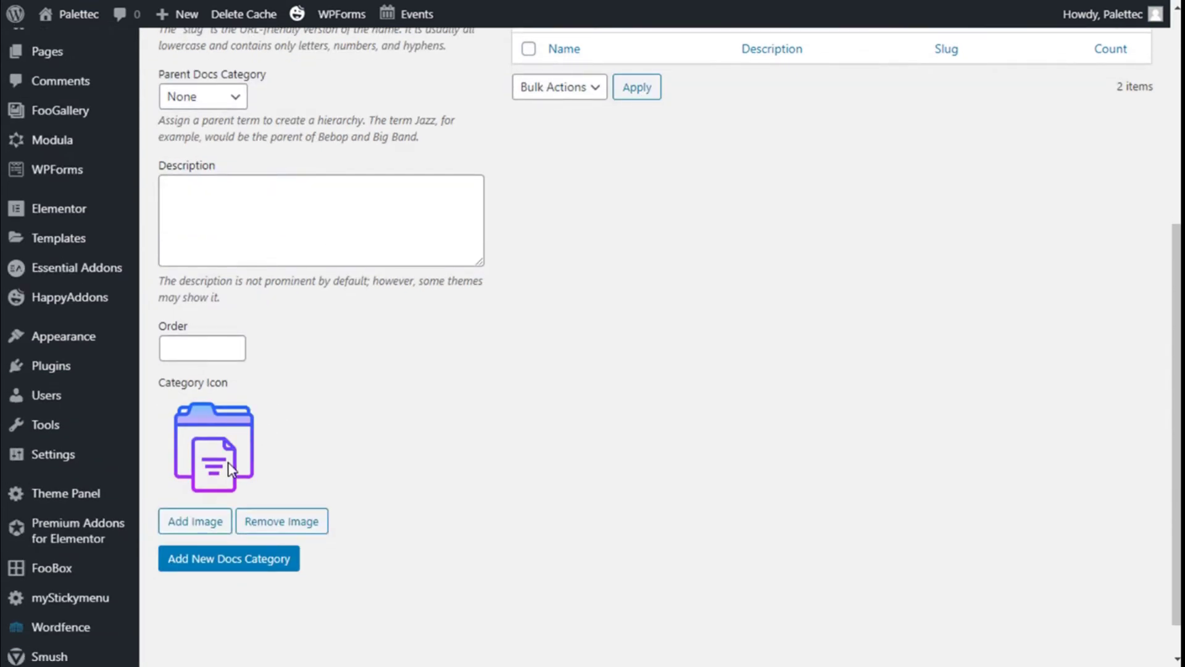
pyautogui.click(218, 347)
pyautogui.scroll(5, 427, 351)
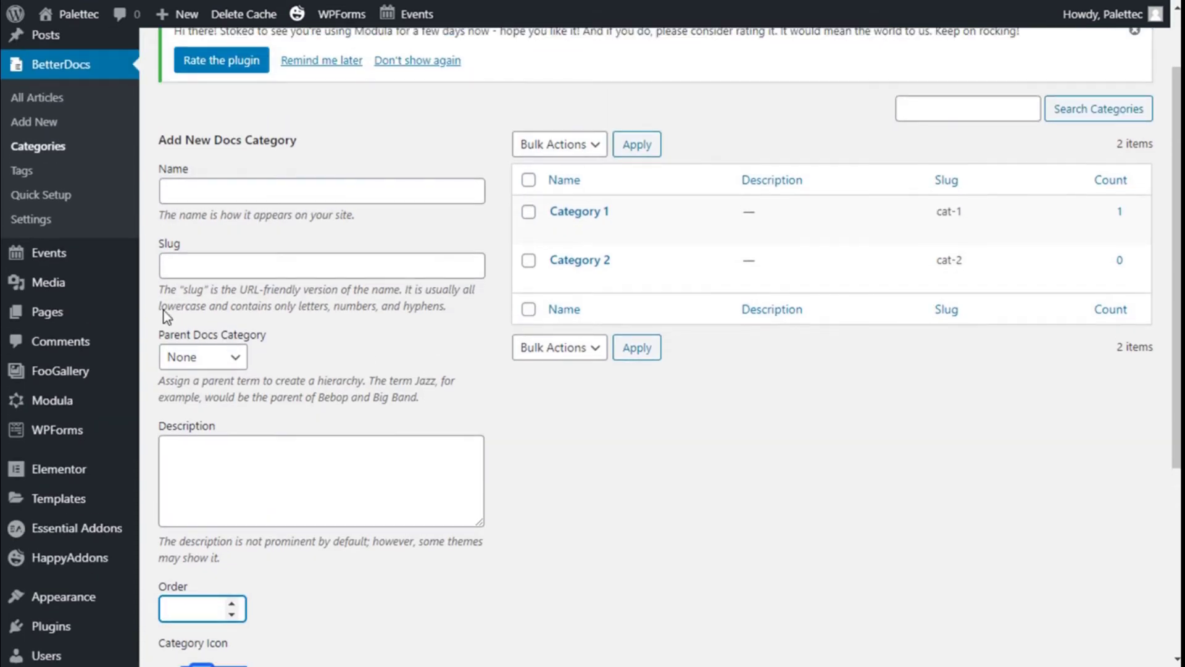
# Add a docs tag named "tag 1" with the slug "tag1" and no parent.
pyautogui.click(55, 179)
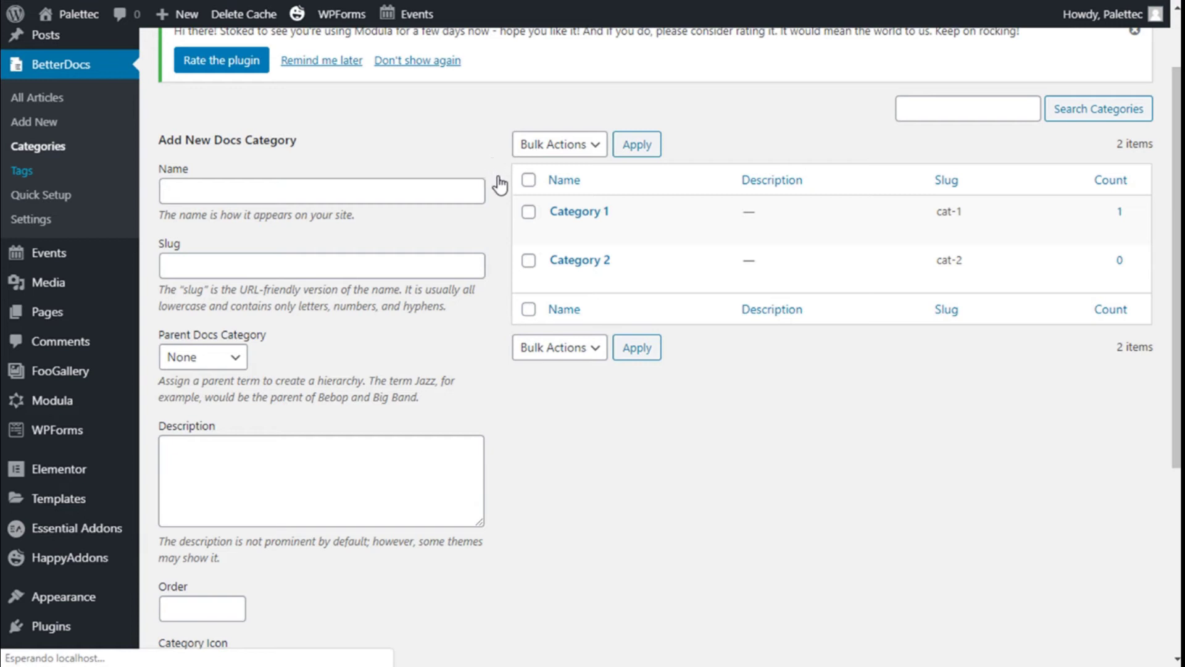
pyautogui.moveTo(646, 246)
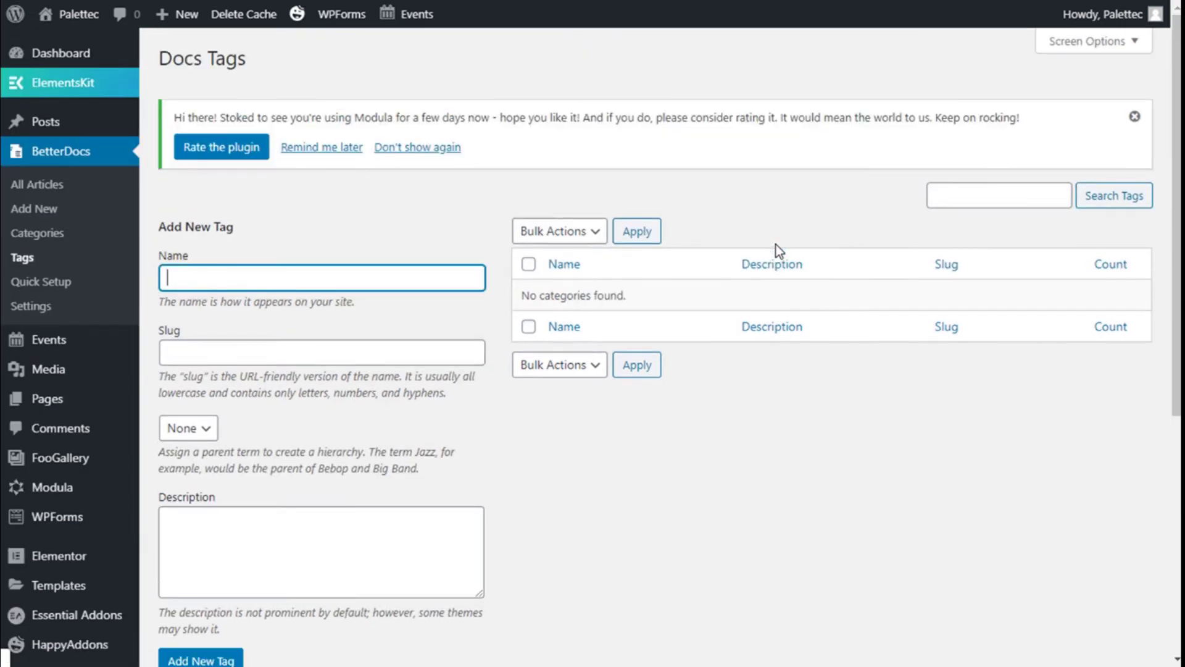
pyautogui.scroll(-3, 776, 245)
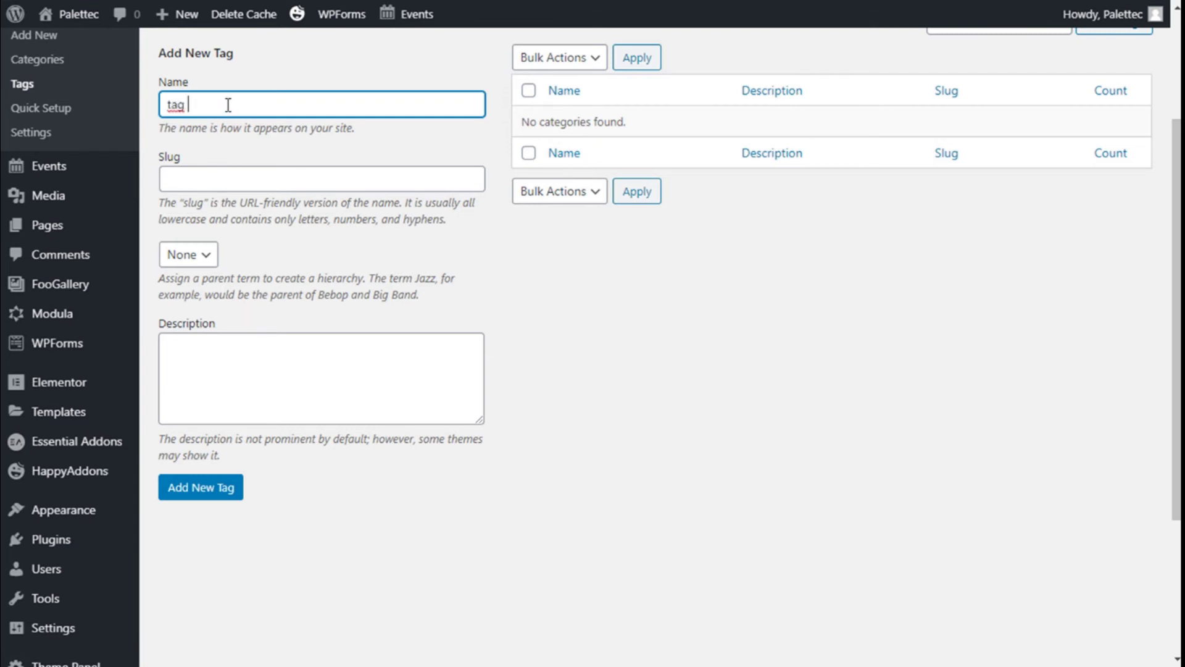
pyautogui.click(240, 180)
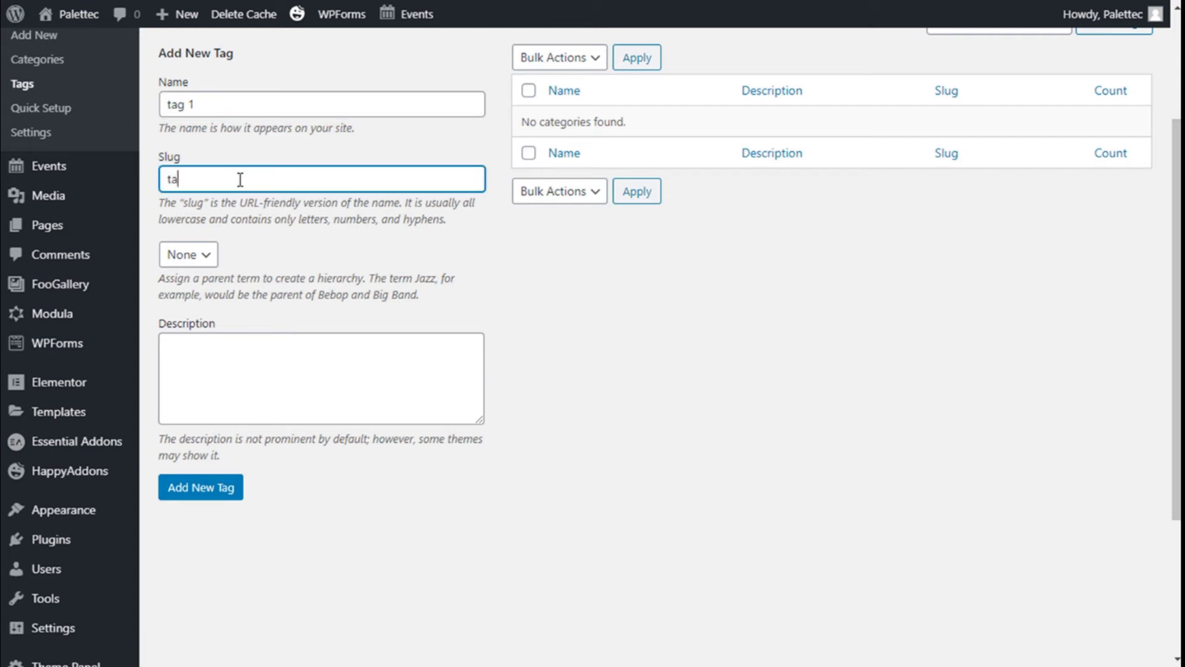
pyautogui.click(212, 254)
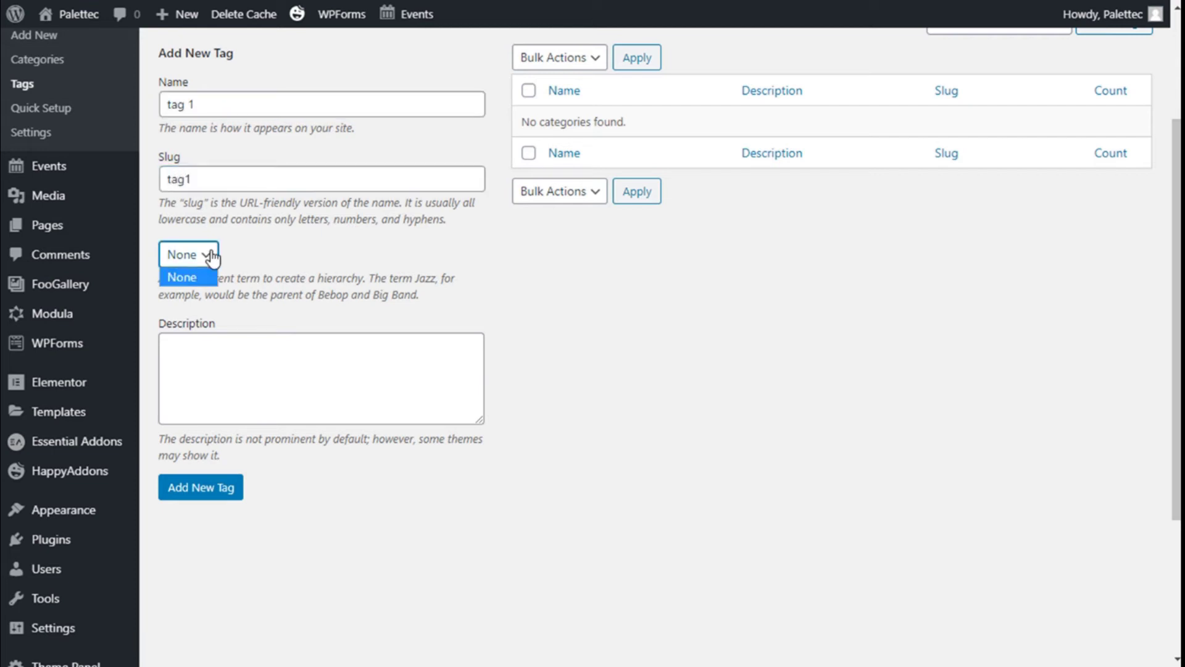
pyautogui.scroll(-2, 313, 262)
pyautogui.click(222, 404)
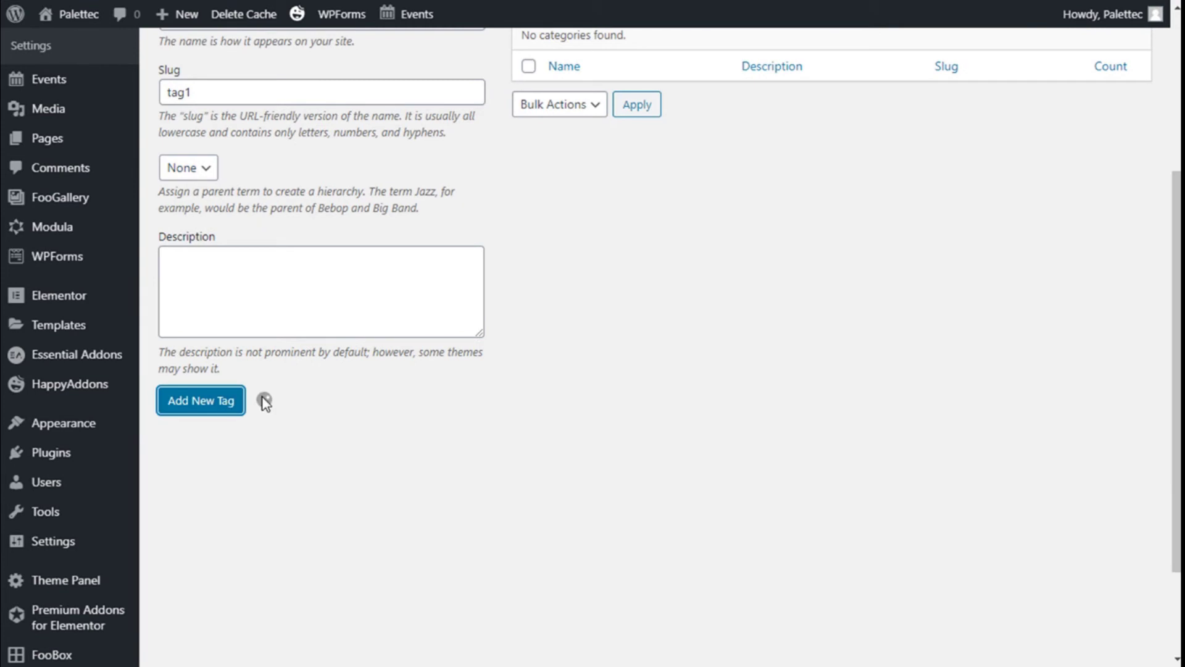
pyautogui.scroll(4, 603, 335)
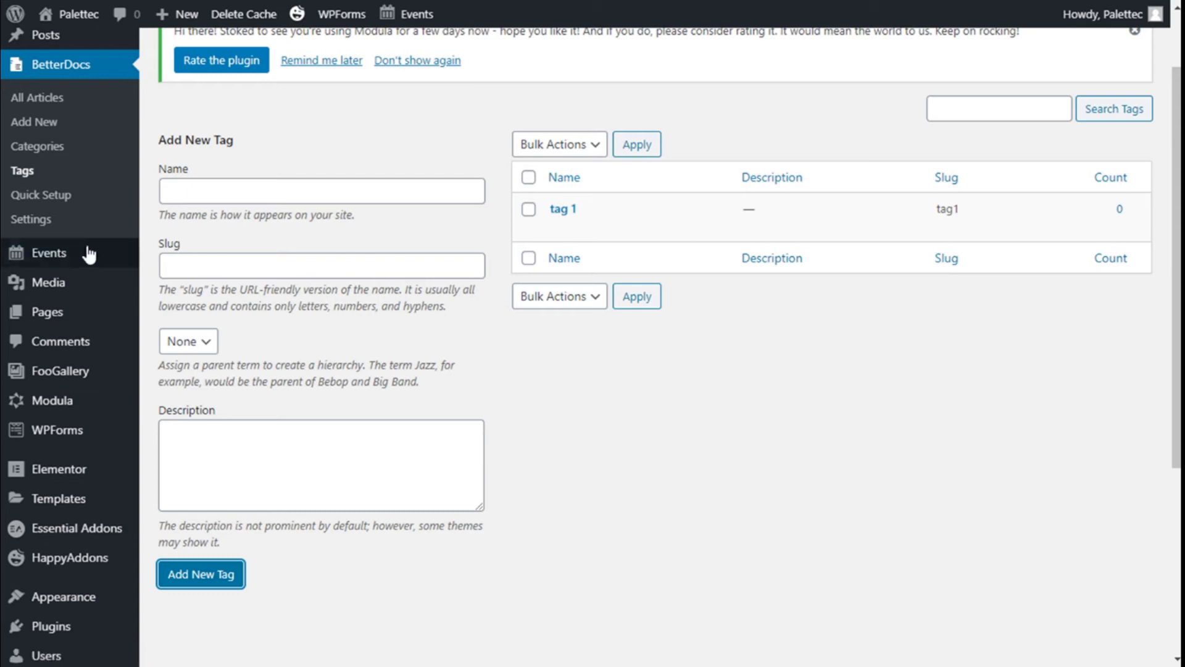
# Visit the site's home page and open it for editing in Elementor.
pyautogui.scroll(2, 89, 253)
pyautogui.moveTo(69, 14)
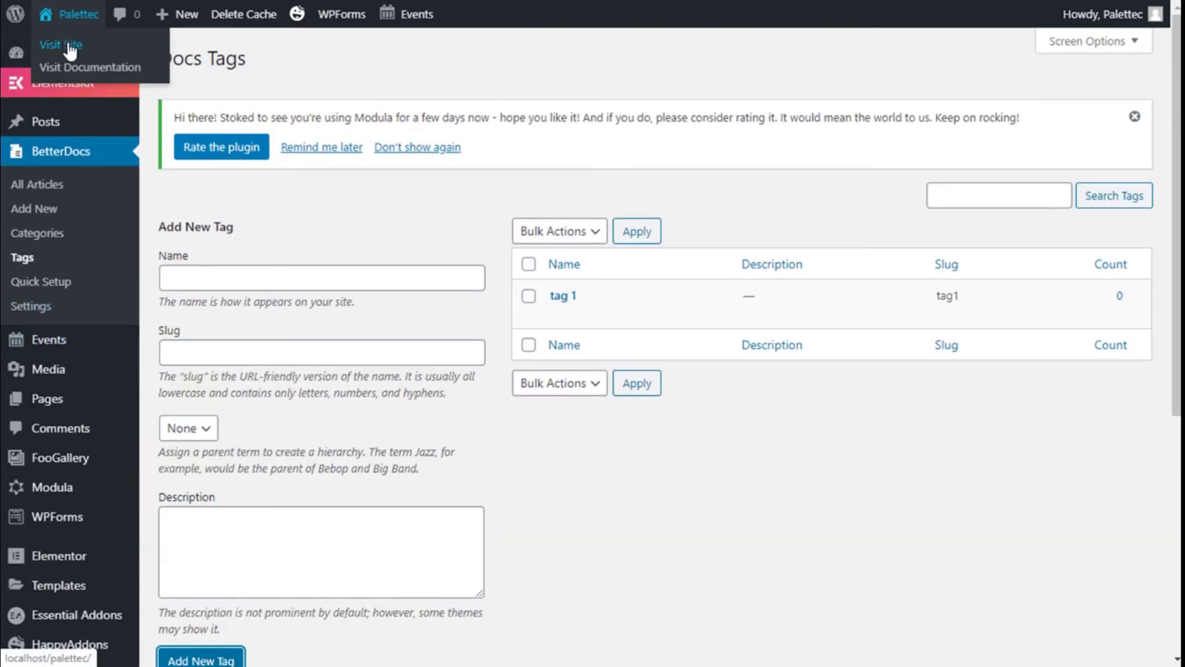
pyautogui.click(71, 49)
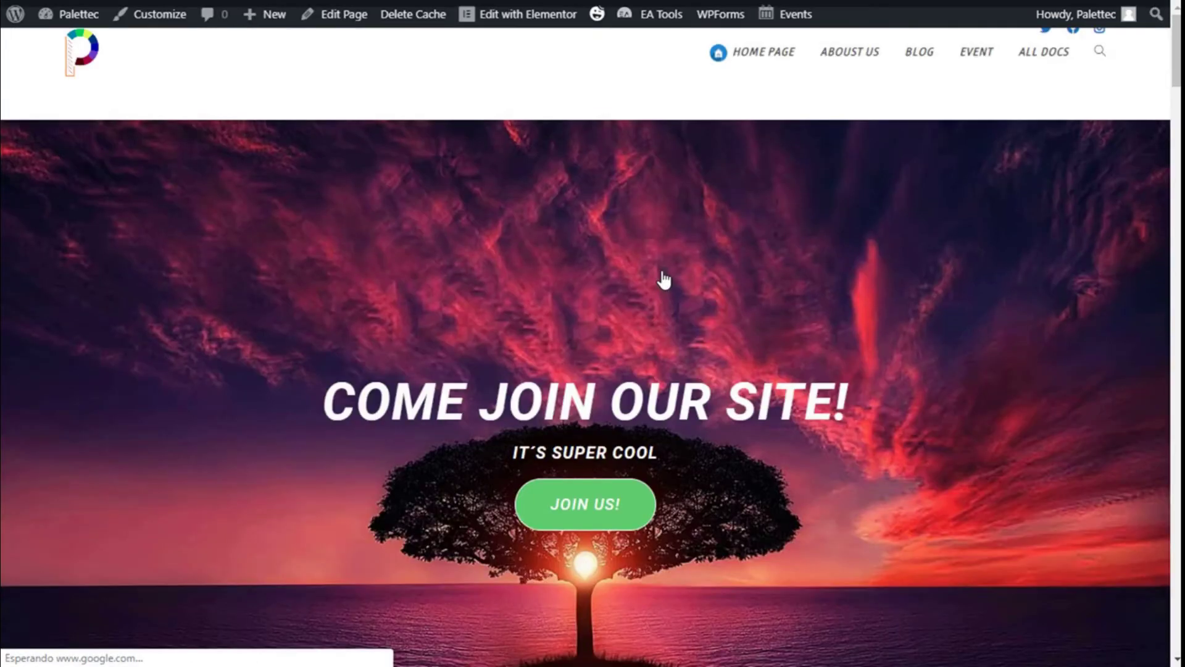
pyautogui.click(523, 18)
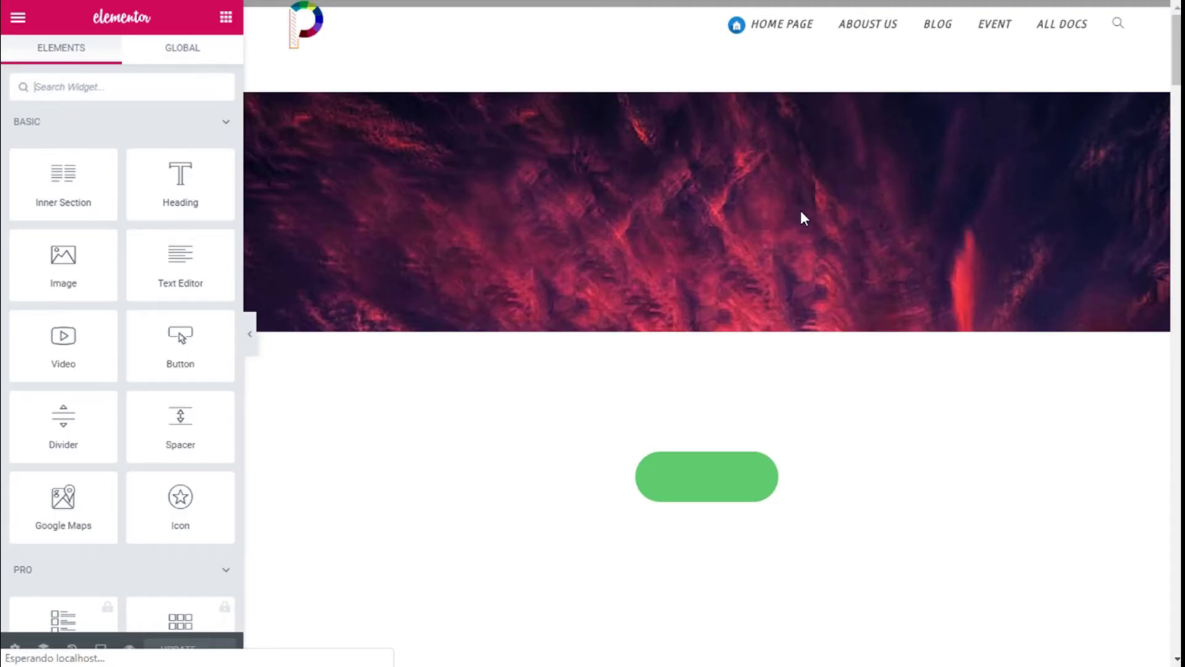
# Delete the existing BetterDocs category box and category grid sections near the end of the page, above the footer.
pyautogui.scroll(-15, 799, 207)
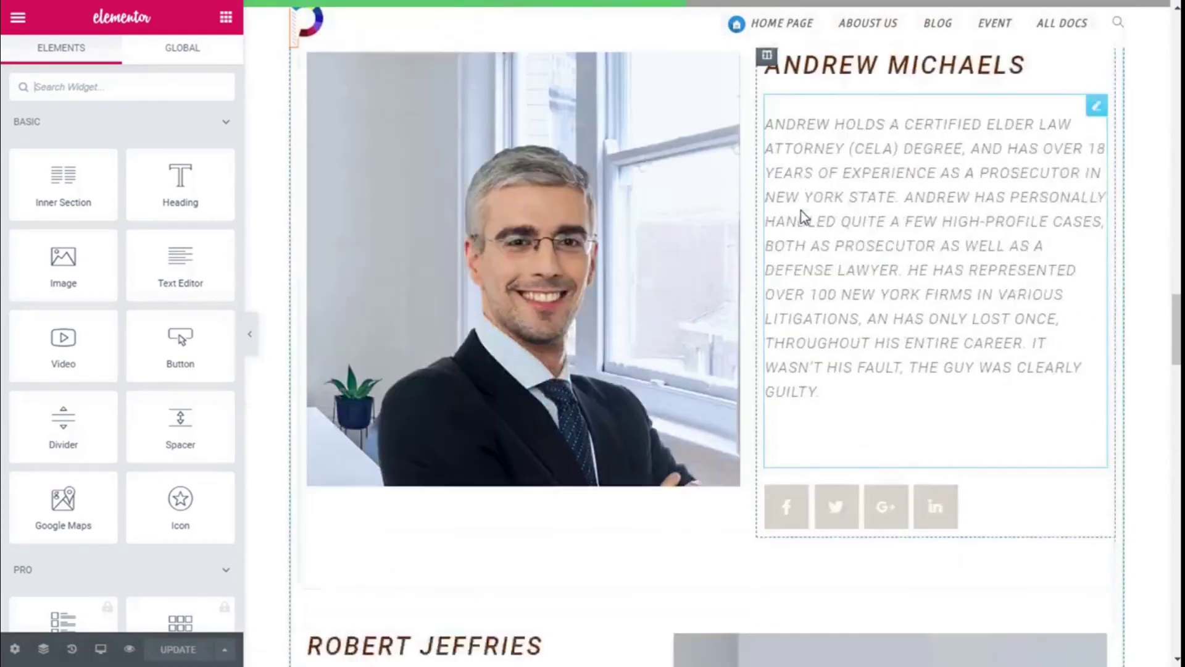
pyautogui.scroll(-15, 802, 212)
pyautogui.scroll(-3, 802, 217)
pyautogui.scroll(5, 801, 217)
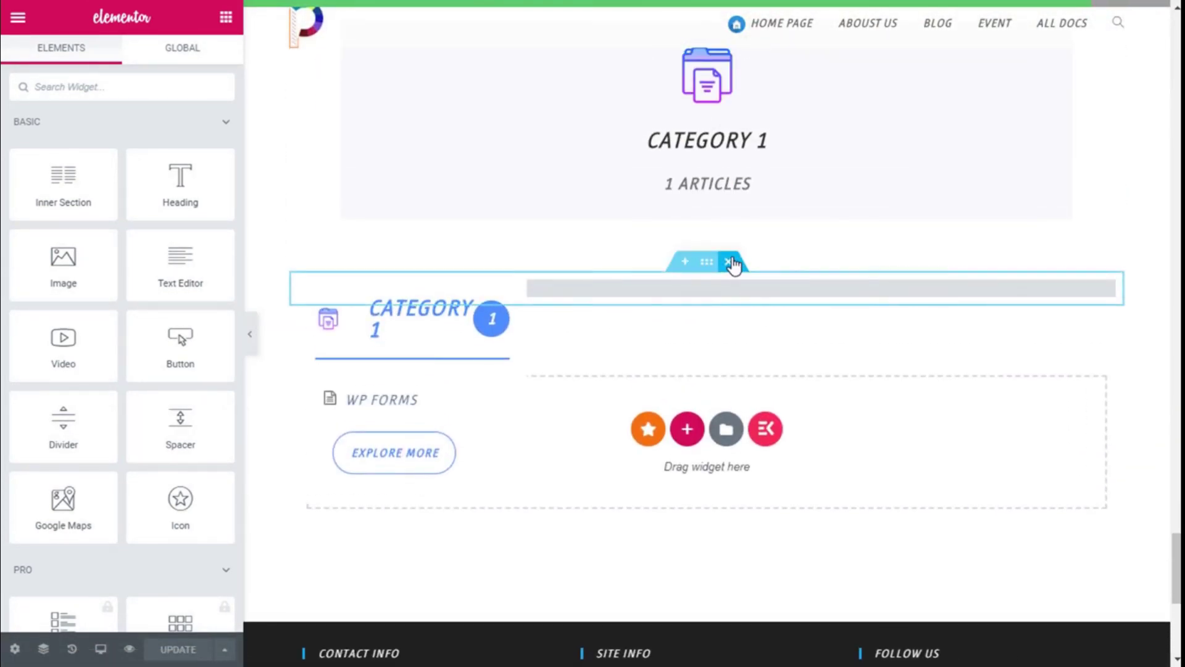
pyautogui.click(733, 264)
pyautogui.click(734, 273)
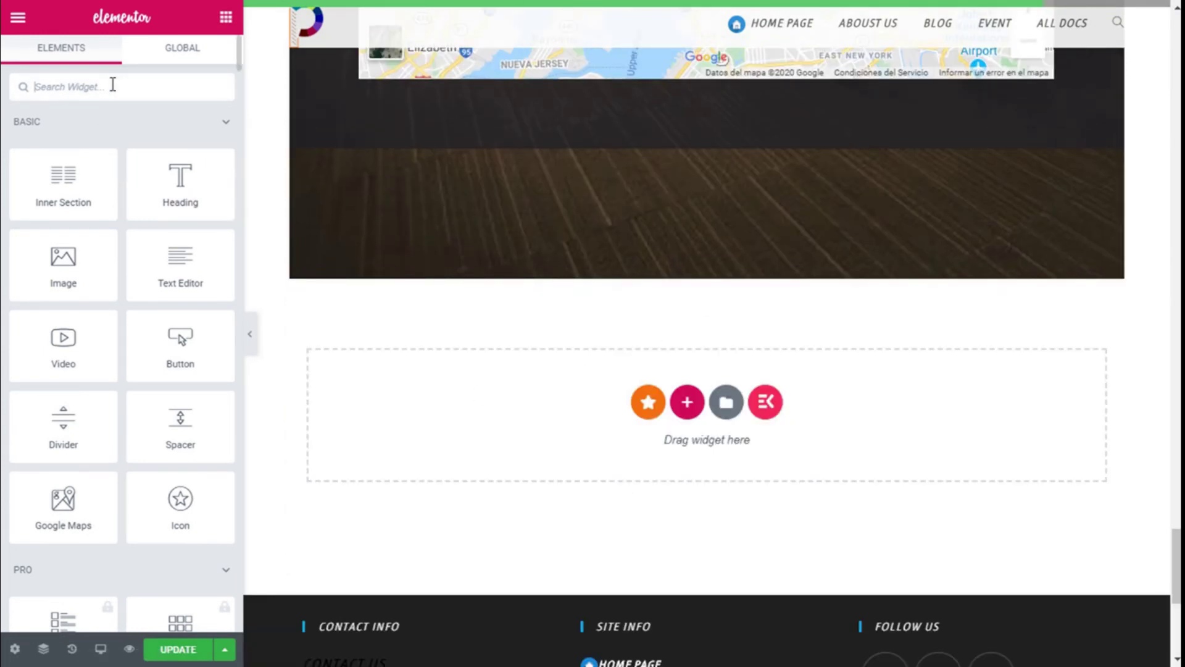
# Find the BetterDocs widgets and add a BetterDocs Search Form to the empty area above the footer.
pyautogui.write('betted')
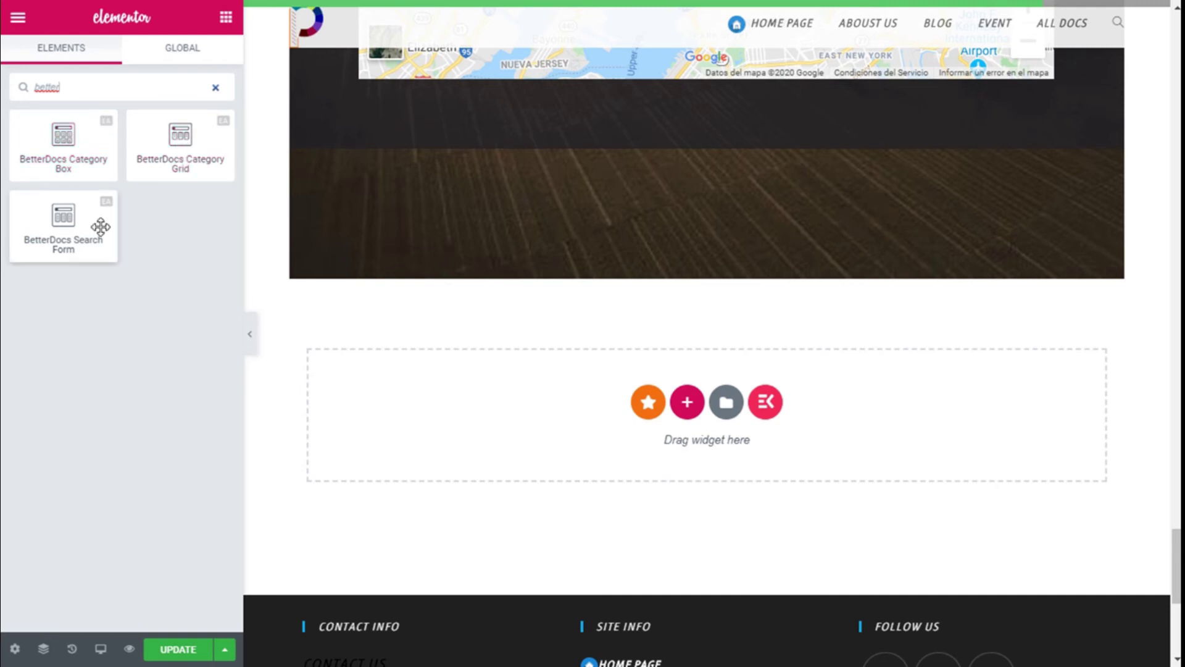
pyautogui.moveTo(59, 217); pyautogui.dragTo(892, 429)
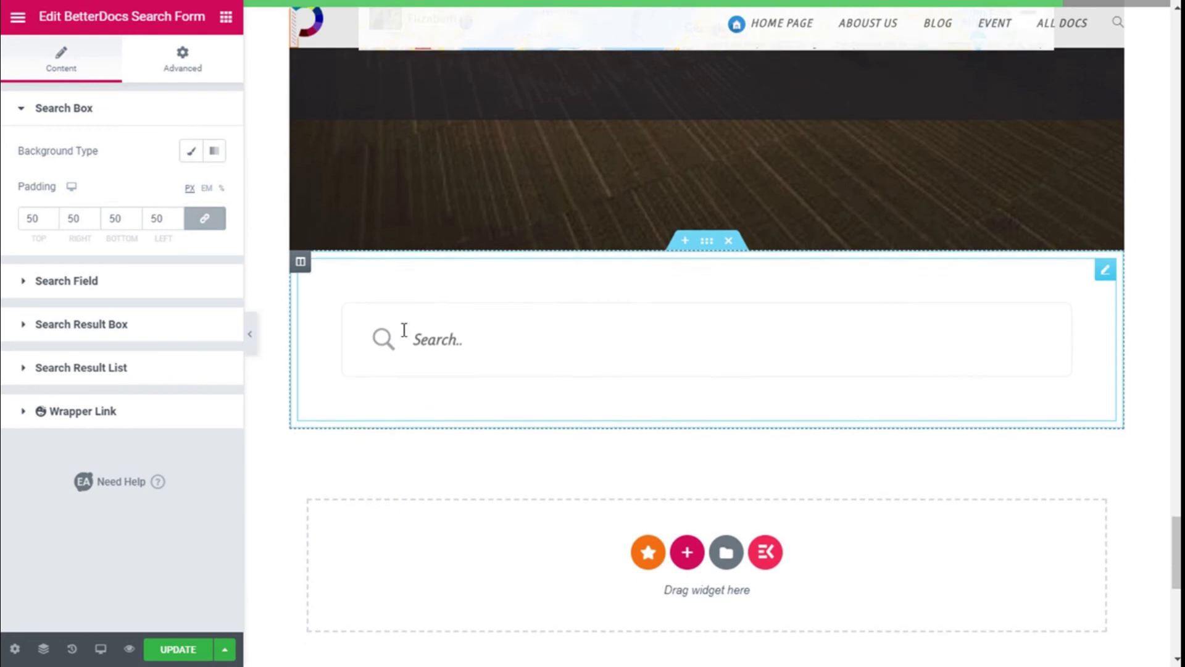
pyautogui.scroll(-1, 420, 302)
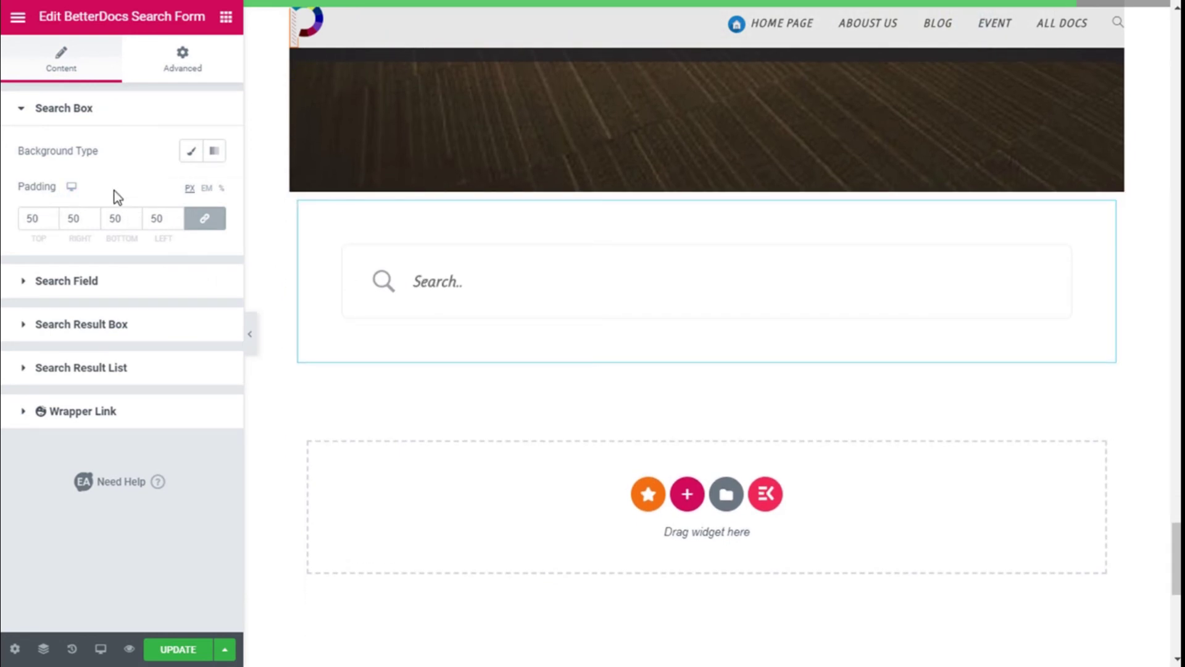
# Set the search field's background color to black and its field color to light blue #6EC1E4.
pyautogui.click(120, 117)
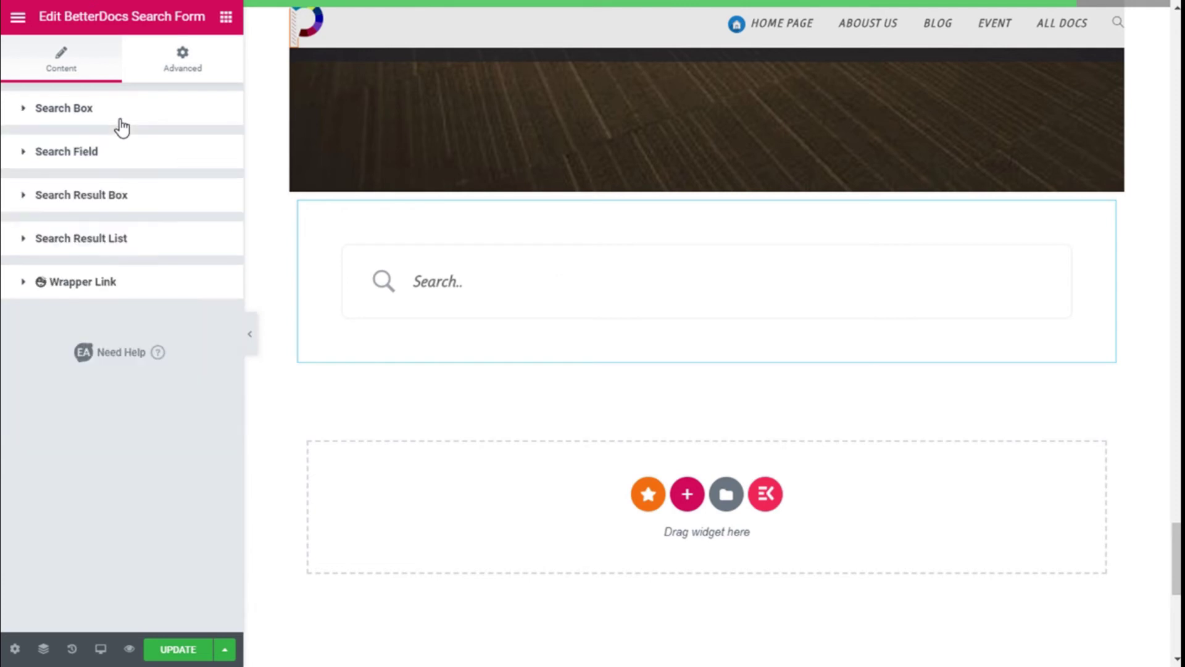
pyautogui.click(110, 154)
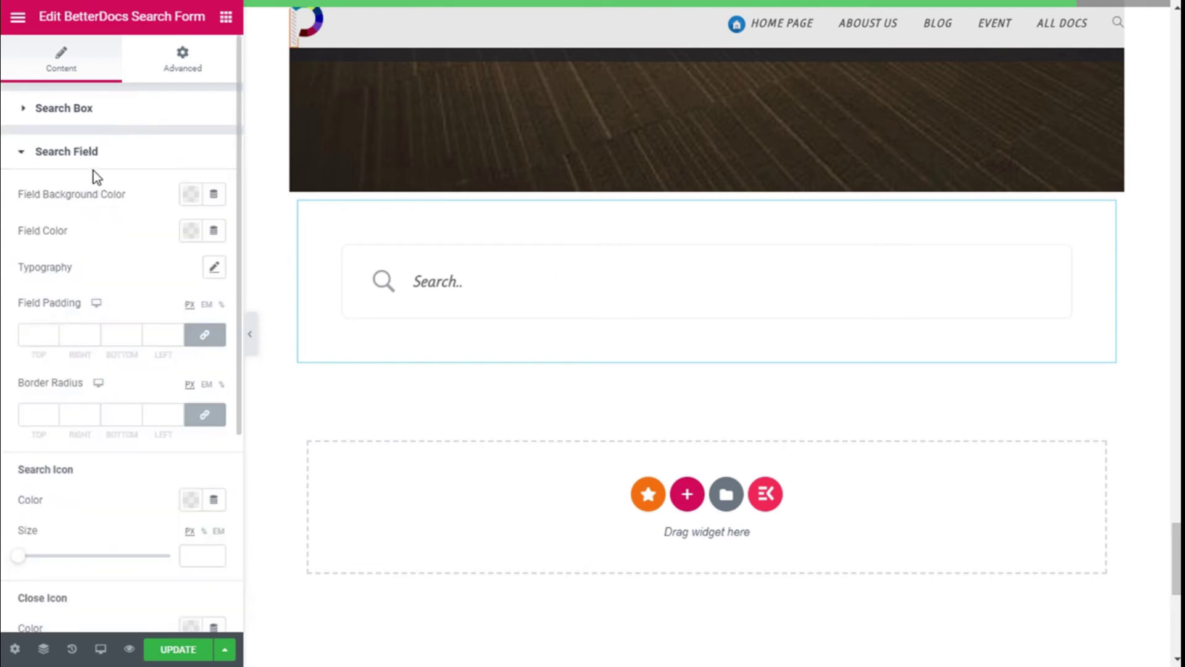
pyautogui.click(198, 204)
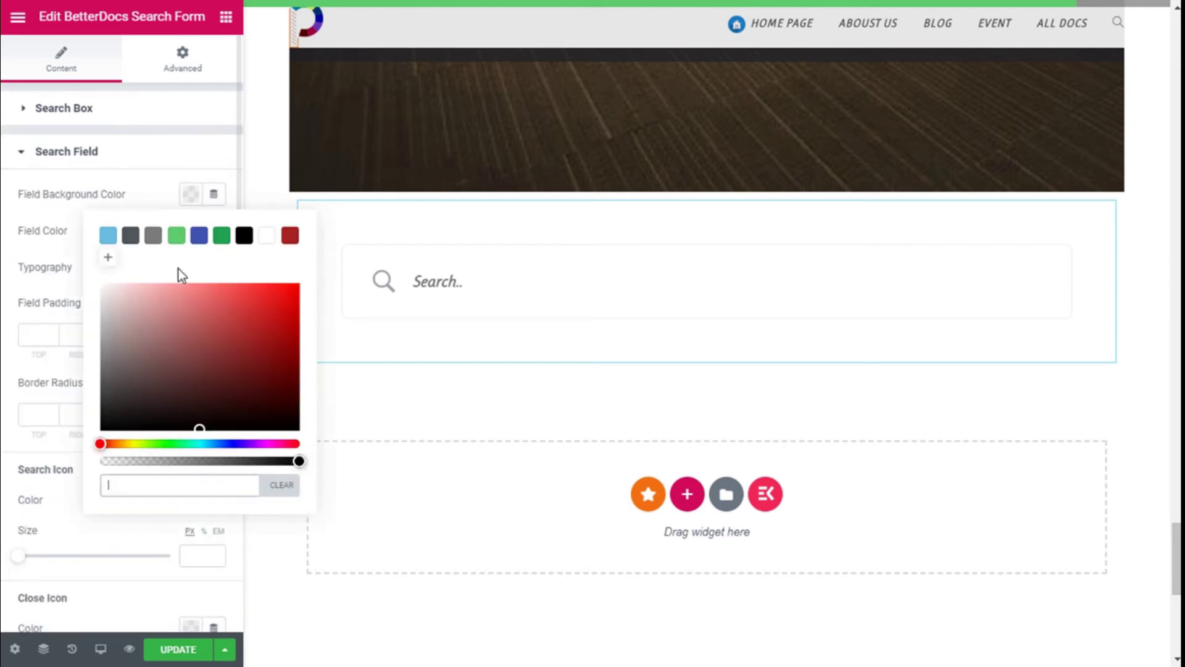
pyautogui.click(244, 237)
pyautogui.click(190, 193)
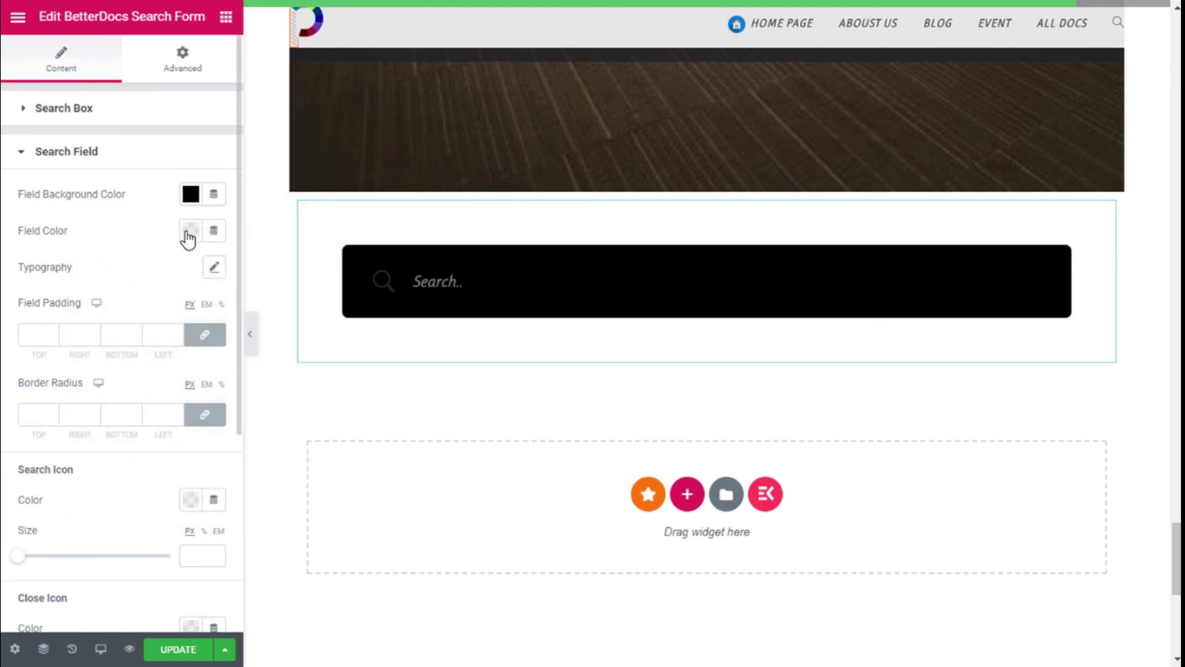
pyautogui.click(190, 232)
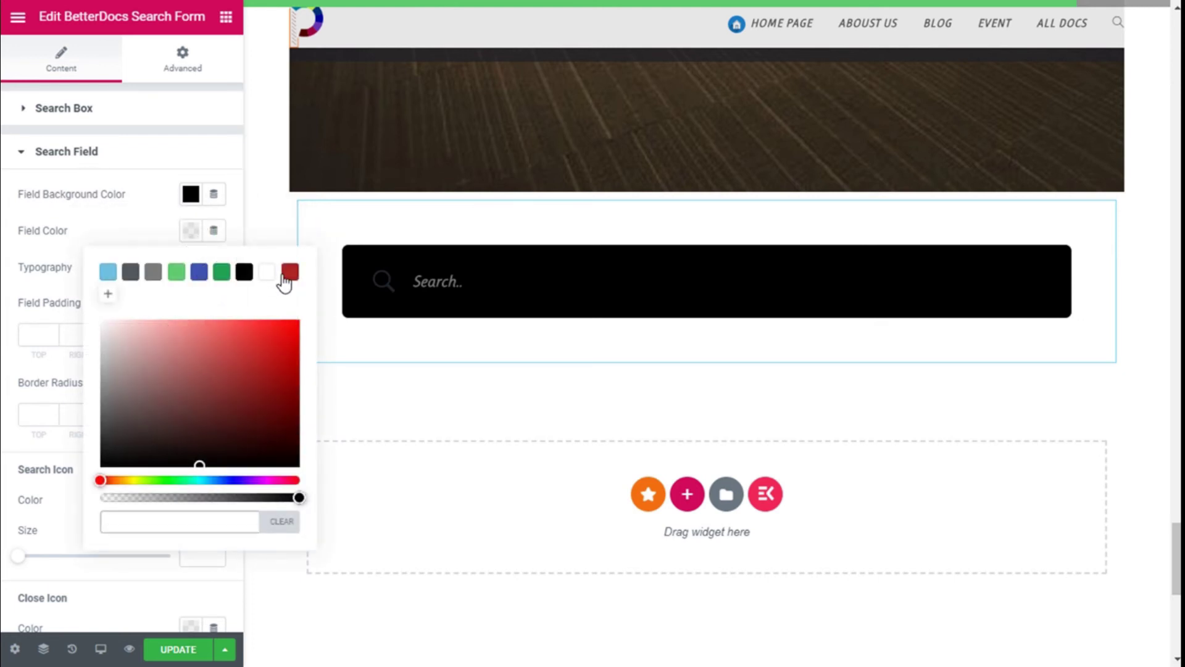
pyautogui.click(108, 273)
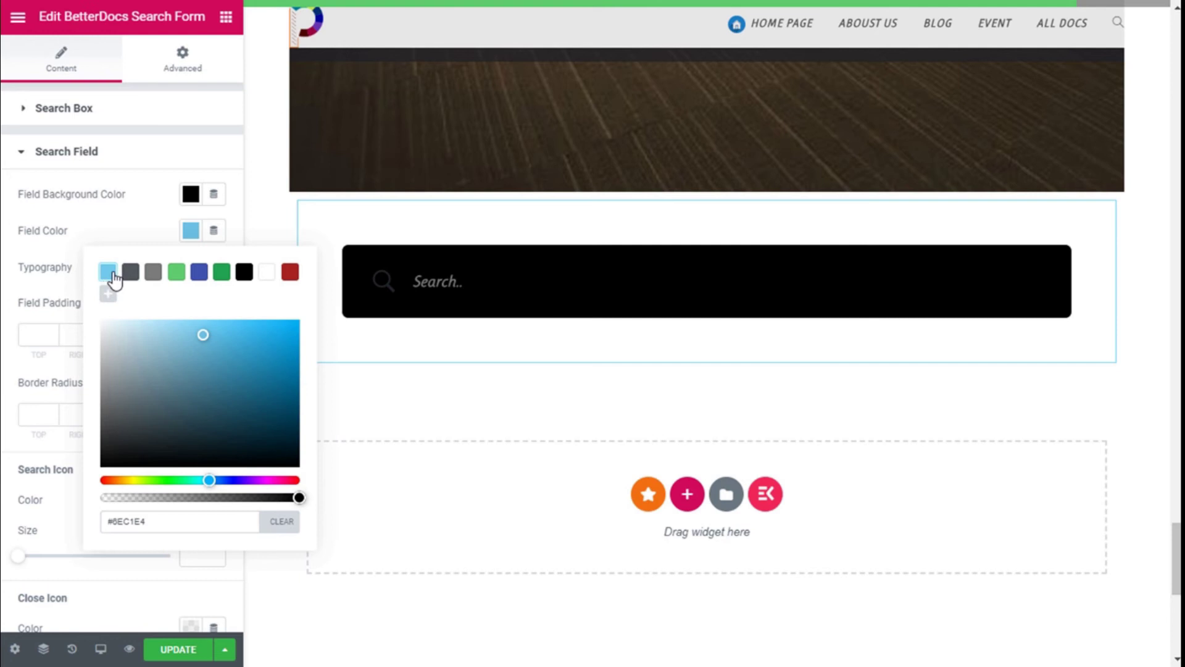
pyautogui.click(190, 232)
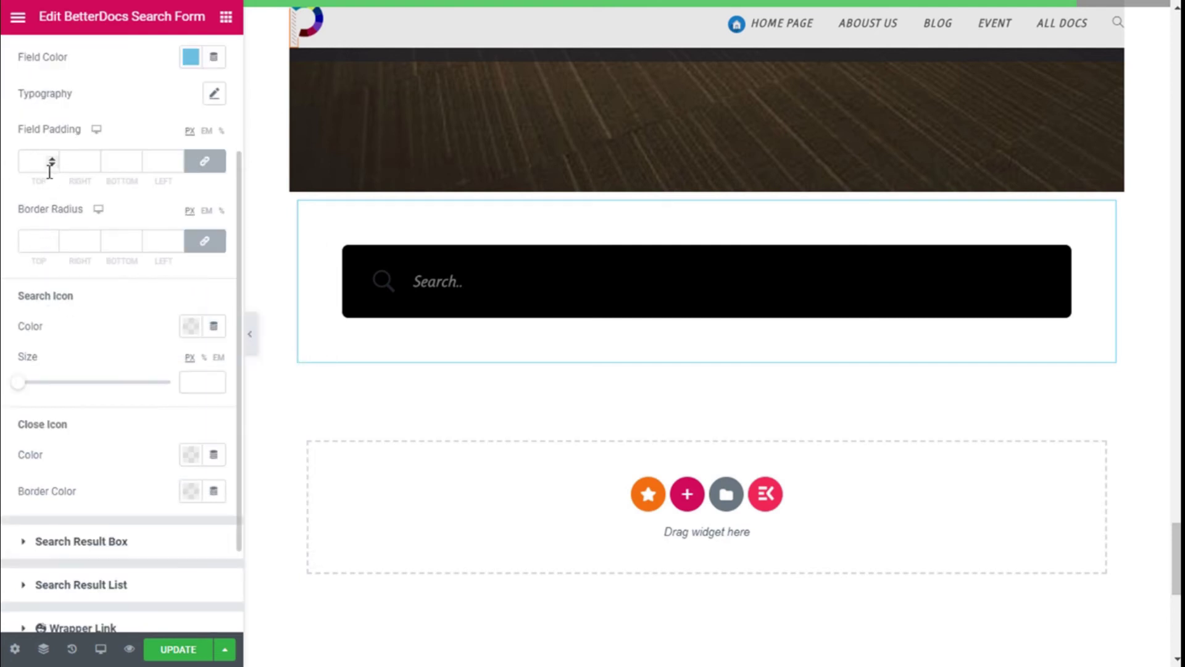
# Set both the search icon color and the close icon color of the search form to light blue.
pyautogui.scroll(3, 94, 162)
pyautogui.click(92, 153)
pyautogui.click(93, 153)
pyautogui.scroll(-3, 106, 206)
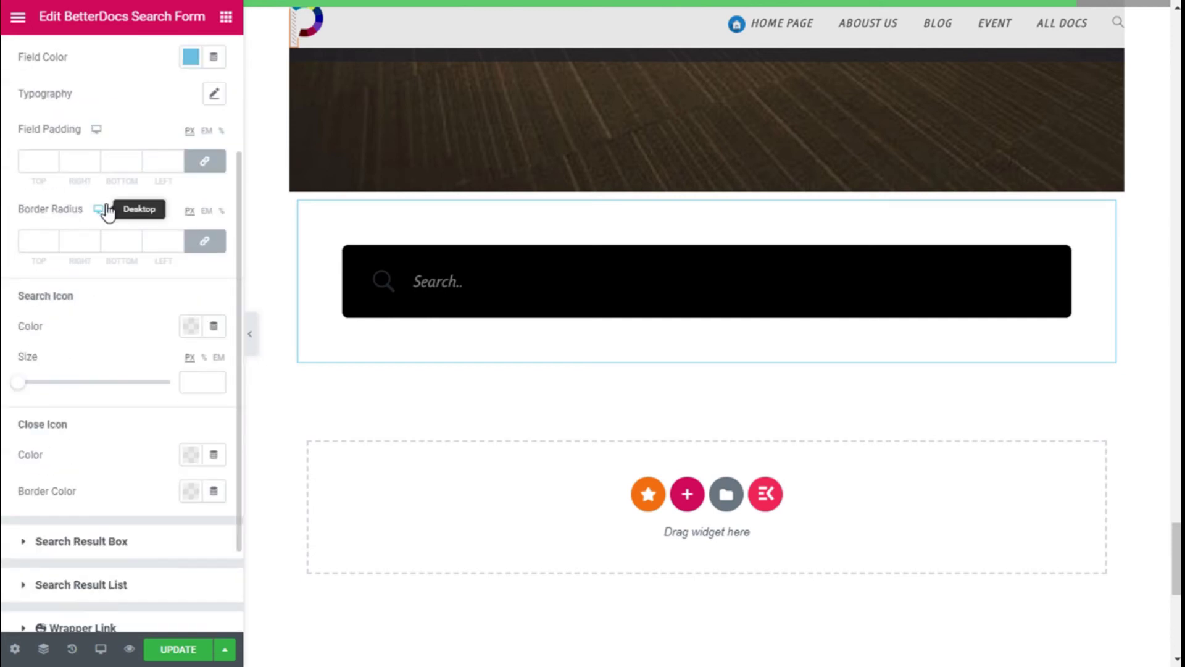
pyautogui.scroll(-2, 50, 320)
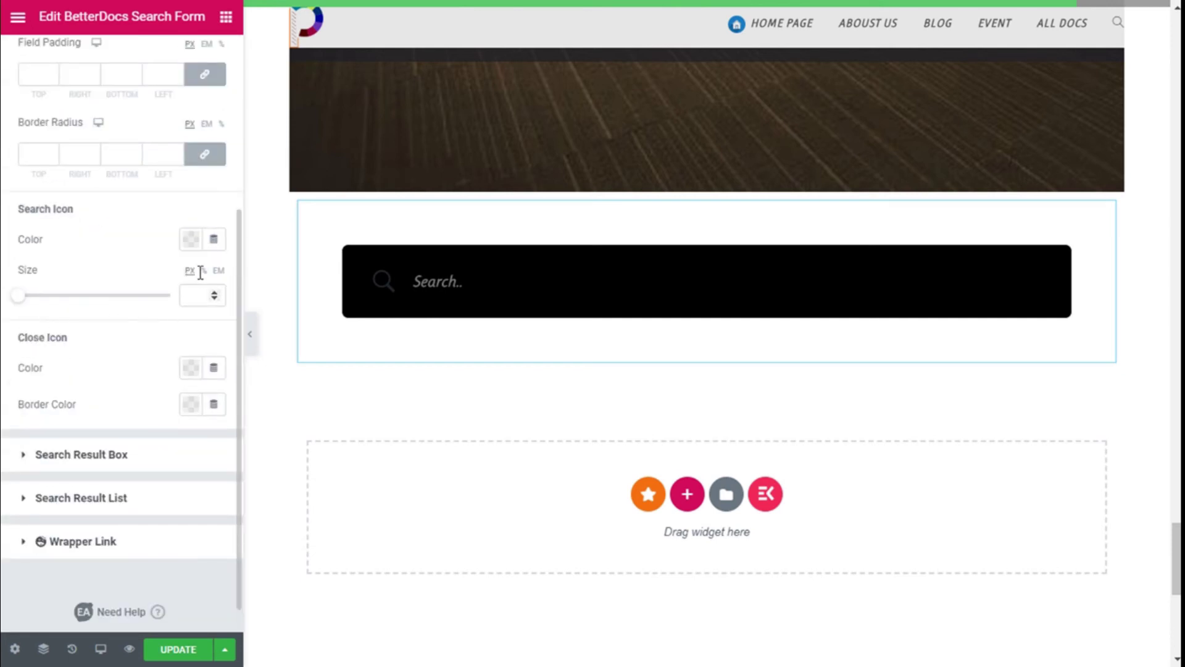
pyautogui.click(191, 239)
pyautogui.click(108, 281)
pyautogui.click(124, 246)
pyautogui.click(192, 368)
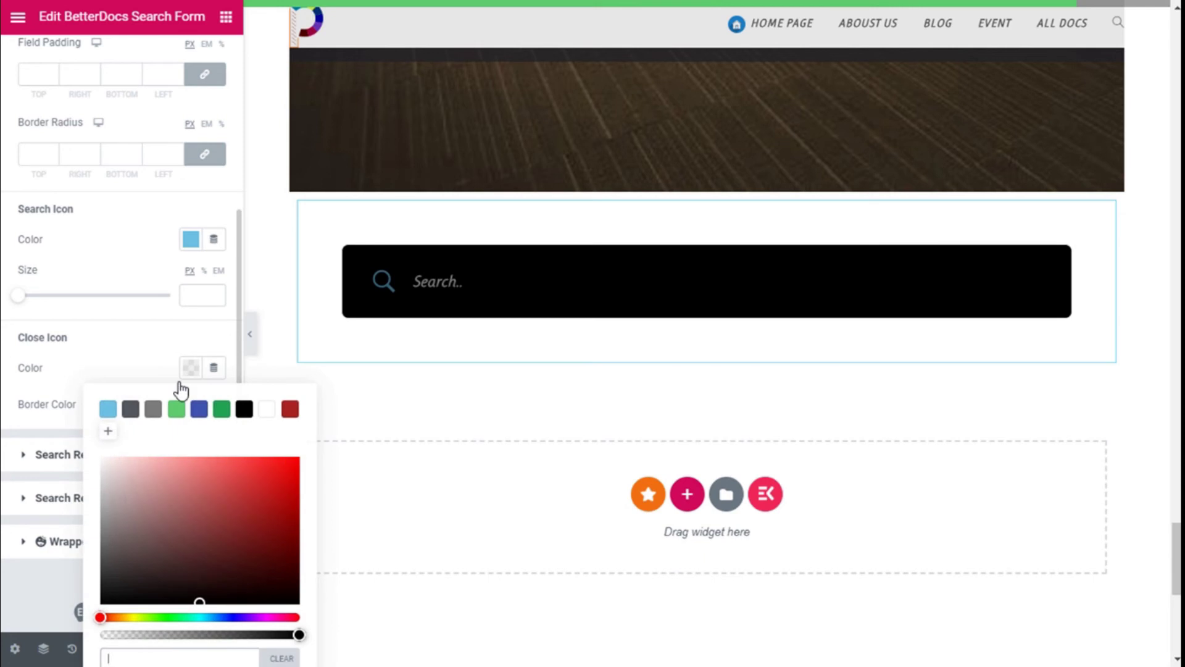
pyautogui.click(109, 408)
pyautogui.click(184, 361)
pyautogui.scroll(-1, 139, 322)
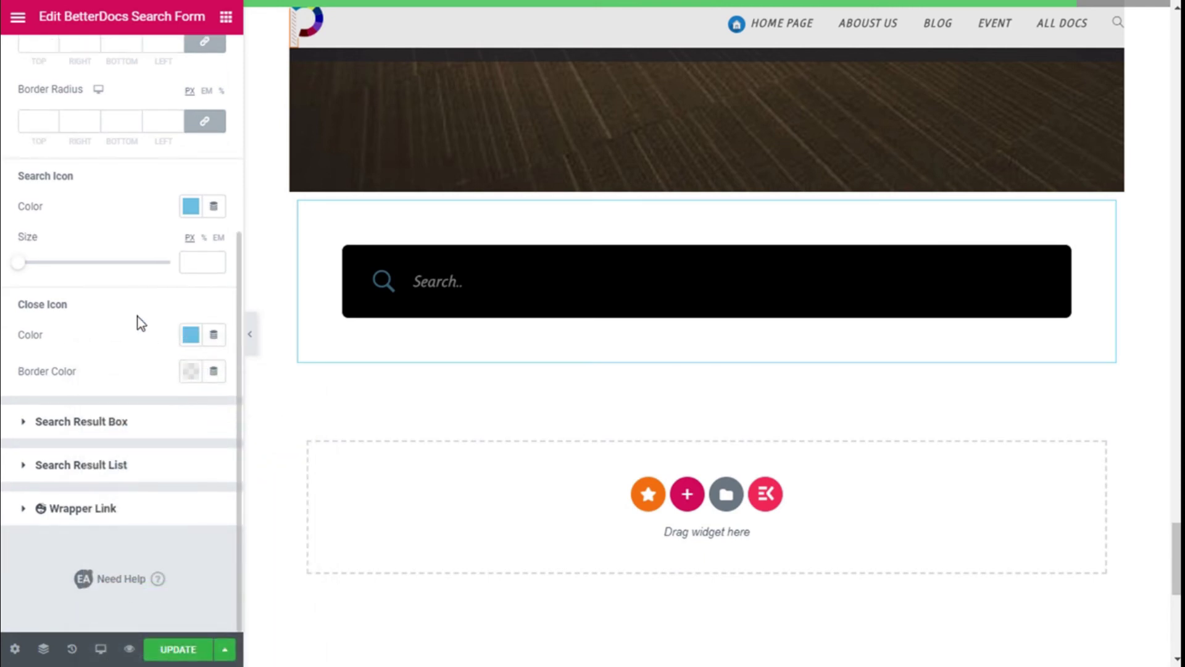
# Examine the search form's result box and result list settings, including width, background, border, typography and padding.
pyautogui.scroll(4, 140, 322)
pyautogui.click(101, 126)
pyautogui.click(95, 204)
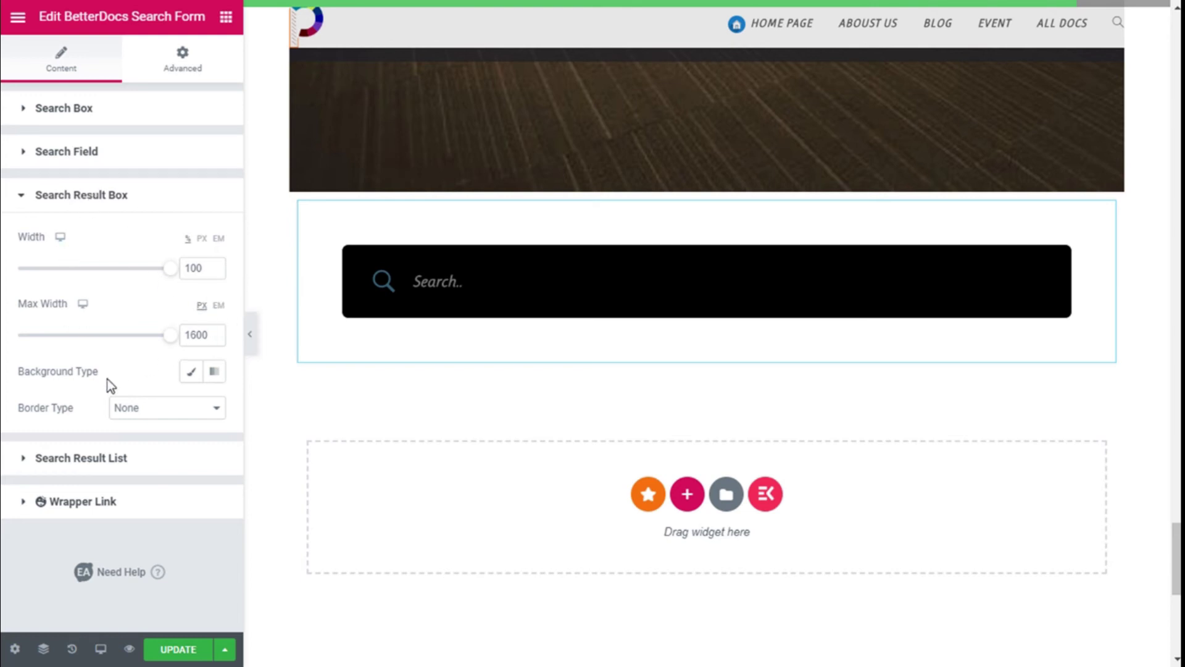
pyautogui.click(111, 200)
pyautogui.click(93, 239)
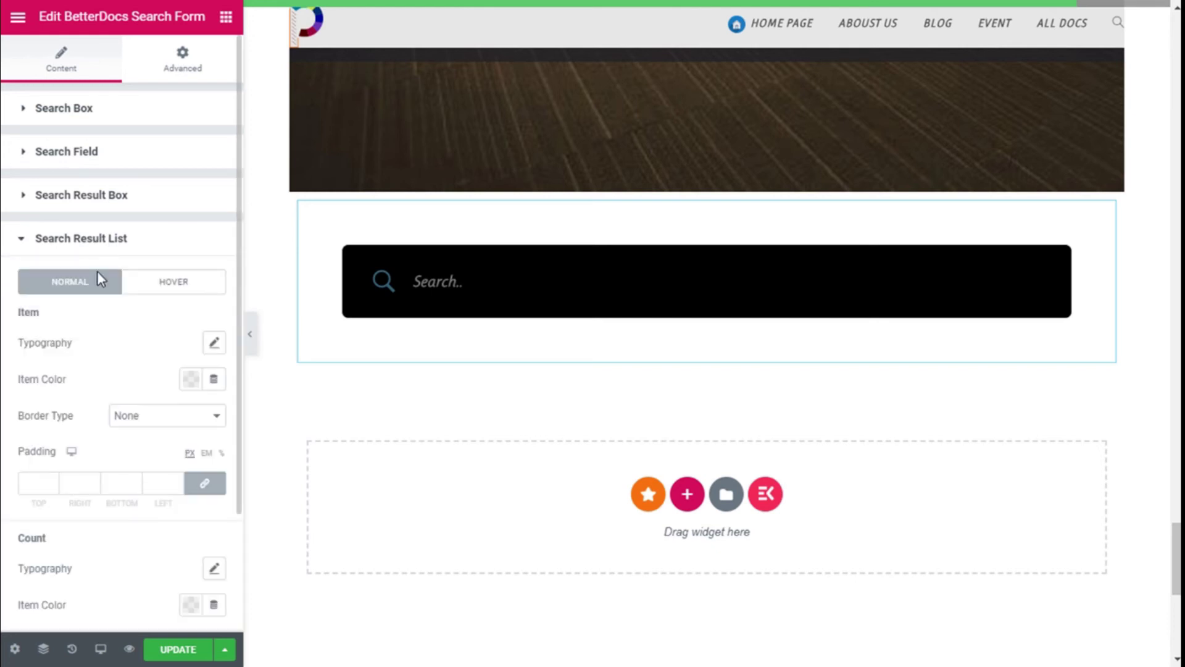
pyautogui.scroll(-2, 154, 316)
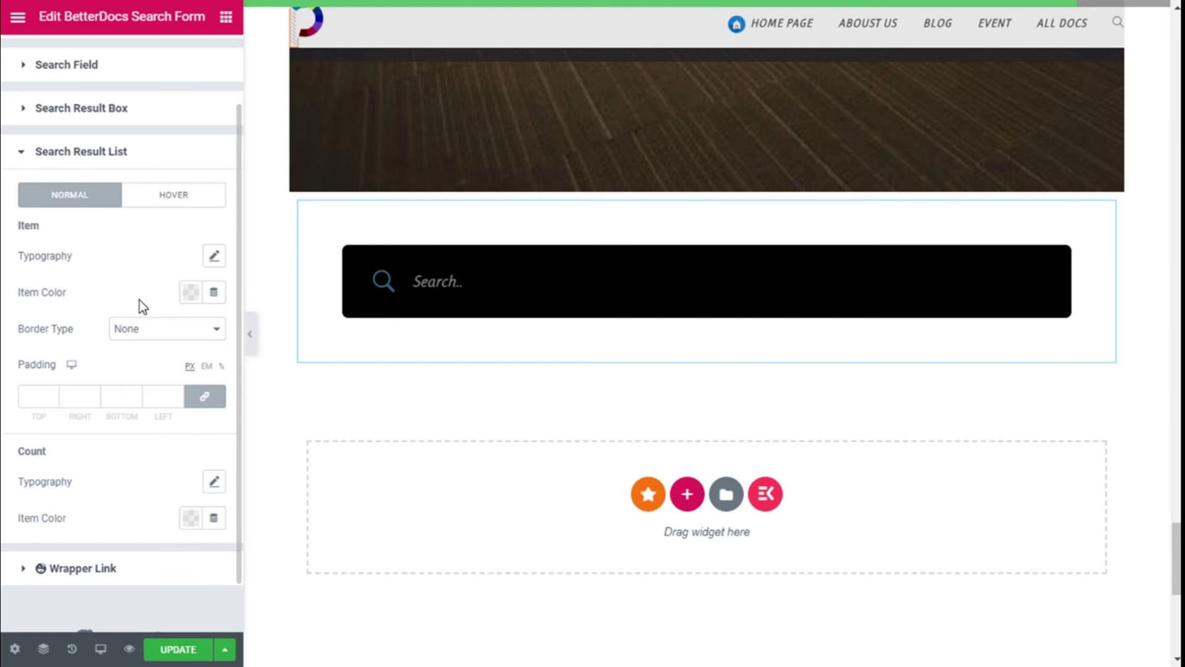
pyautogui.scroll(-1, 146, 296)
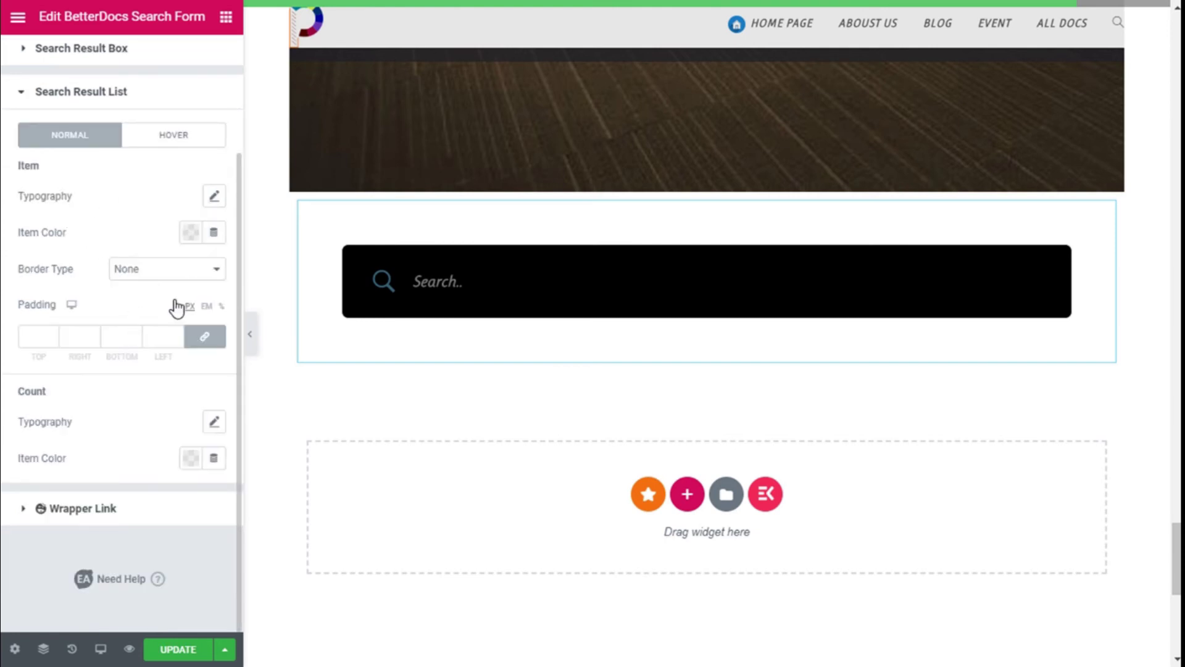
pyautogui.click(432, 282)
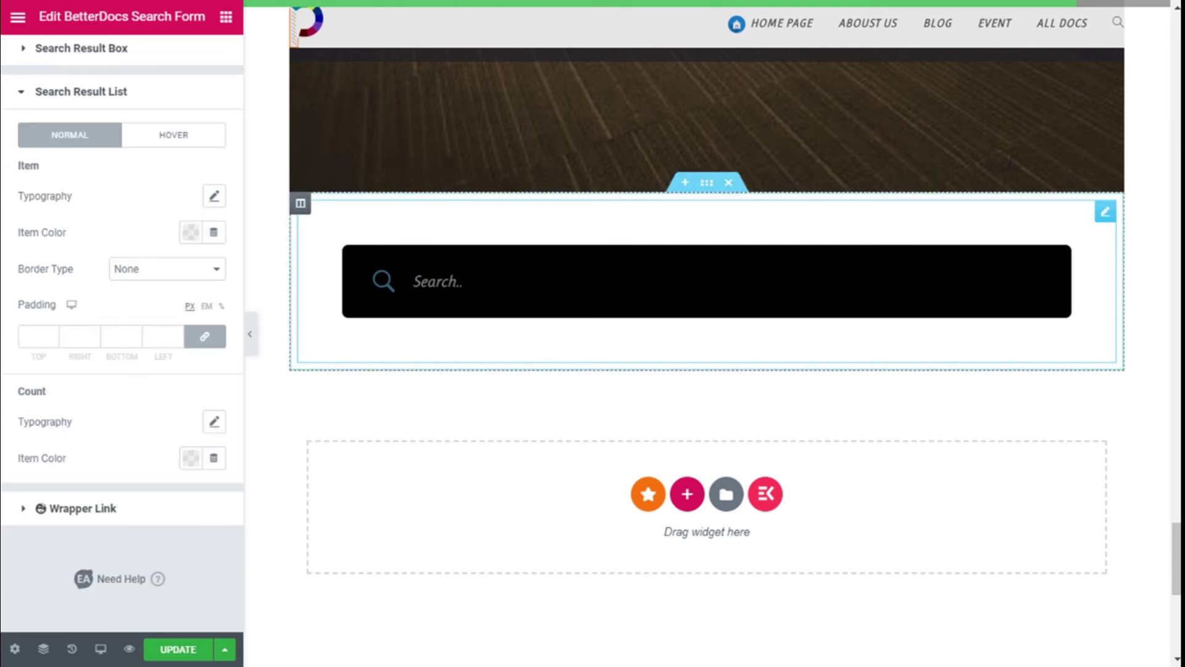
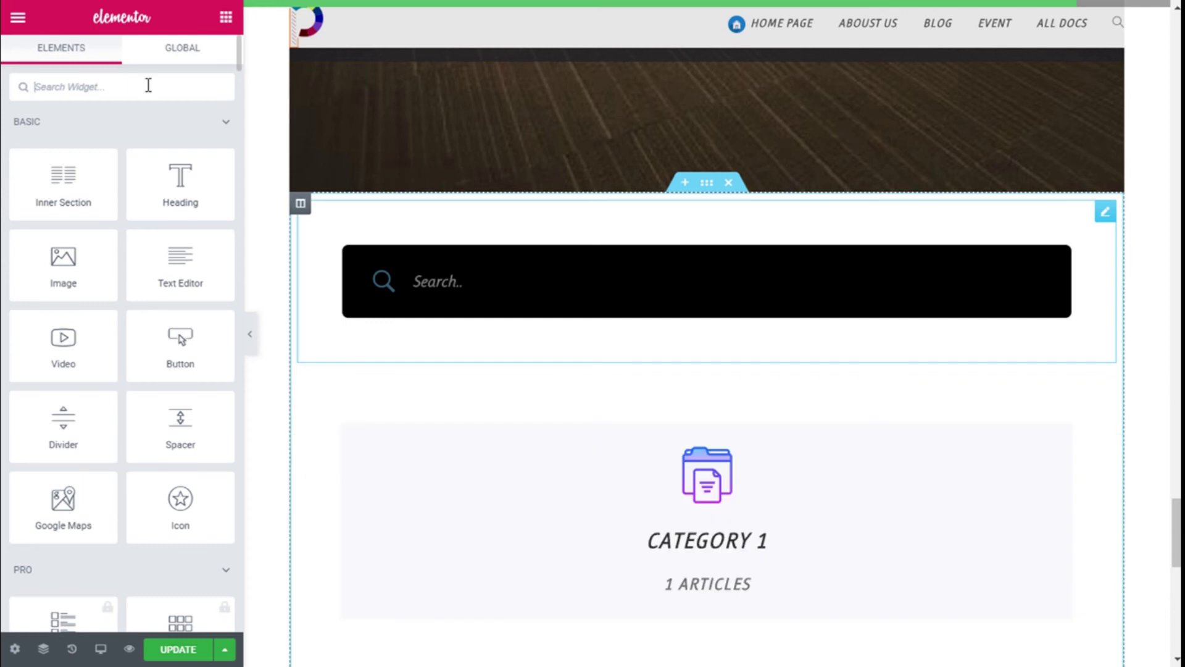
# Insert a BetterDocs Category Grid widget between the search form and the category box.
pyautogui.moveTo(175, 148); pyautogui.dragTo(710, 390)
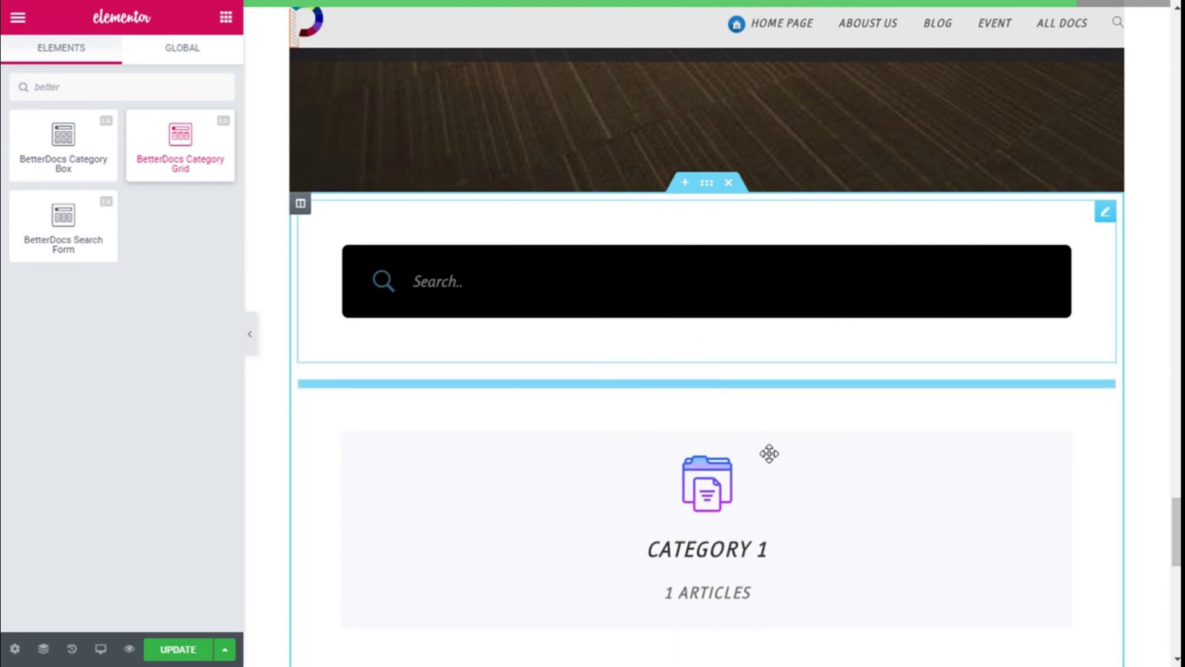
pyautogui.scroll(-1, 926, 401)
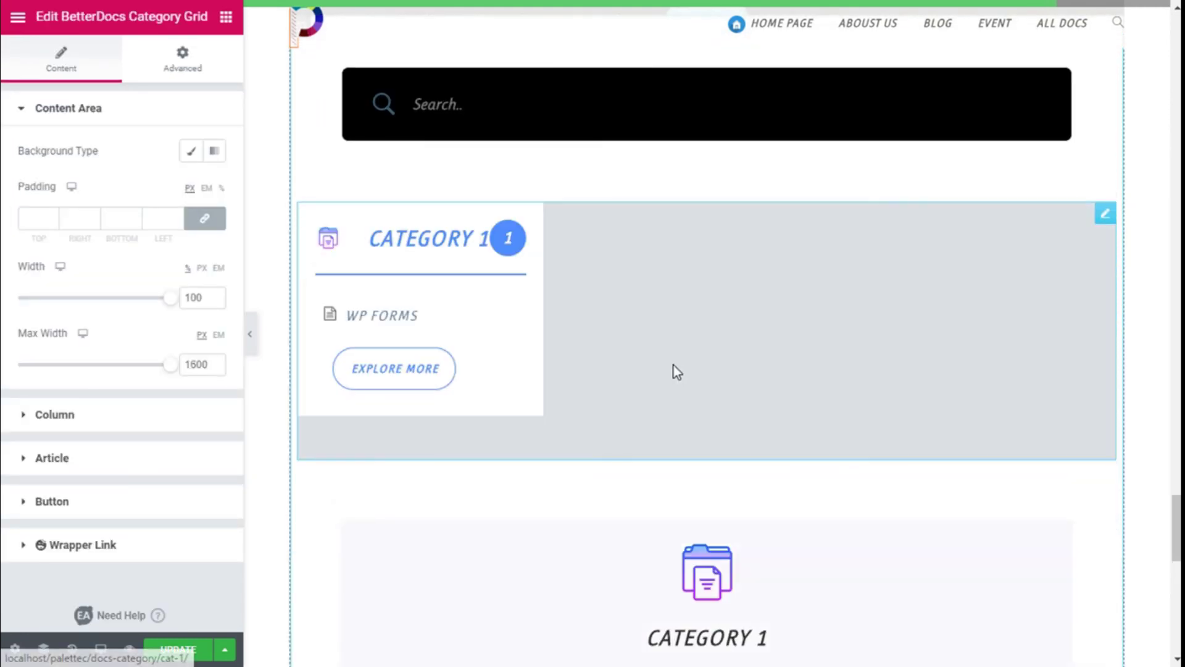
# Set the size of the article count badge in the Category Grid's column settings to 20 px.
pyautogui.scroll(-2, 648, 386)
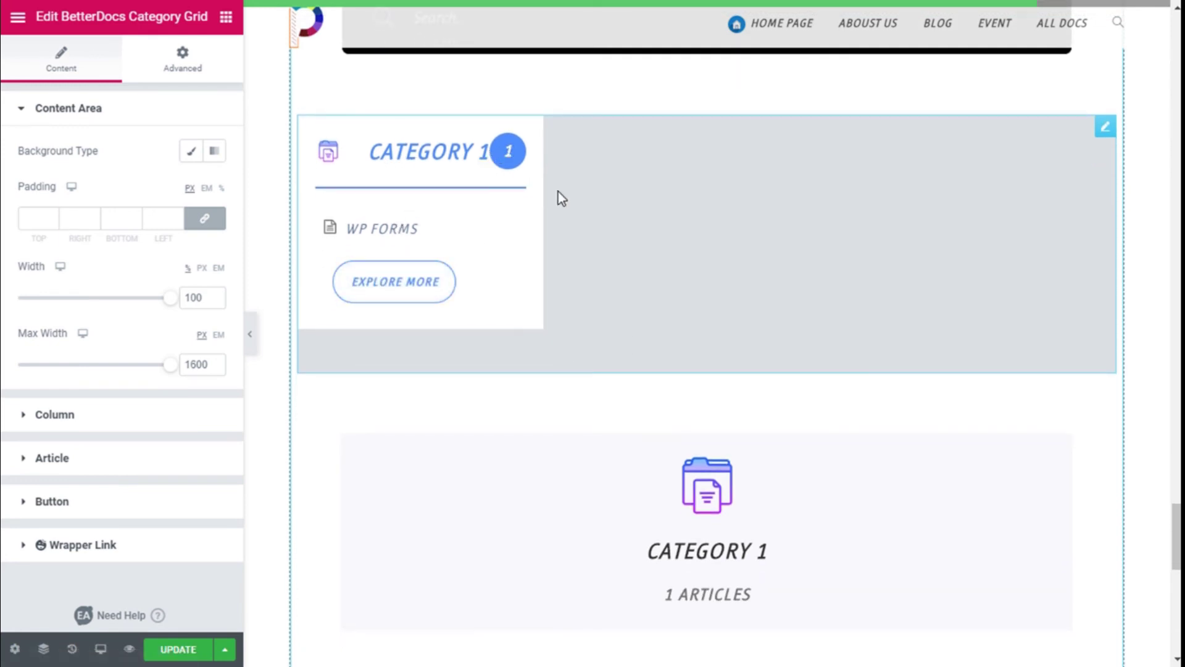
pyautogui.scroll(2, 558, 275)
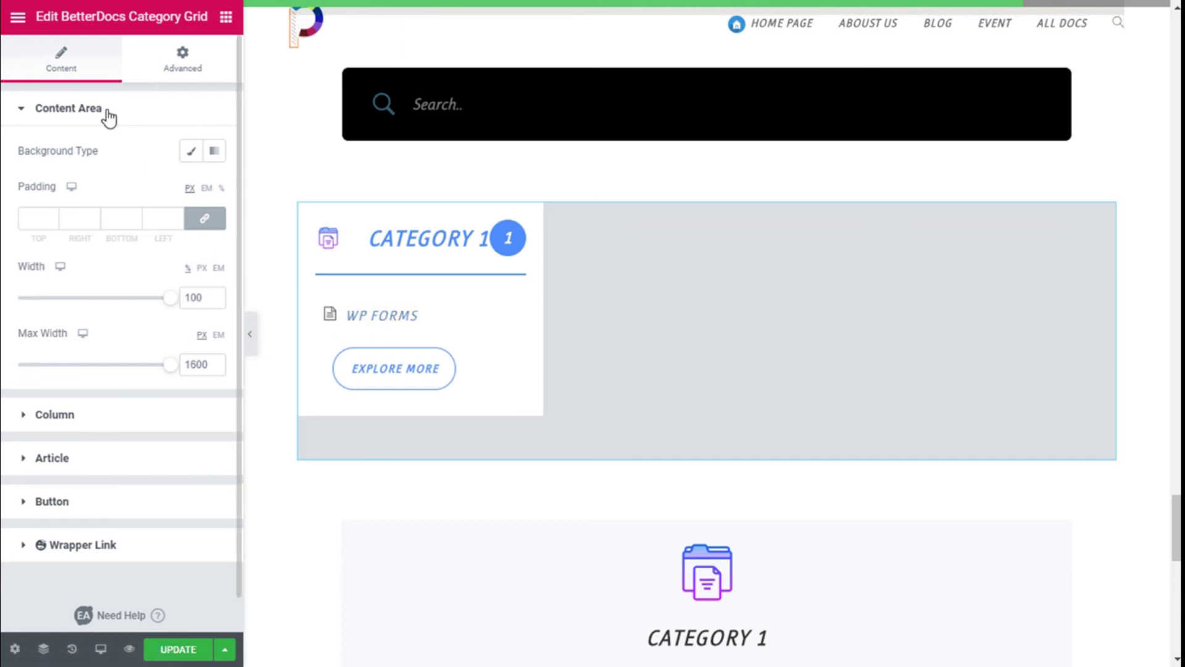
pyautogui.scroll(-1, 77, 198)
pyautogui.scroll(1, 86, 259)
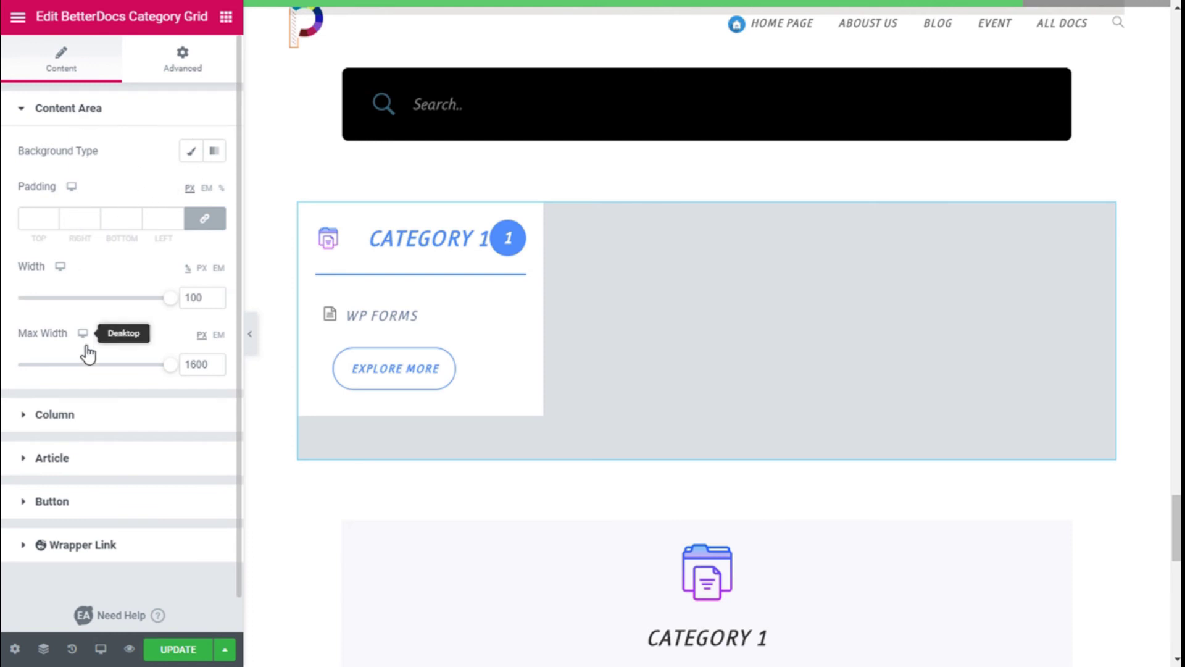
pyautogui.click(72, 119)
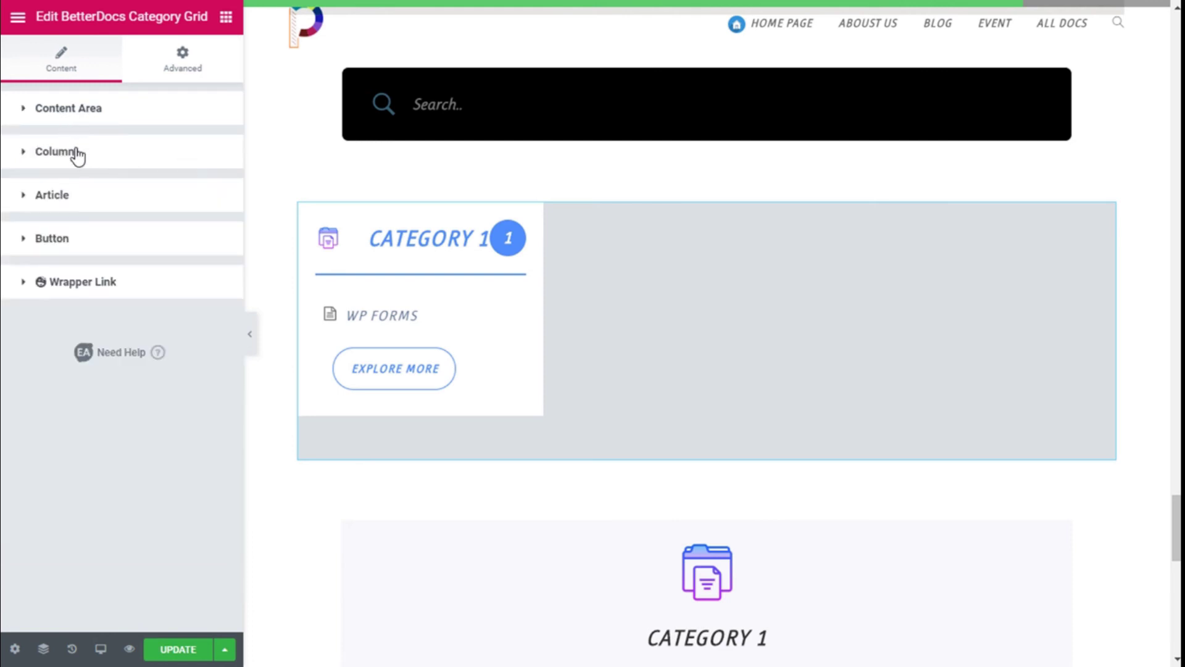
pyautogui.click(75, 155)
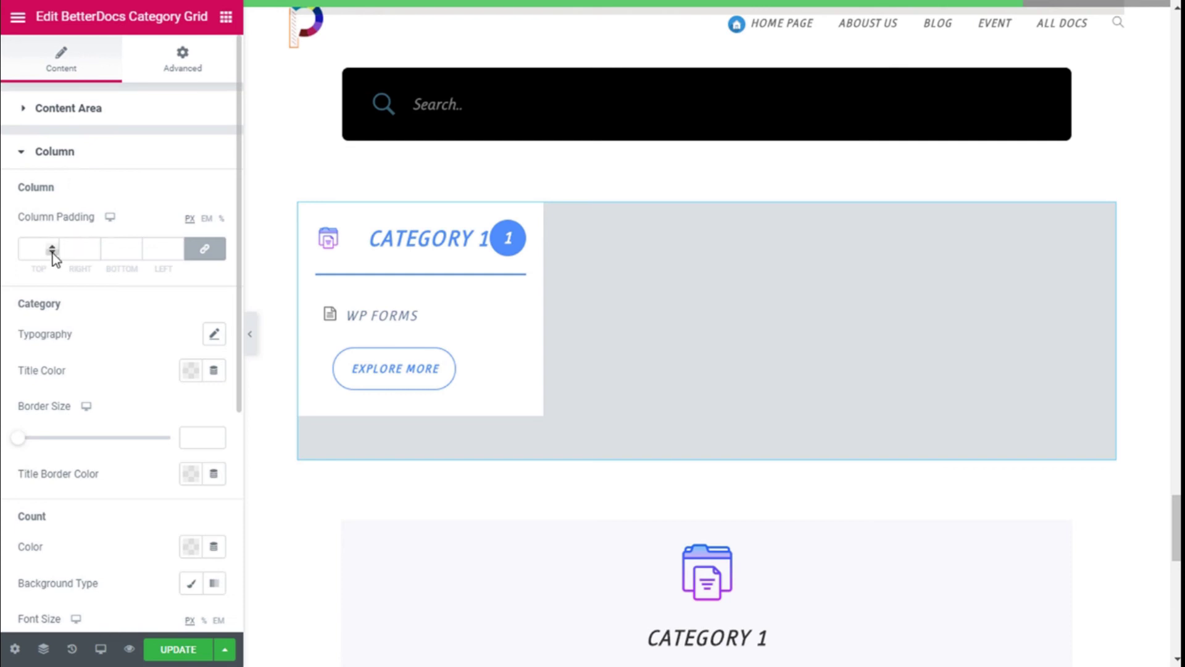
pyautogui.scroll(-2, 71, 253)
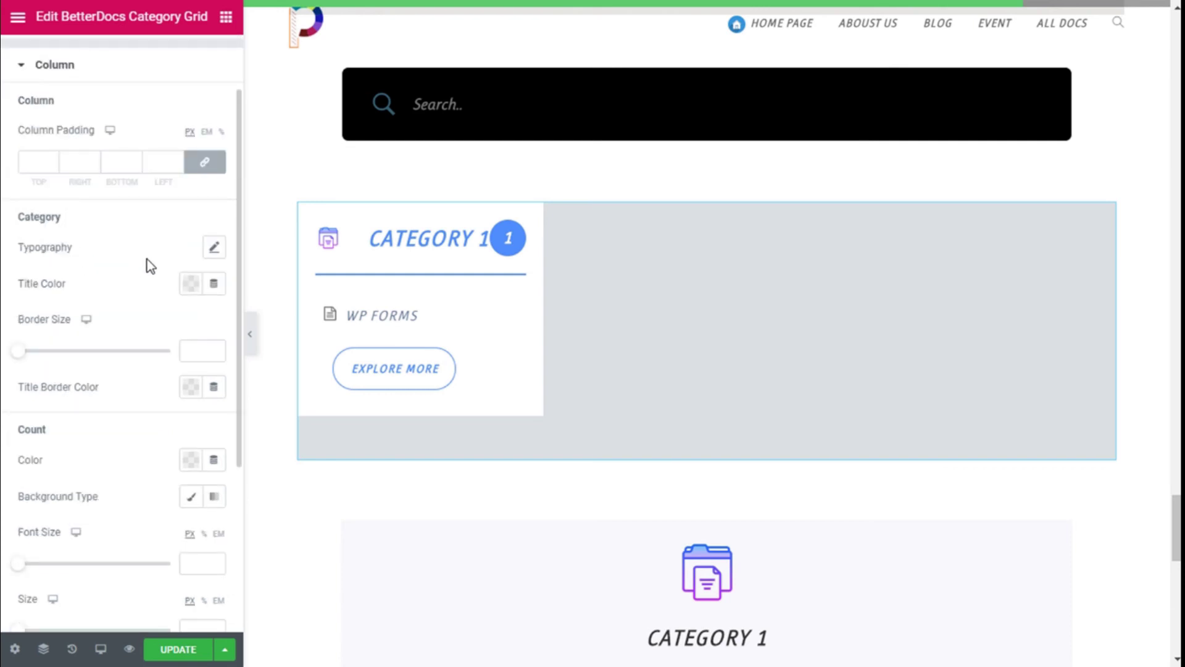
pyautogui.scroll(-2, 177, 248)
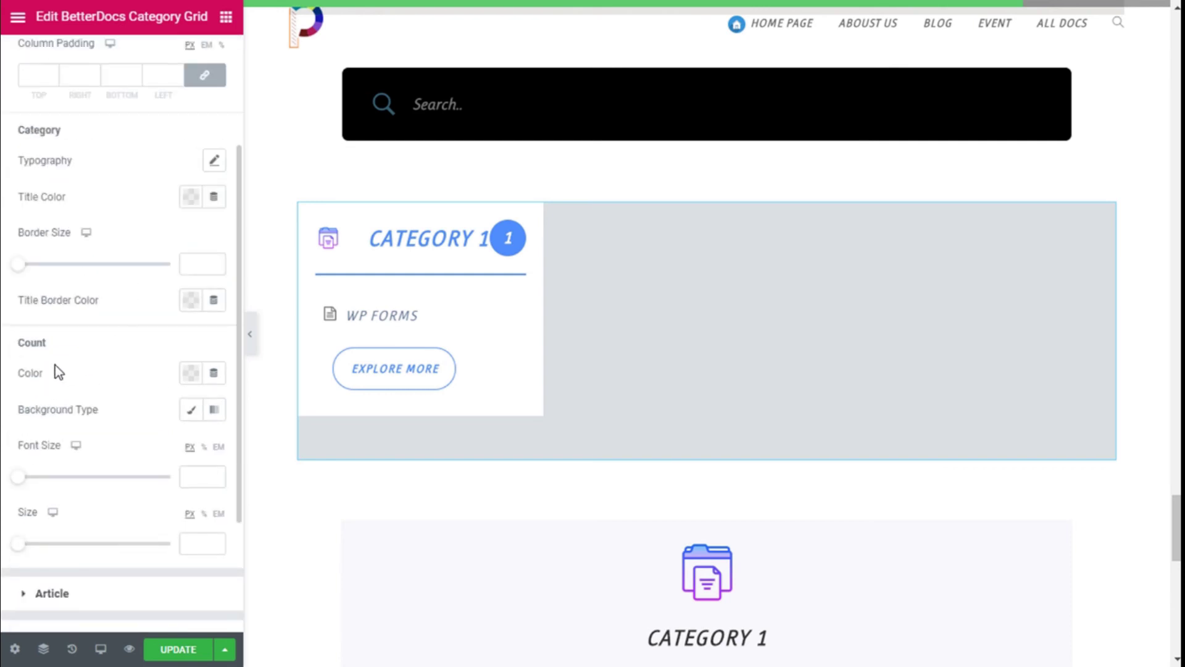
pyautogui.scroll(-2, 59, 371)
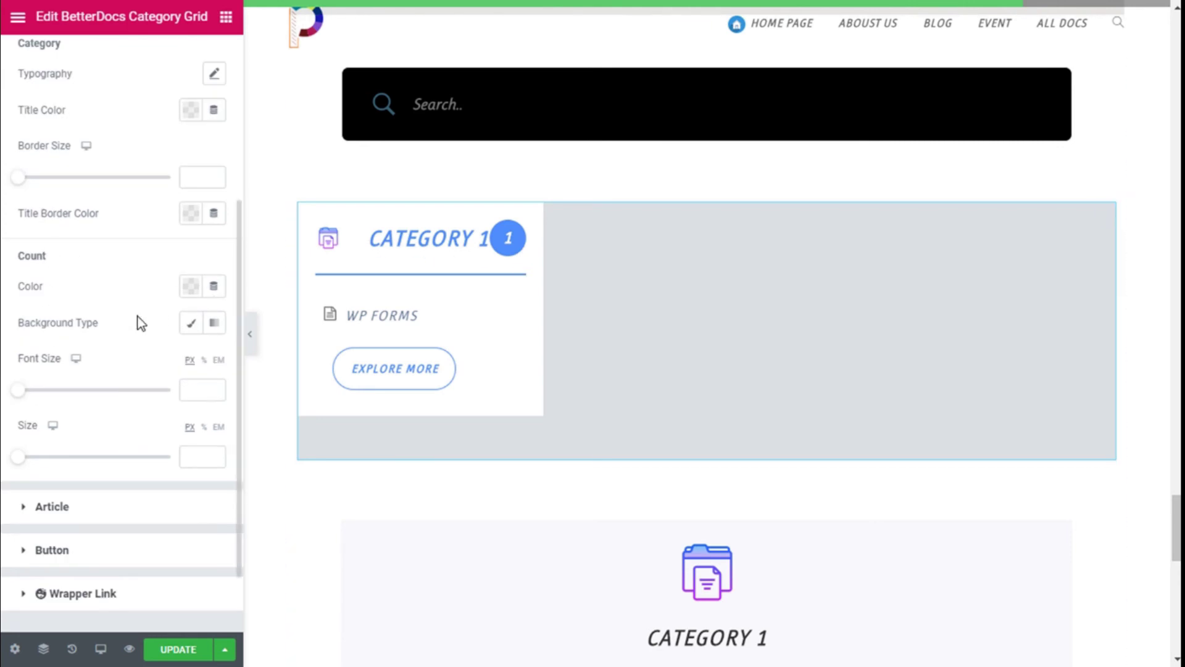
pyautogui.scroll(-2, 139, 318)
pyautogui.moveTo(26, 378); pyautogui.dragTo(51, 373)
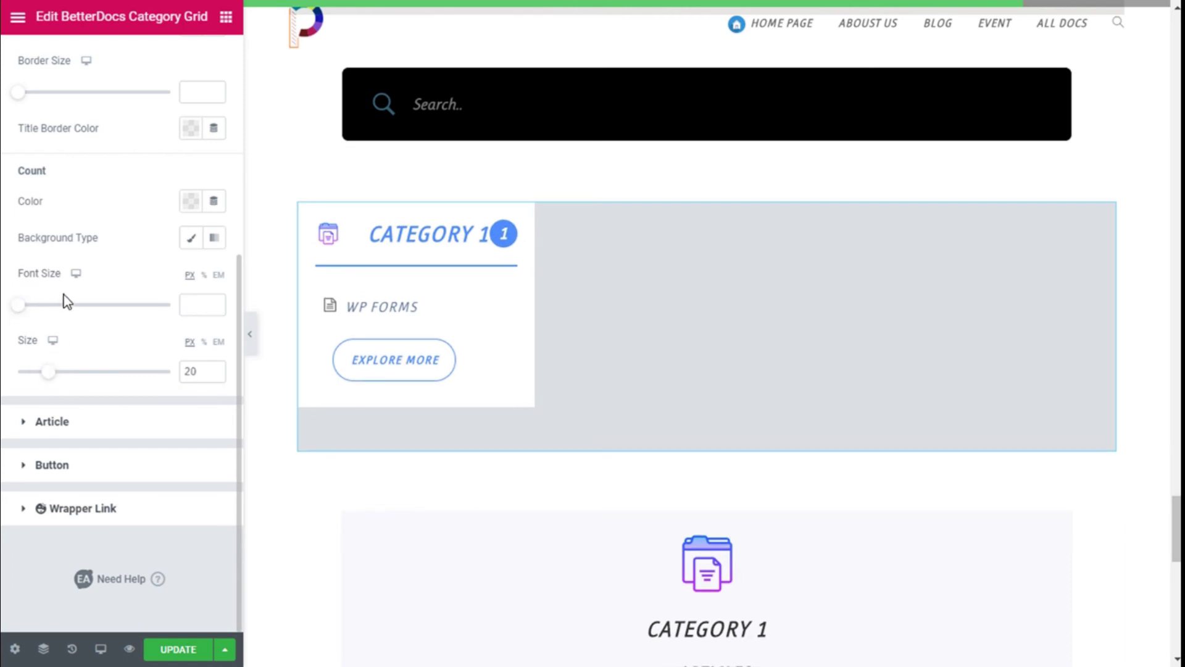
pyautogui.scroll(2, 58, 272)
pyautogui.scroll(5, 77, 204)
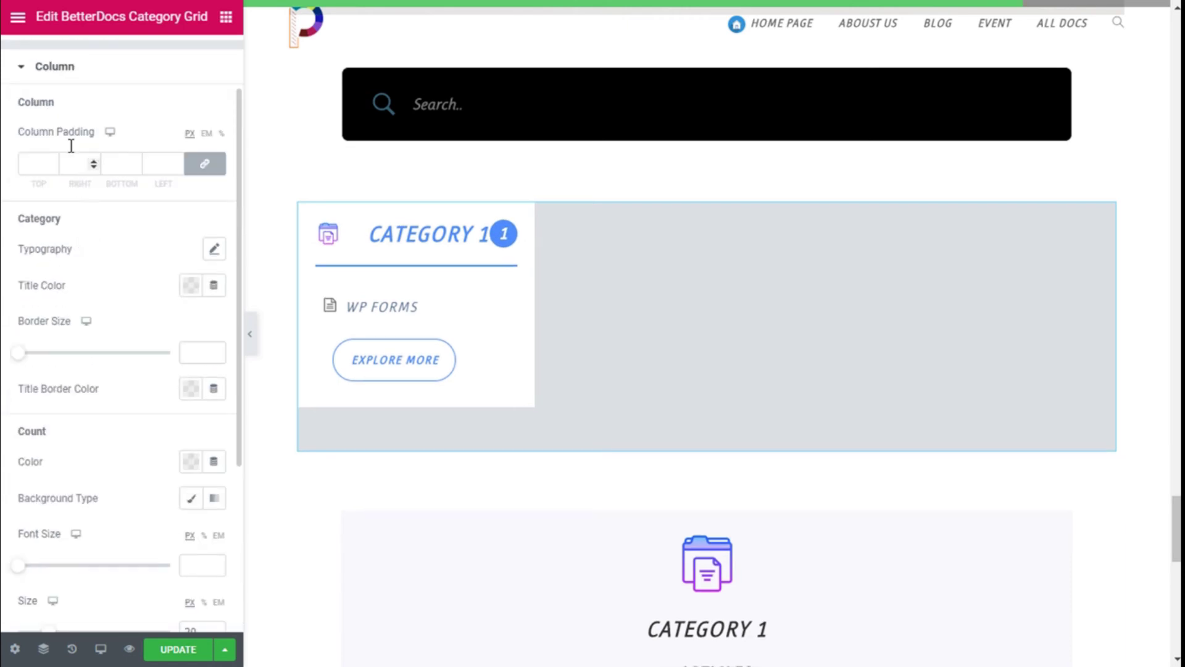
pyautogui.click(55, 152)
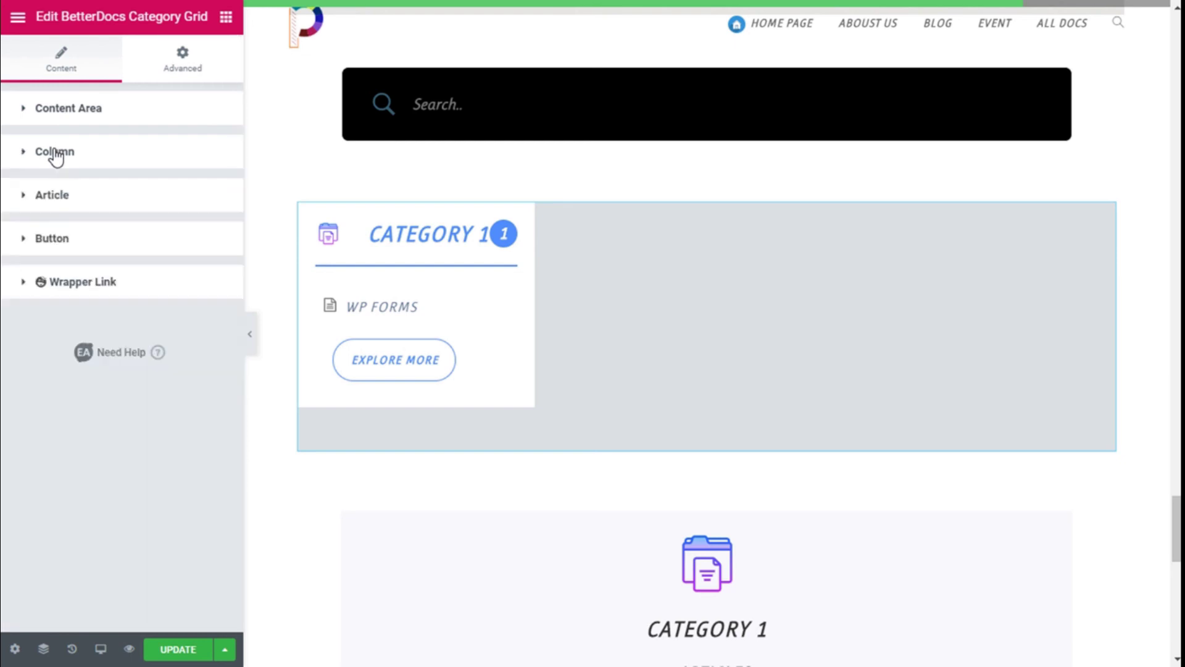
# Set the Category Grid's article list color to blue #4054B2 and adjust the article icon size.
pyautogui.click(75, 204)
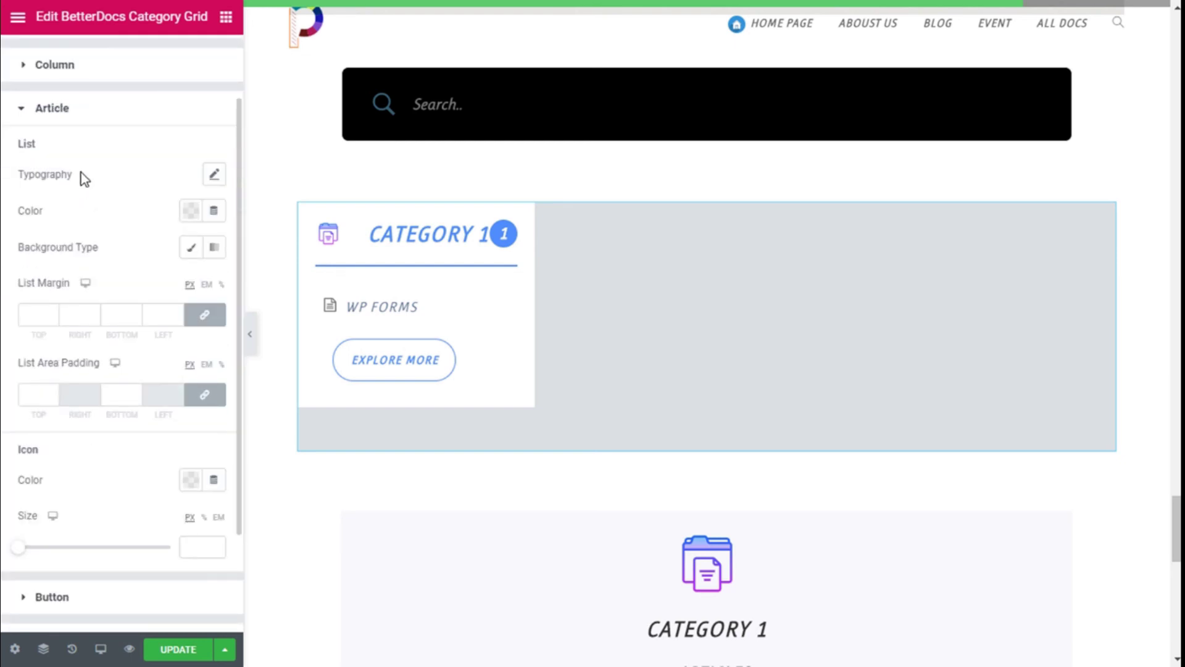
pyautogui.scroll(-1, 154, 186)
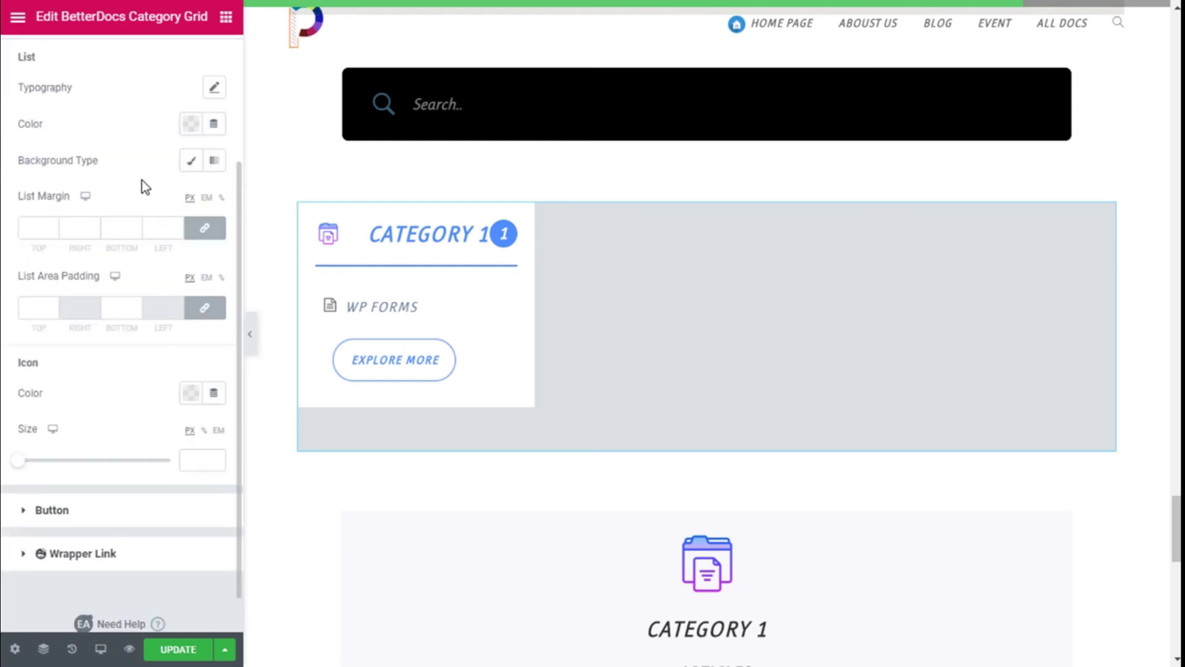
pyautogui.click(191, 124)
pyautogui.click(195, 171)
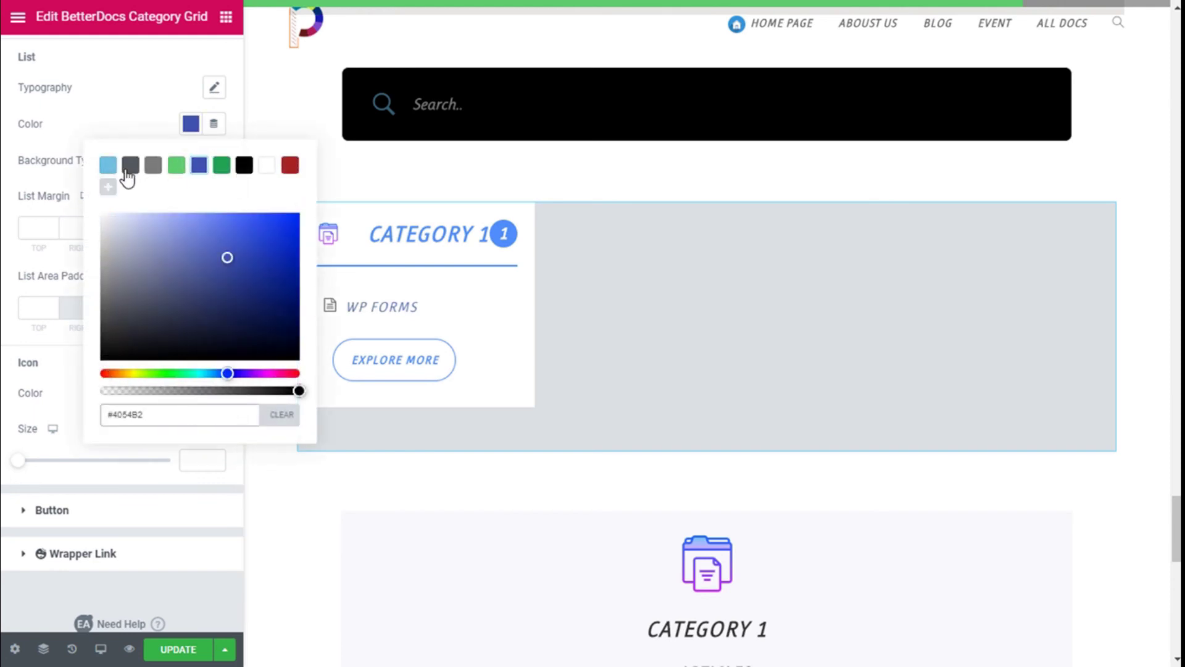
pyautogui.click(190, 130)
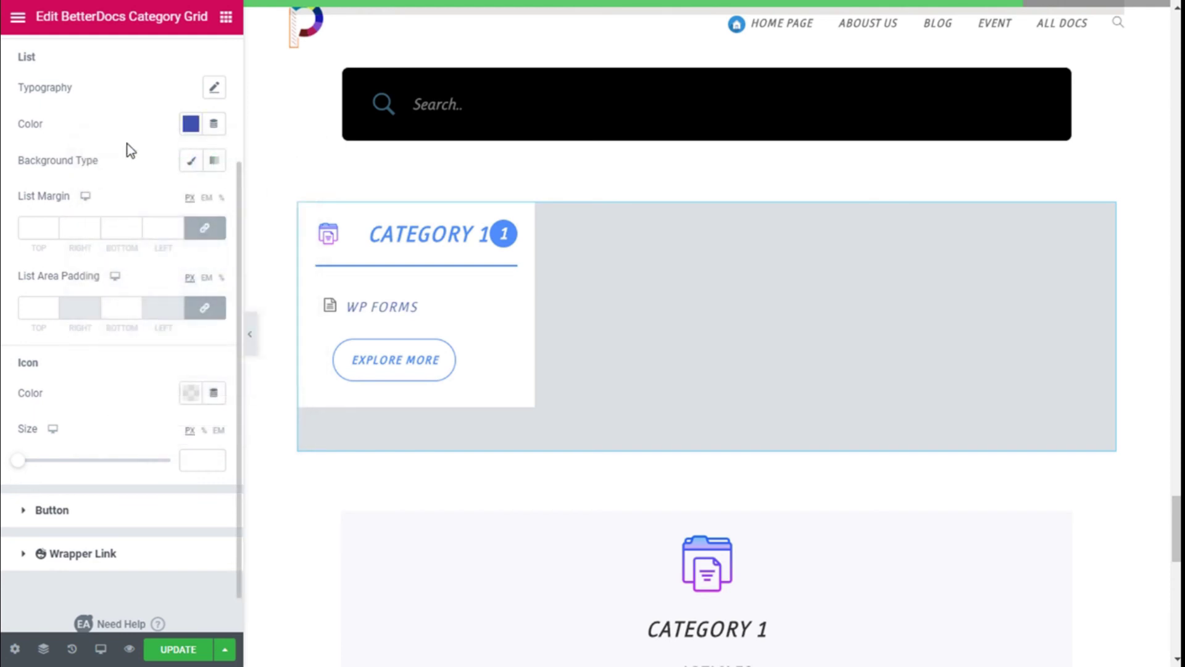
pyautogui.scroll(-1, 124, 148)
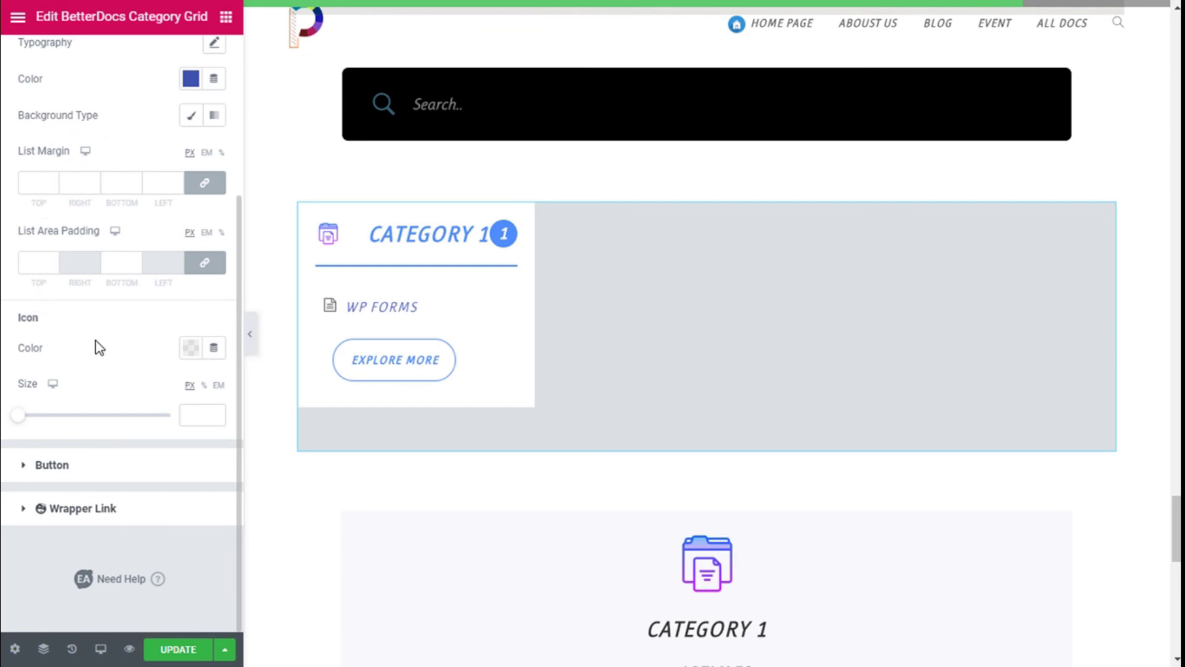
pyautogui.moveTo(27, 415)
pyautogui.mouseDown()
pyautogui.moveTo(58, 418)
pyautogui.moveTo(22, 425)
pyautogui.mouseUp()
pyautogui.scroll(4, 41, 389)
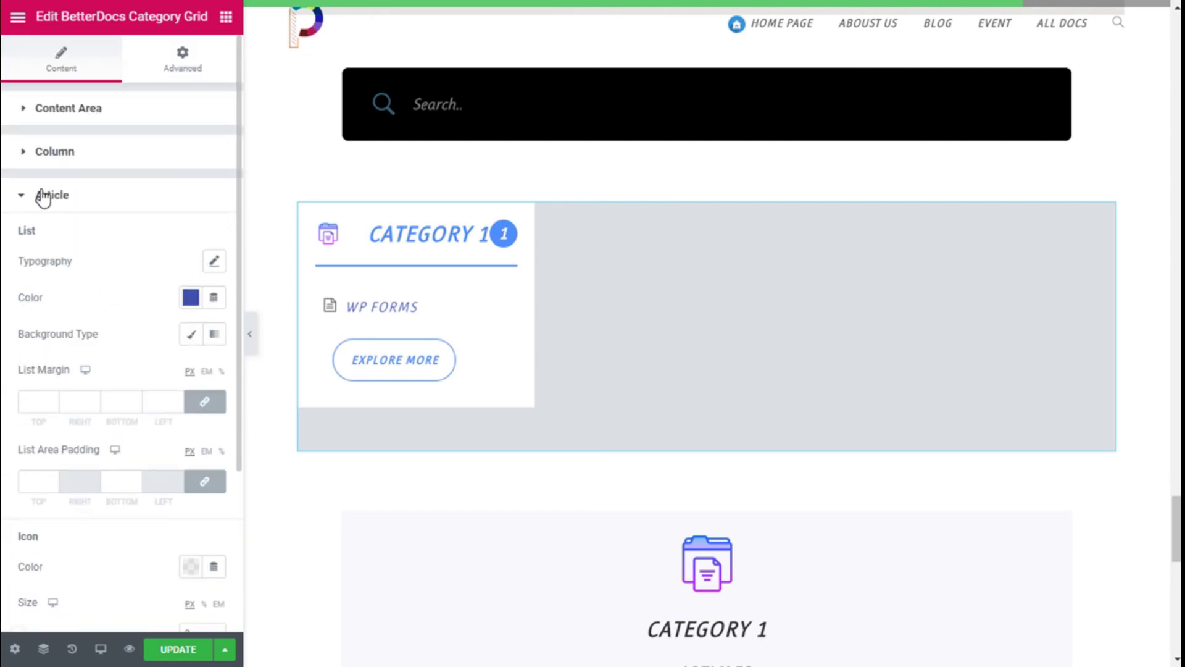
pyautogui.click(45, 195)
# Set the normal-state text color of the Category Grid's Explore More button to light green.
pyautogui.click(51, 238)
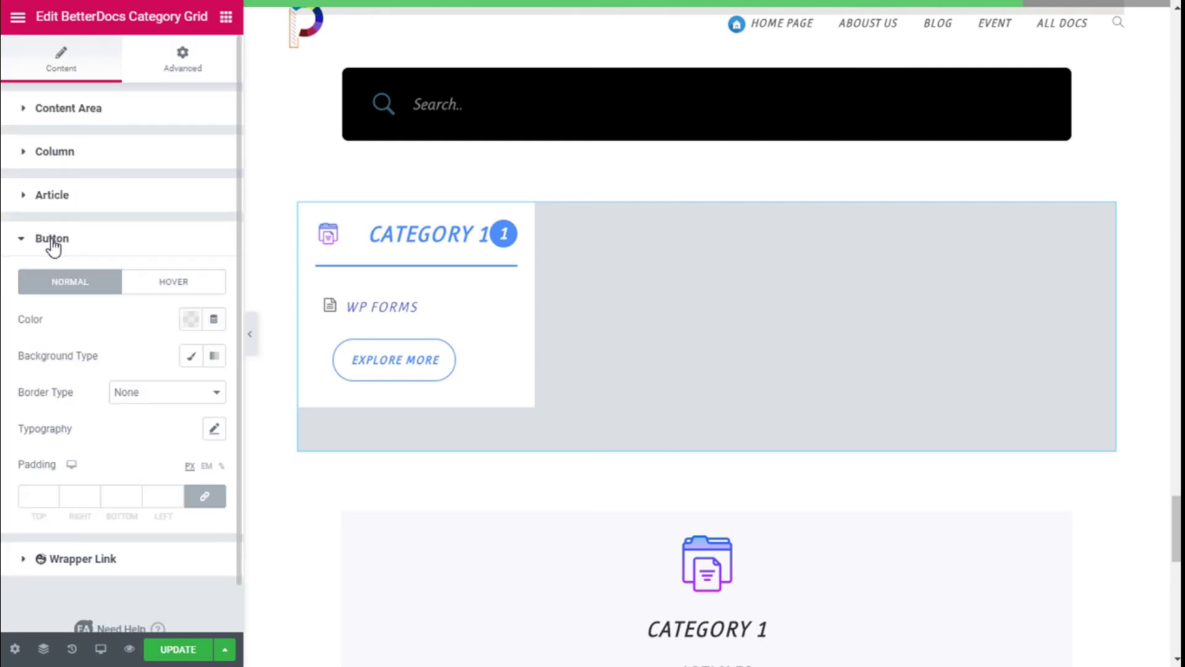
pyautogui.scroll(-1, 131, 289)
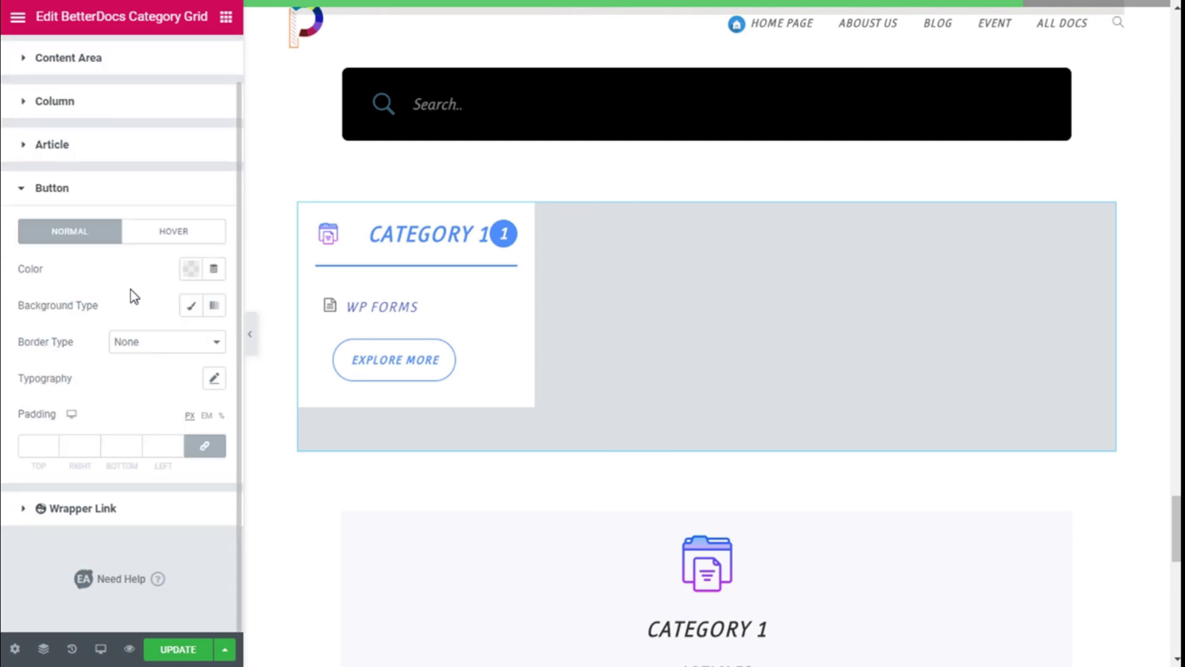
pyautogui.click(191, 270)
pyautogui.click(177, 310)
pyautogui.click(191, 270)
pyautogui.scroll(2, 154, 369)
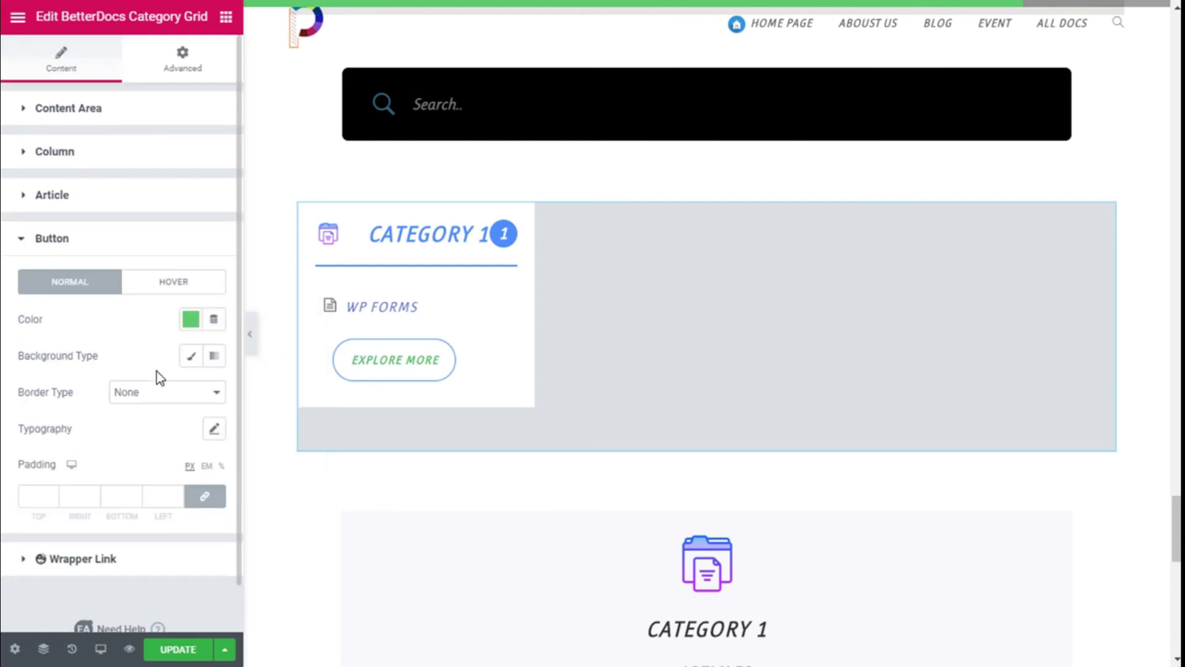
pyautogui.click(97, 247)
# Select the Category Box widget and review how the search form, category grid and category box look together on the page.
pyautogui.scroll(-3, 654, 383)
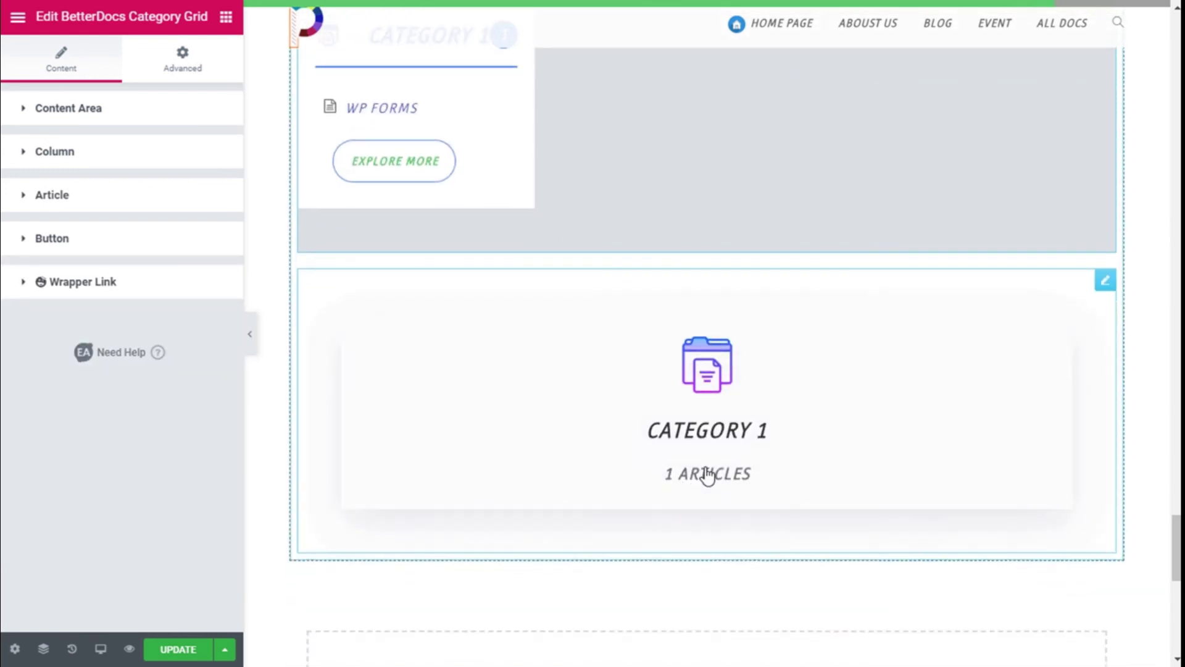
pyautogui.click(747, 374)
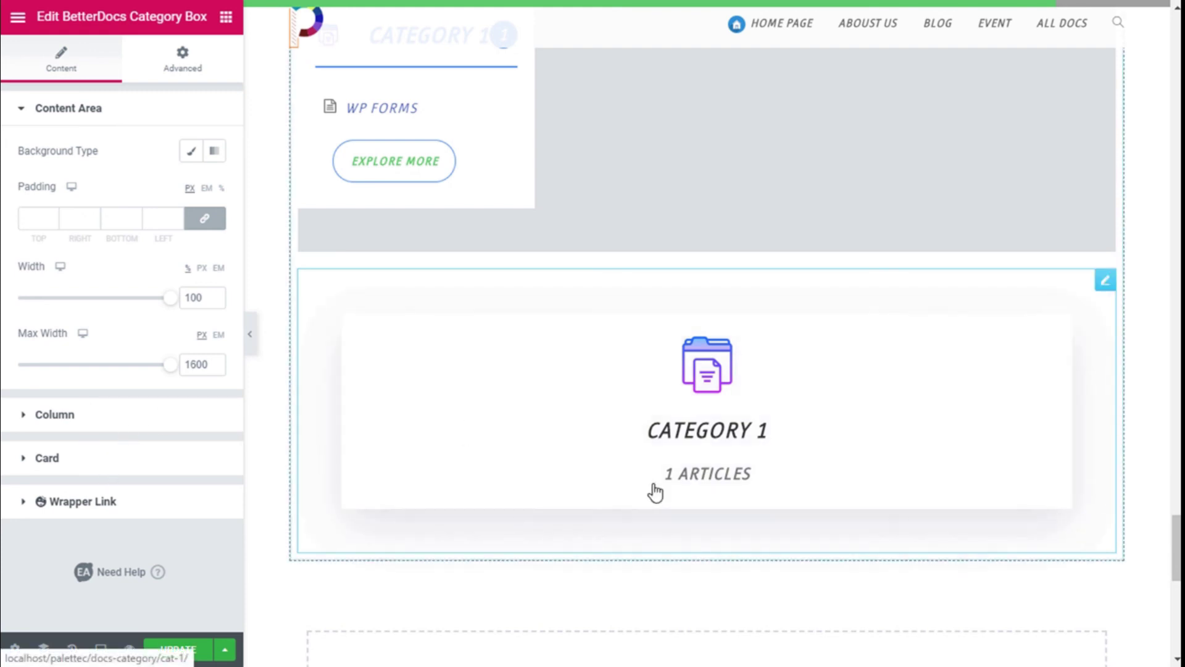
pyautogui.scroll(6, 463, 296)
pyautogui.scroll(-3, 757, 253)
pyautogui.scroll(1, 415, 257)
pyautogui.scroll(-3, 565, 284)
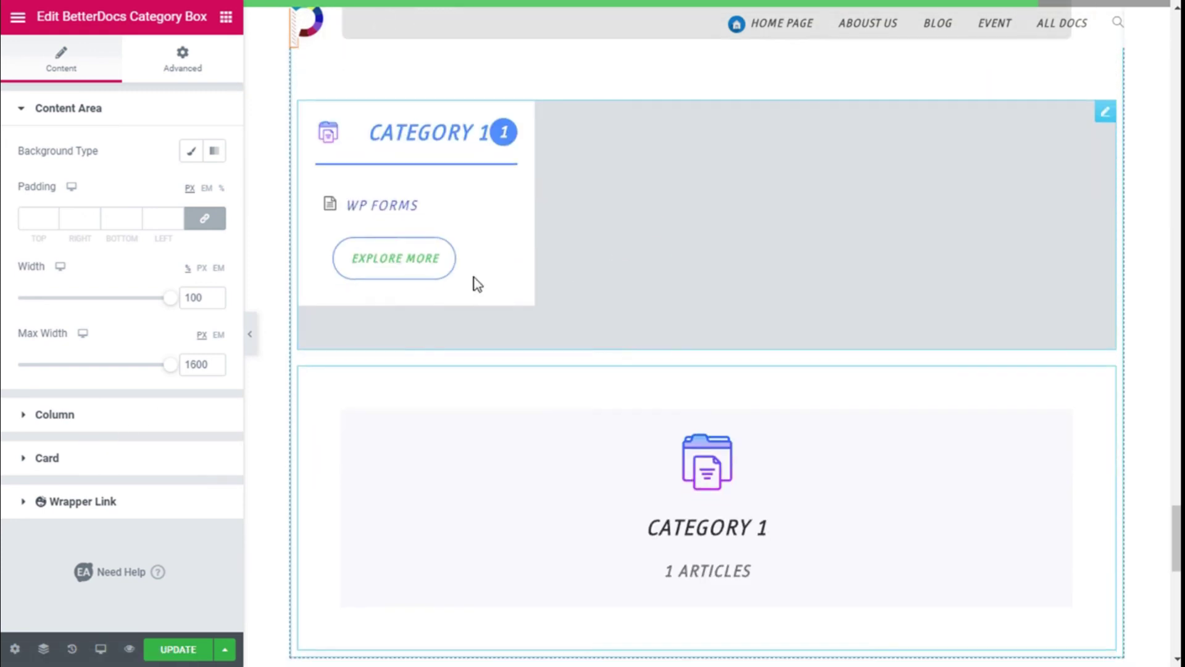
pyautogui.scroll(3, 592, 259)
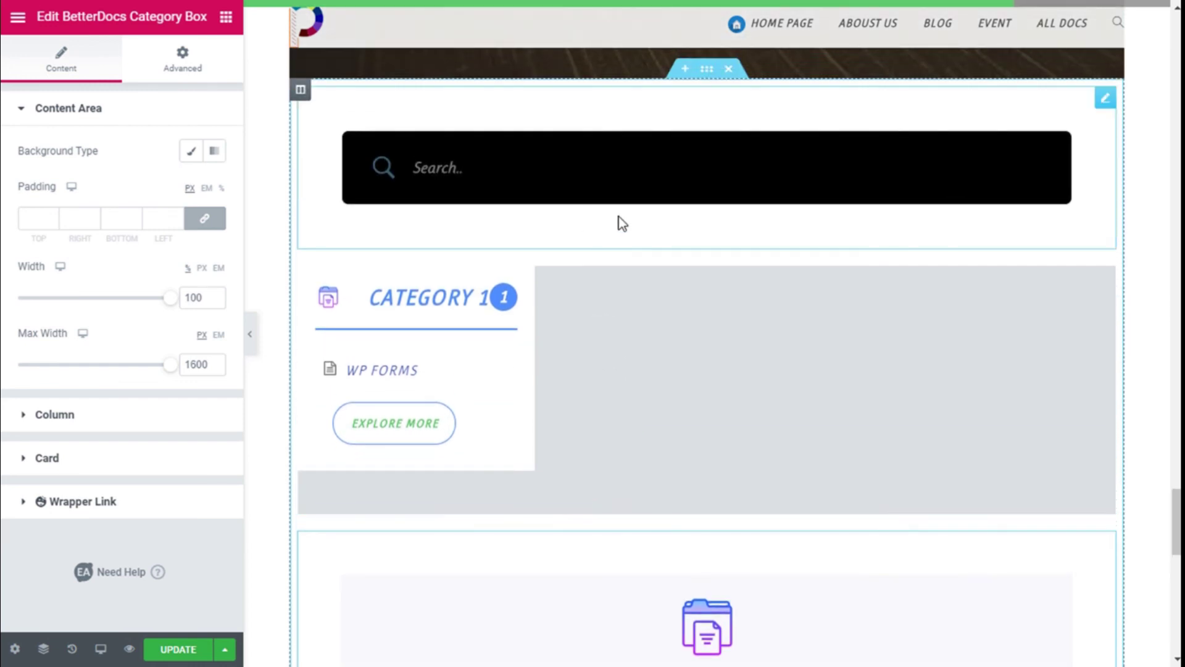
pyautogui.scroll(-1, 501, 221)
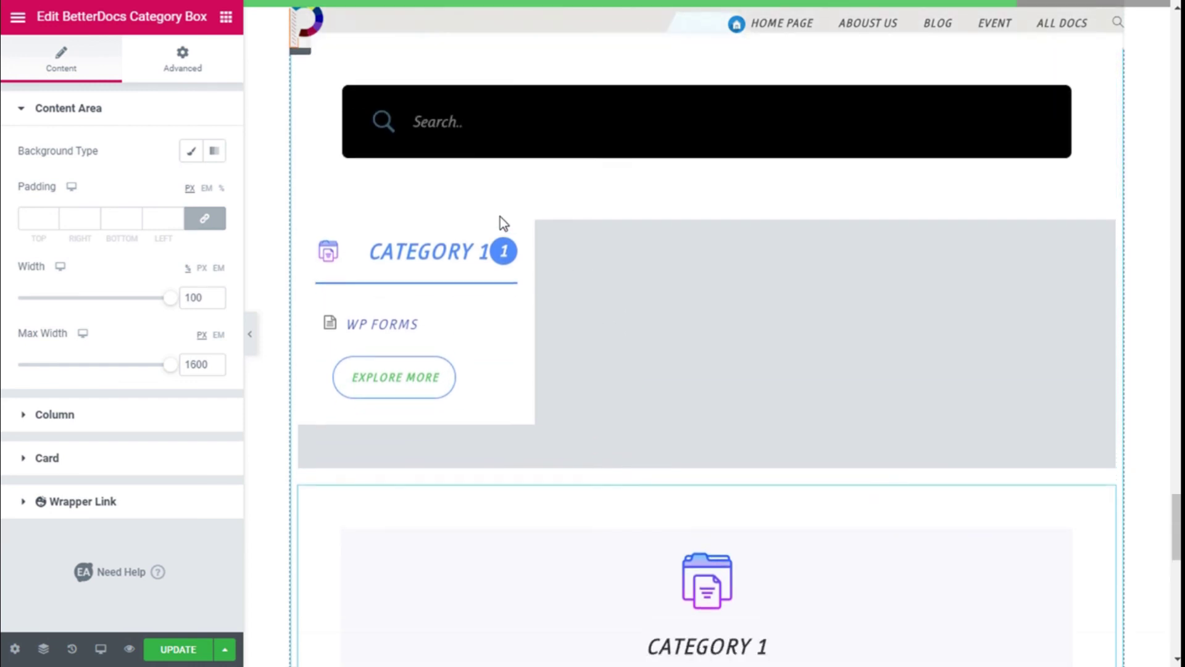
pyautogui.scroll(-1, 812, 503)
pyautogui.scroll(1, 759, 476)
pyautogui.scroll(3, 564, 386)
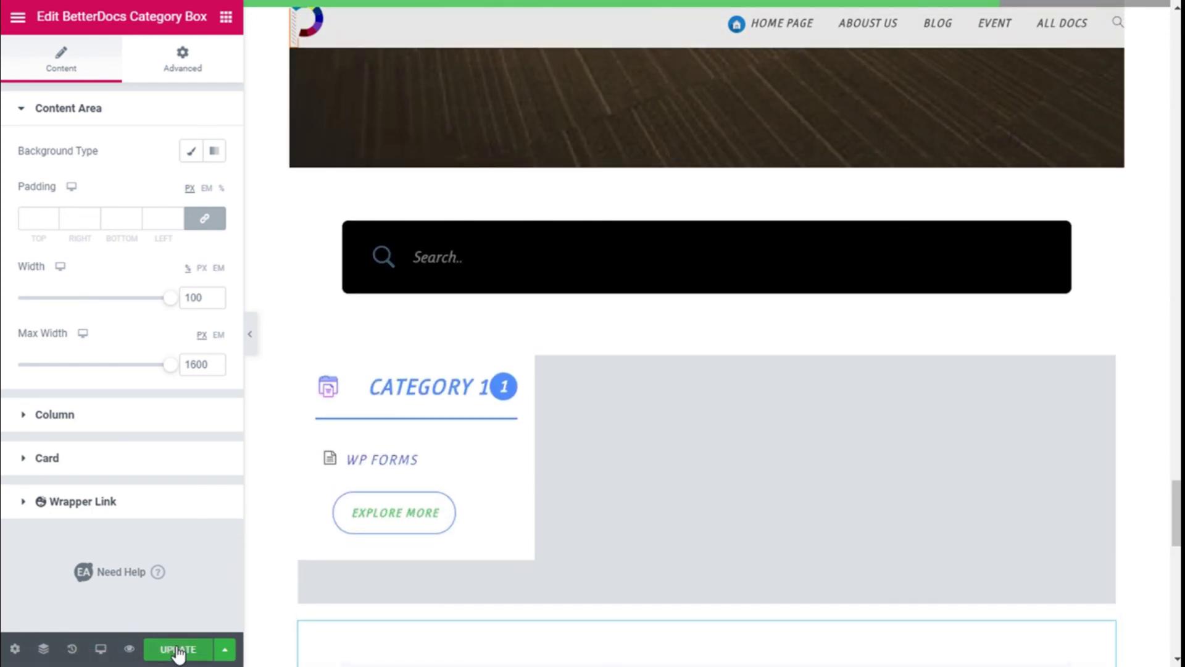
# Update the home page and preview its section with the BetterDocs search form and category widgets.
pyautogui.click(177, 651)
pyautogui.scroll(-1, 749, 376)
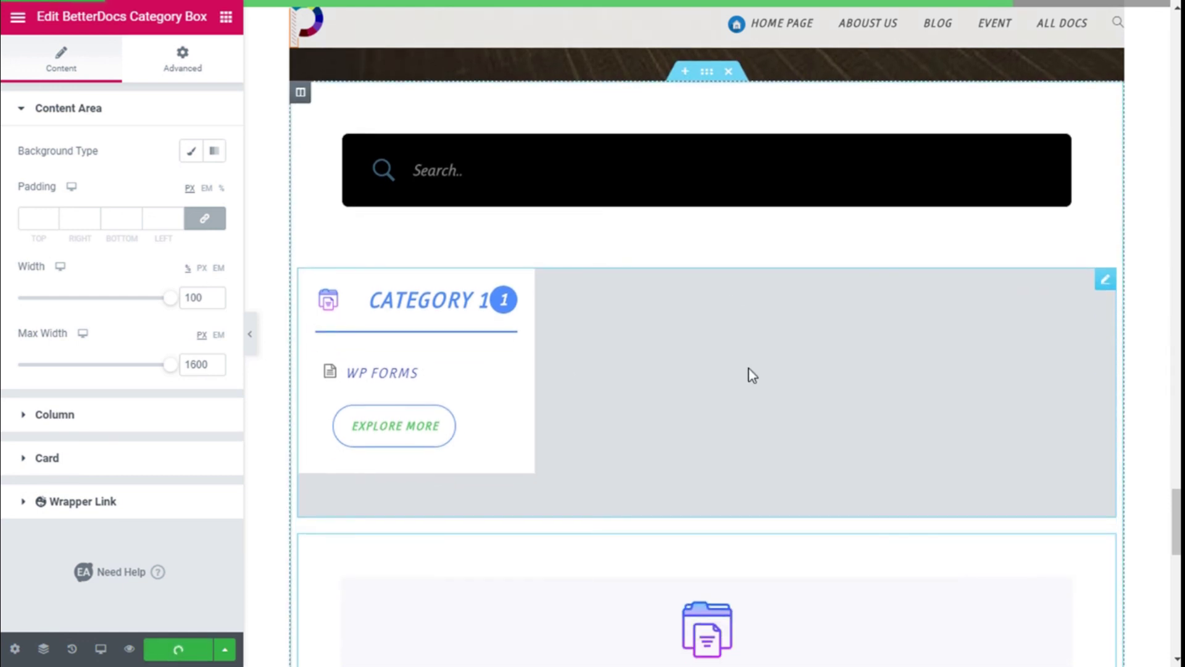
pyautogui.scroll(-1, 752, 376)
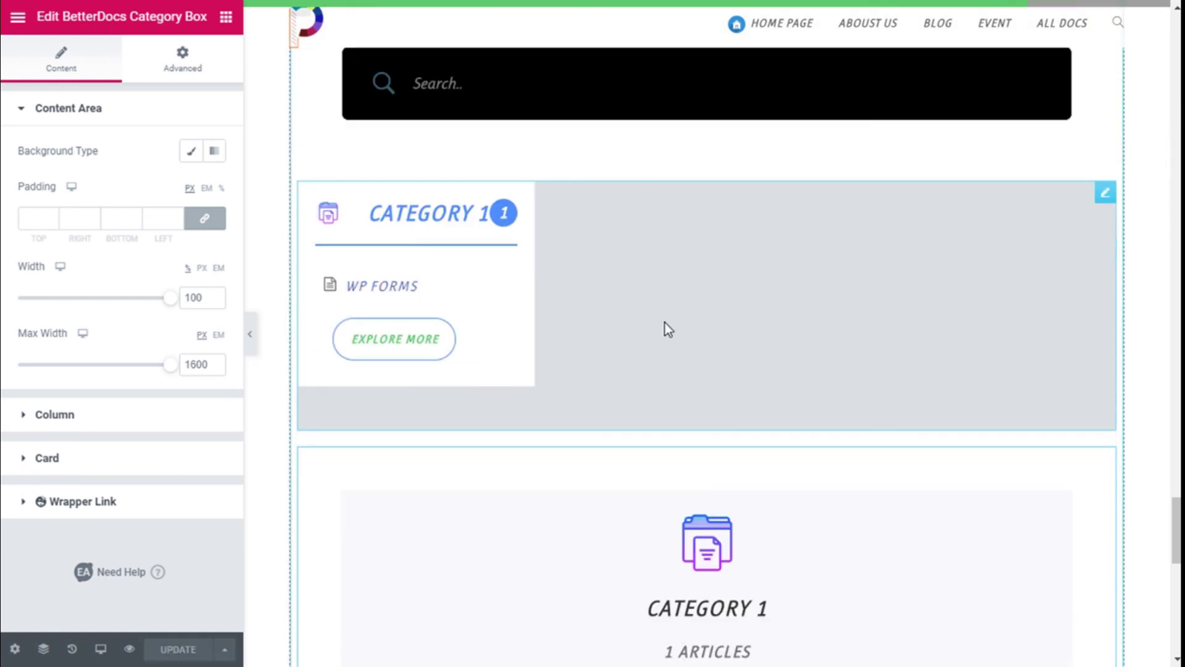
pyautogui.click(136, 649)
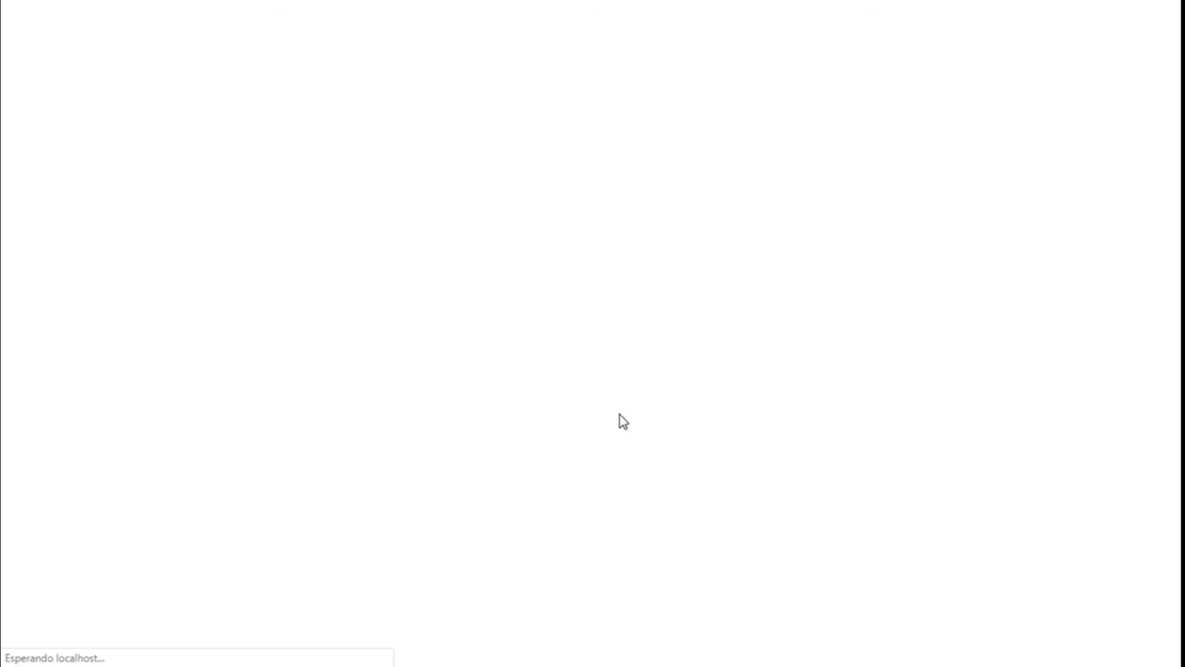
pyautogui.scroll(-15, 762, 323)
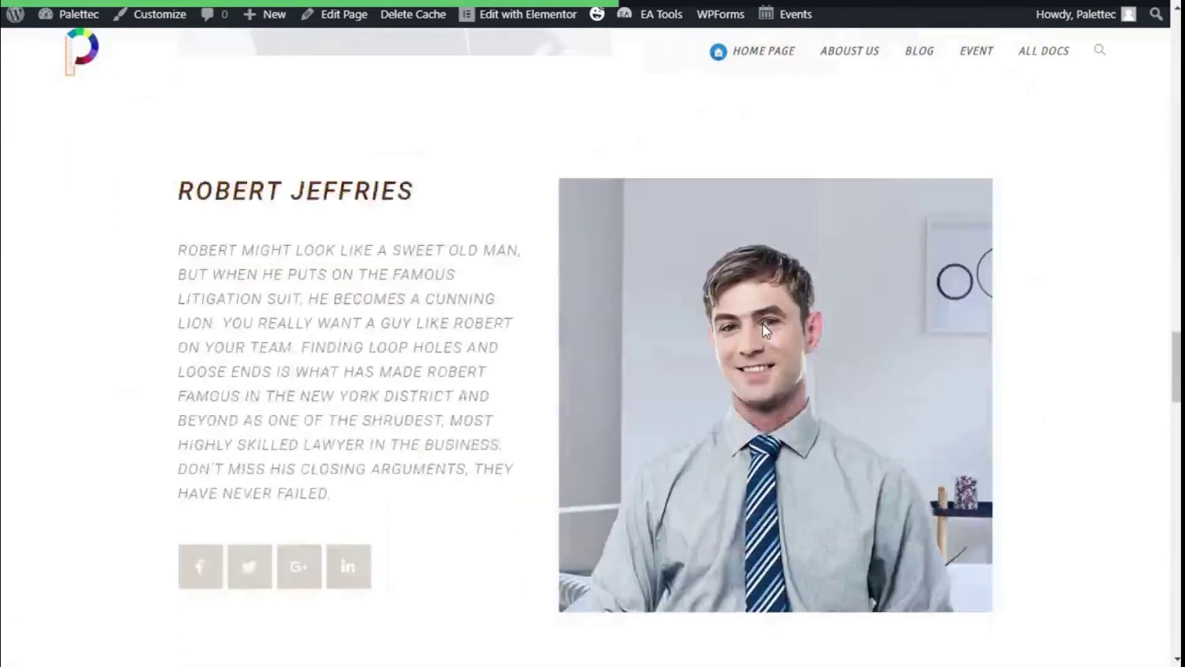
pyautogui.scroll(-20, 764, 328)
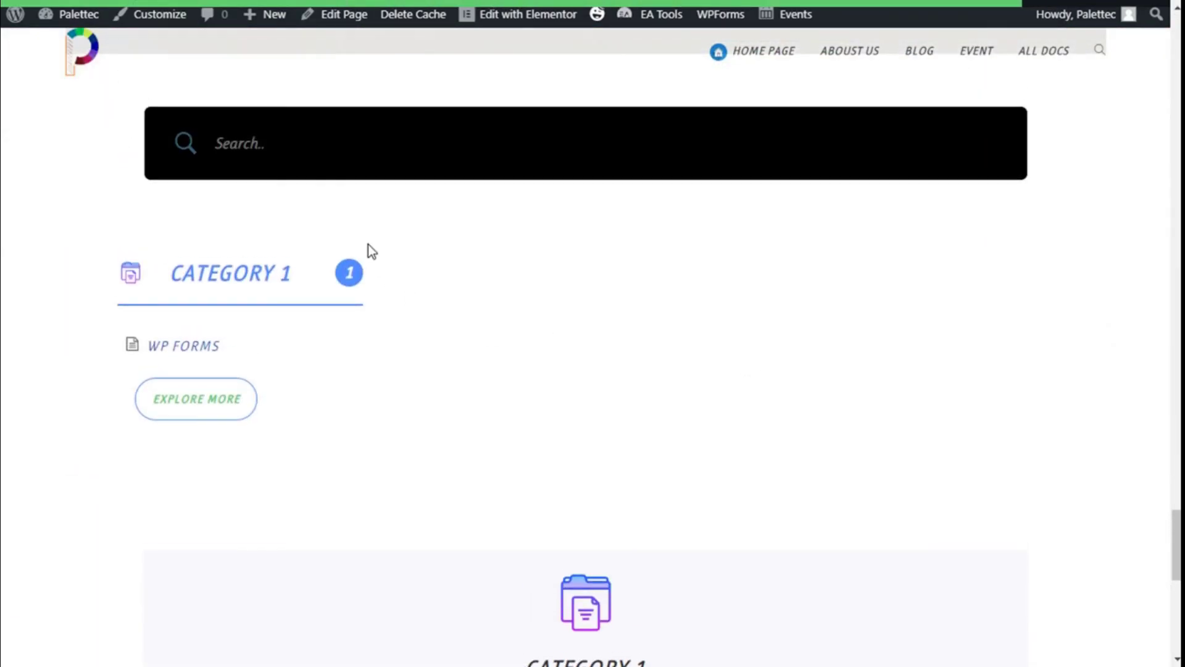
# Test the search form on the previewed page with "article", clear the search and check the category widgets.
pyautogui.write('d')
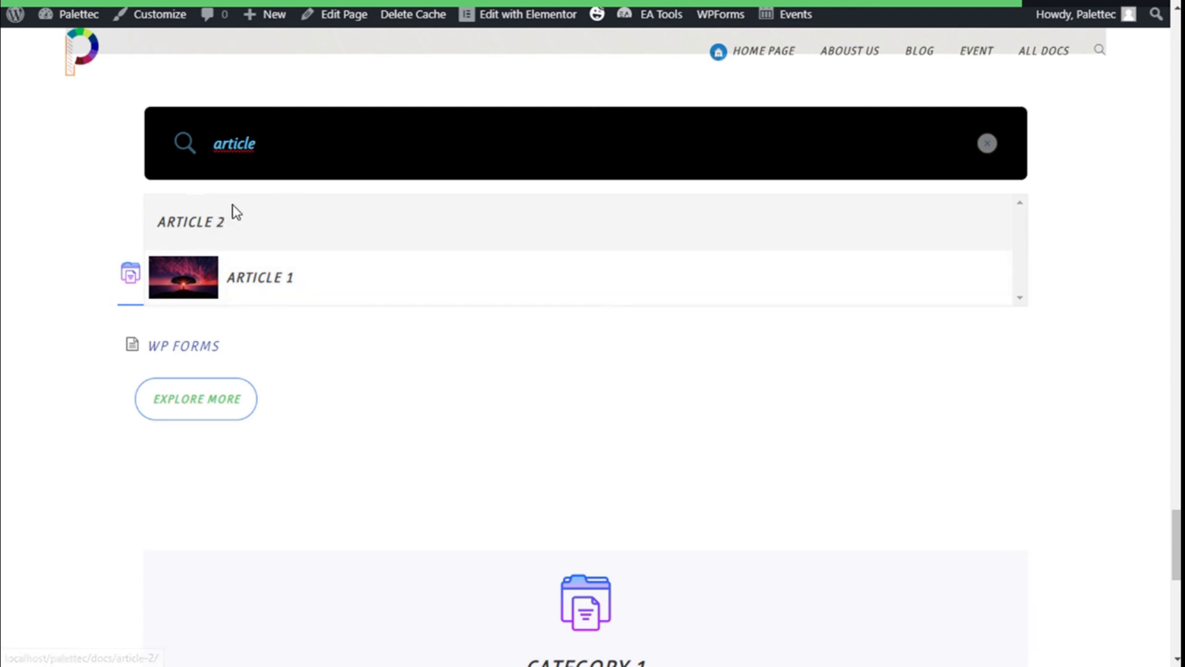
pyautogui.click(987, 144)
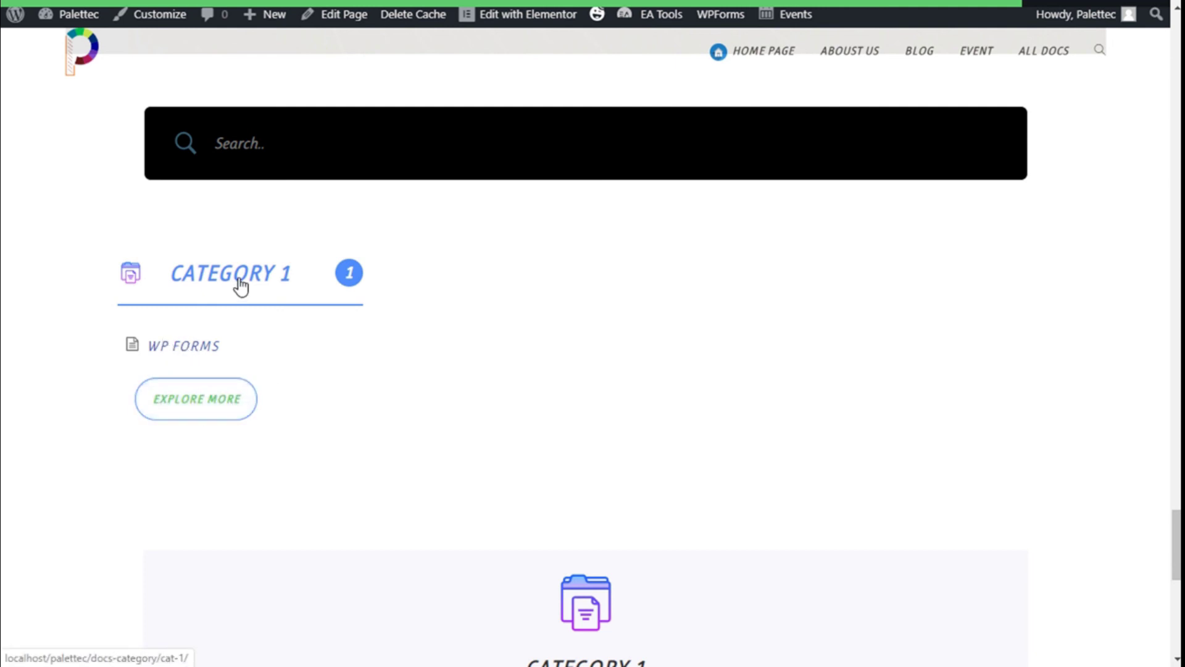
pyautogui.scroll(-3, 395, 339)
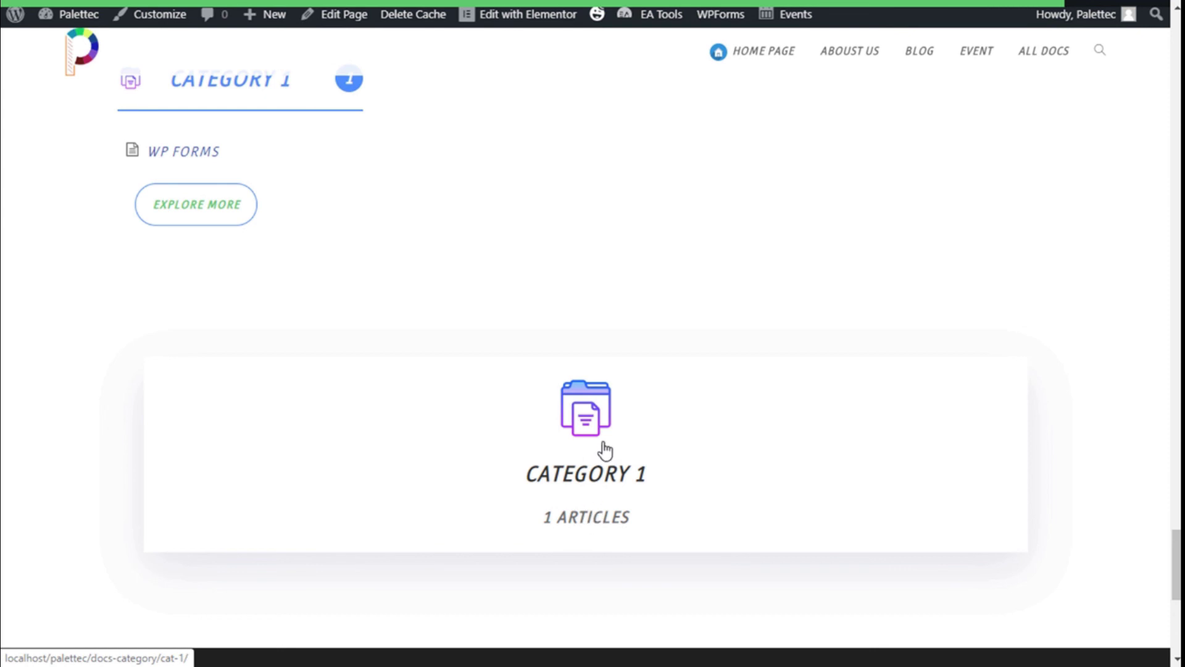
pyautogui.scroll(5, 435, 400)
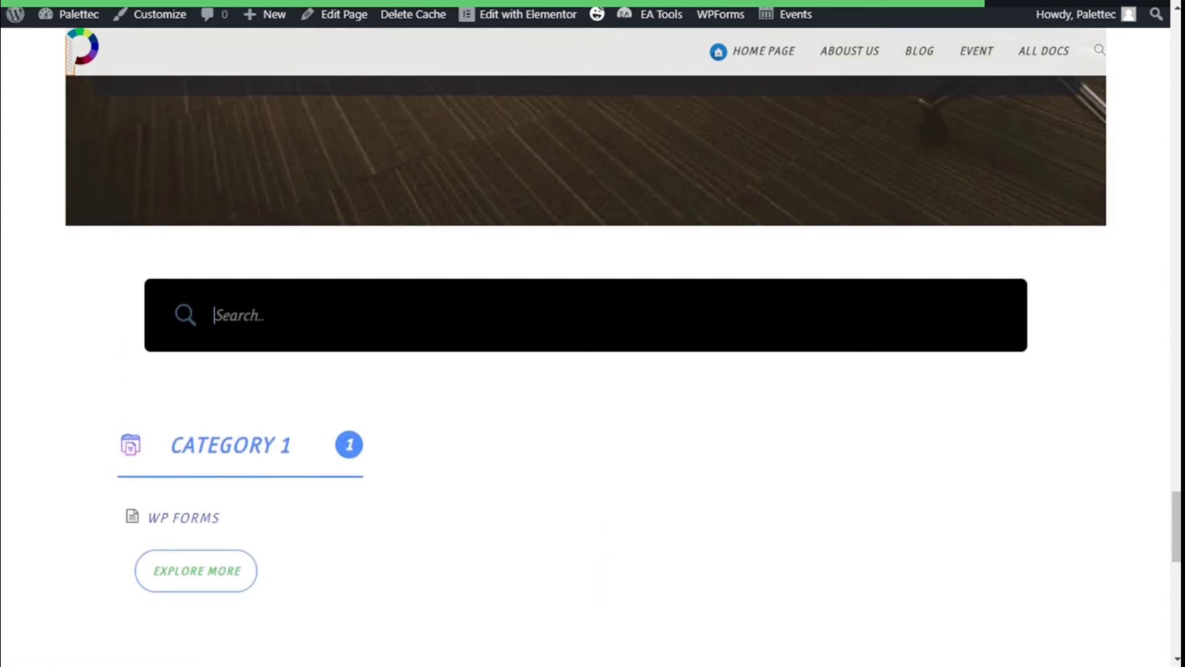
# Search the page for "ARTICLE", open Article 1 from the results and review its content, category sidebar and sharing links.
pyautogui.write('ARTICLE')
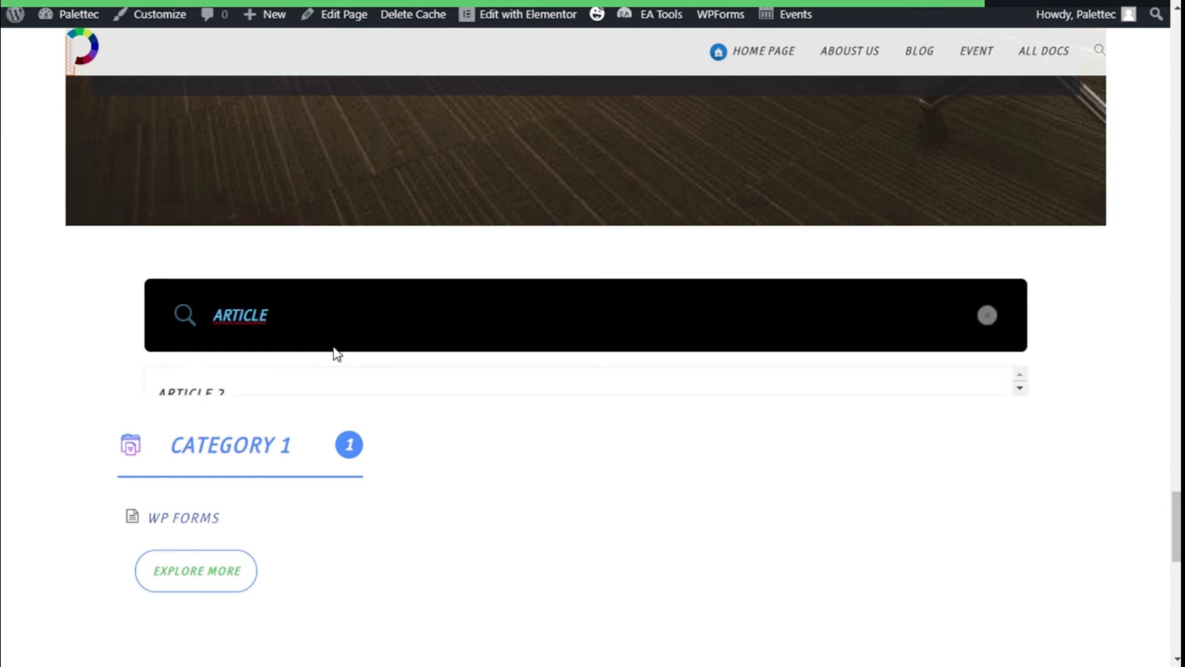
pyautogui.click(274, 460)
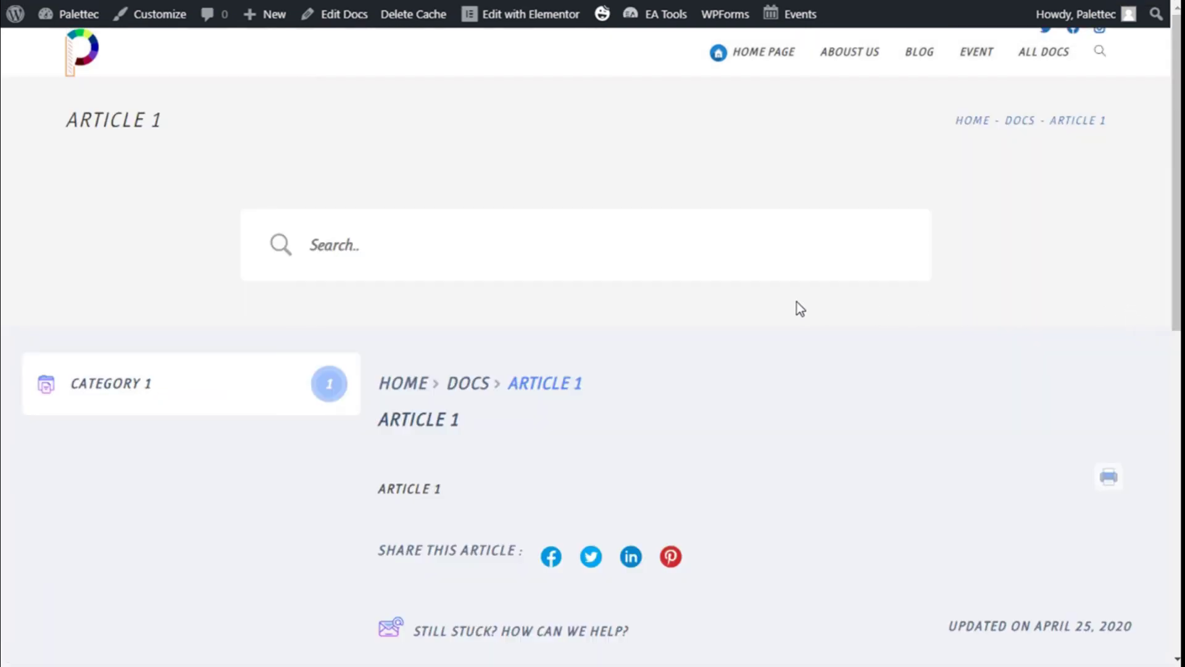
pyautogui.scroll(-4, 240, 193)
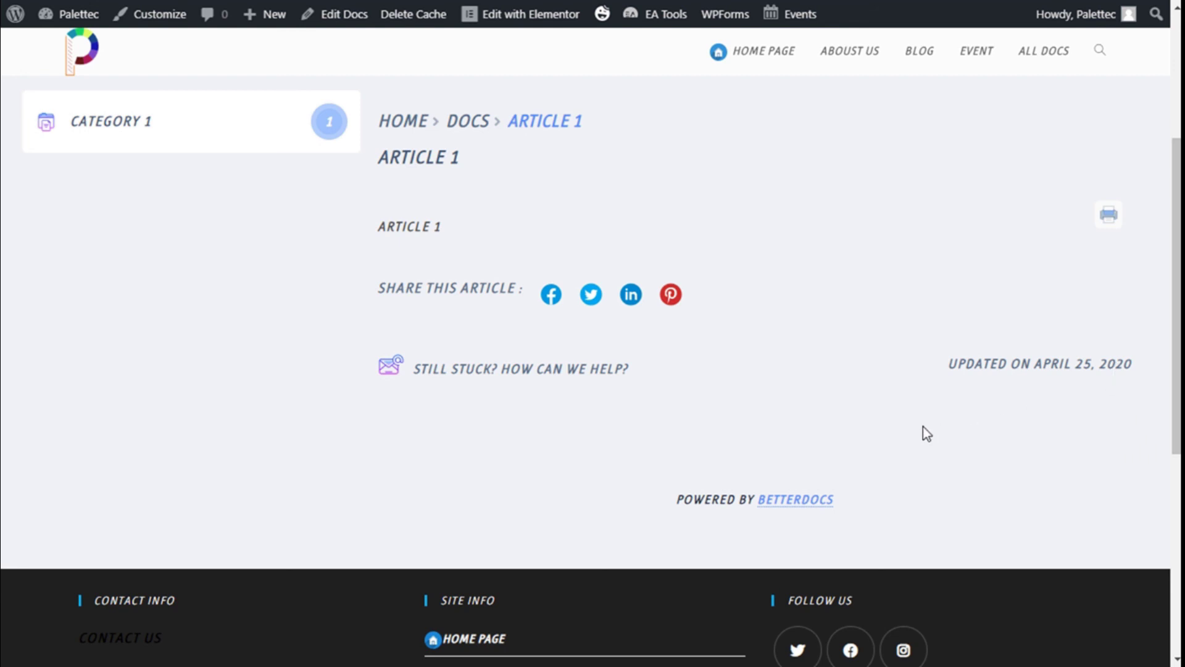
pyautogui.scroll(2, 923, 427)
pyautogui.scroll(2, 839, 457)
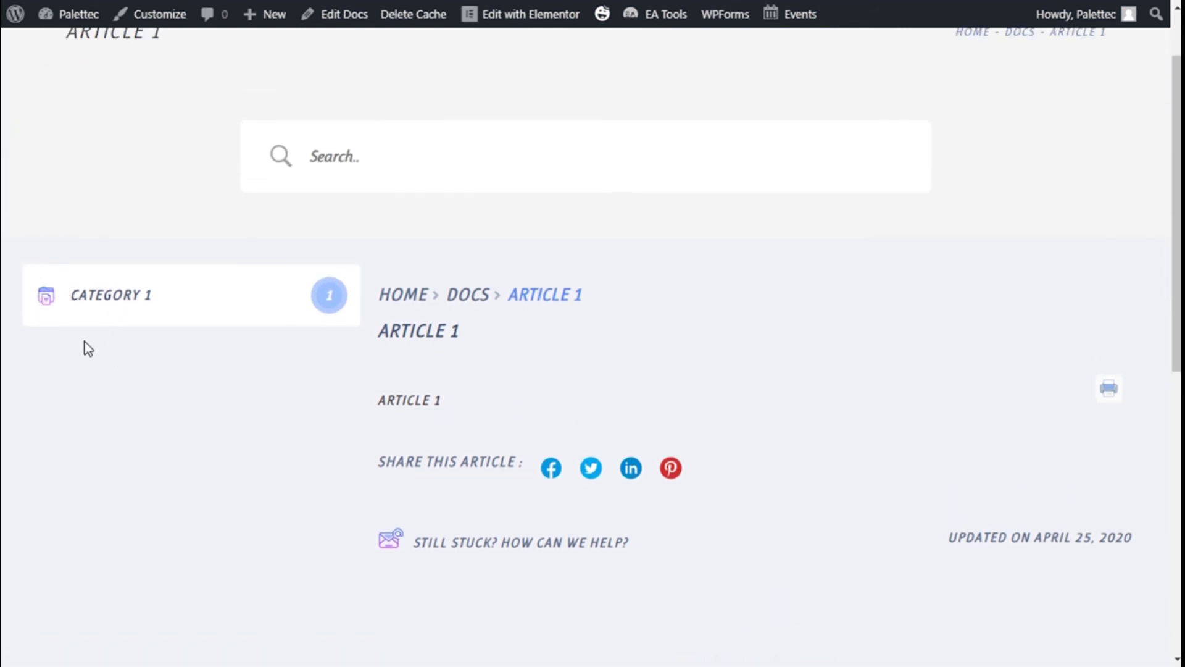
pyautogui.scroll(-2, 88, 349)
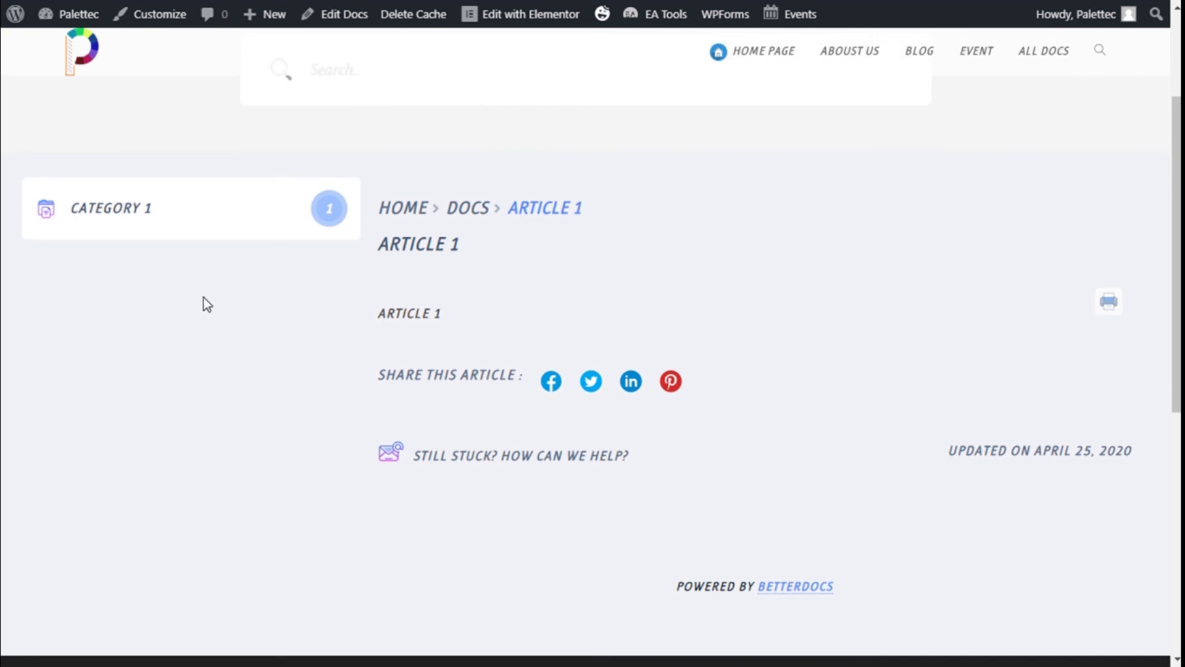
# Examine the search field and breadcrumb links on the Article 1 page, and return to the article content.
pyautogui.scroll(4, 238, 364)
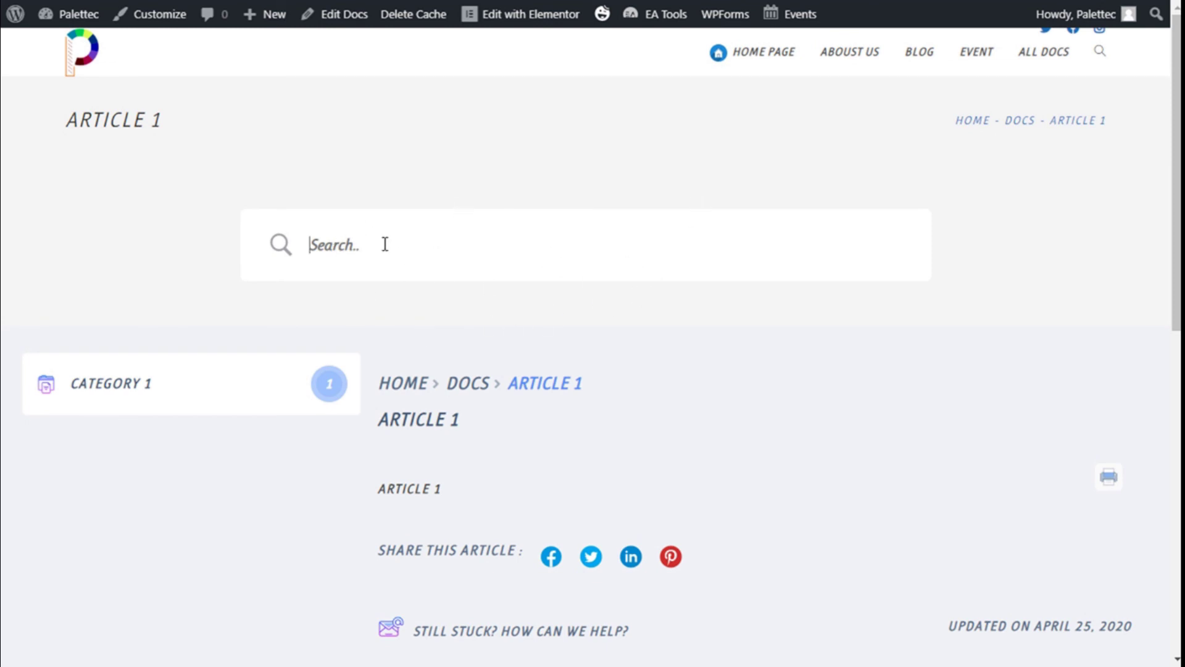
pyautogui.click(442, 236)
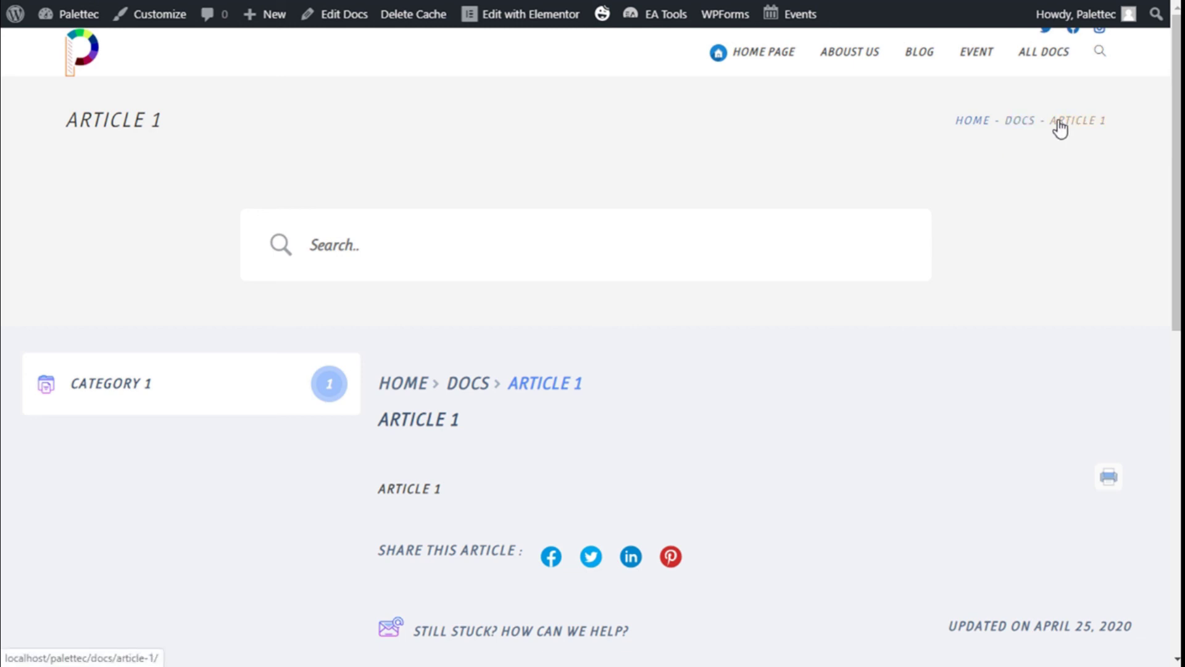
pyautogui.scroll(-3, 671, 230)
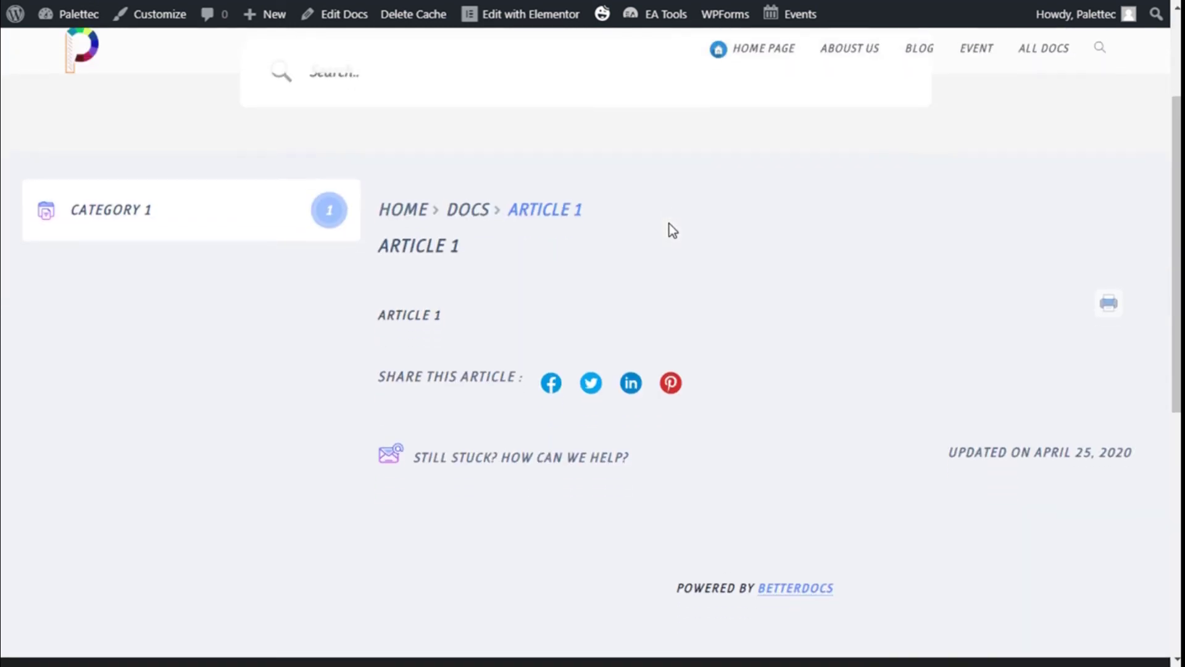